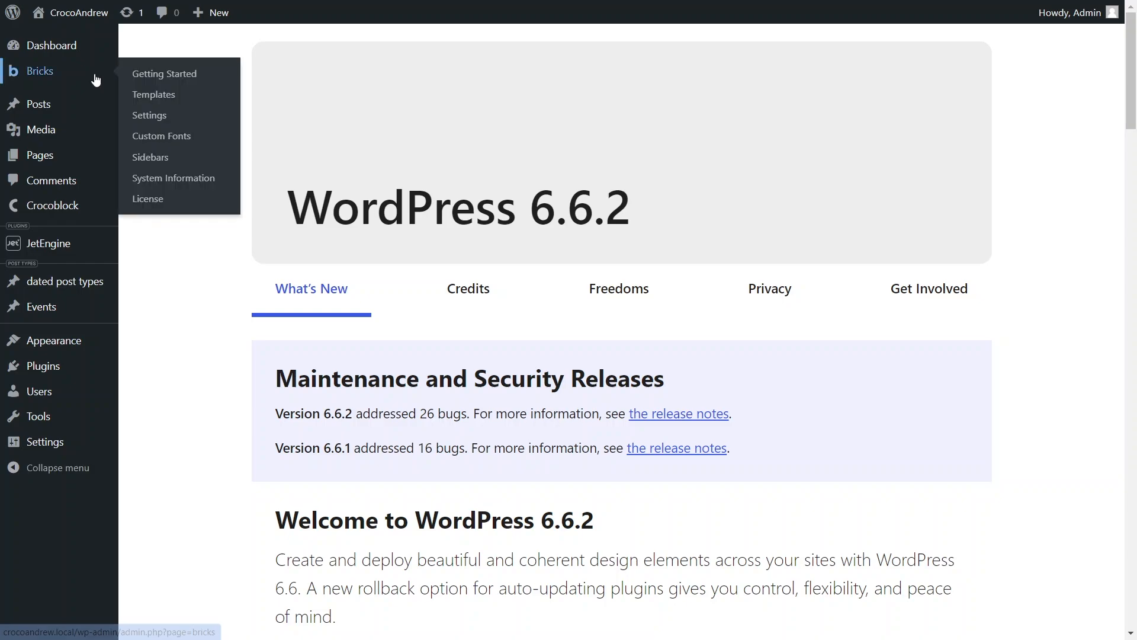
Step: Open the Bricks settings and check which post types are enabled for editing
click(149, 121)
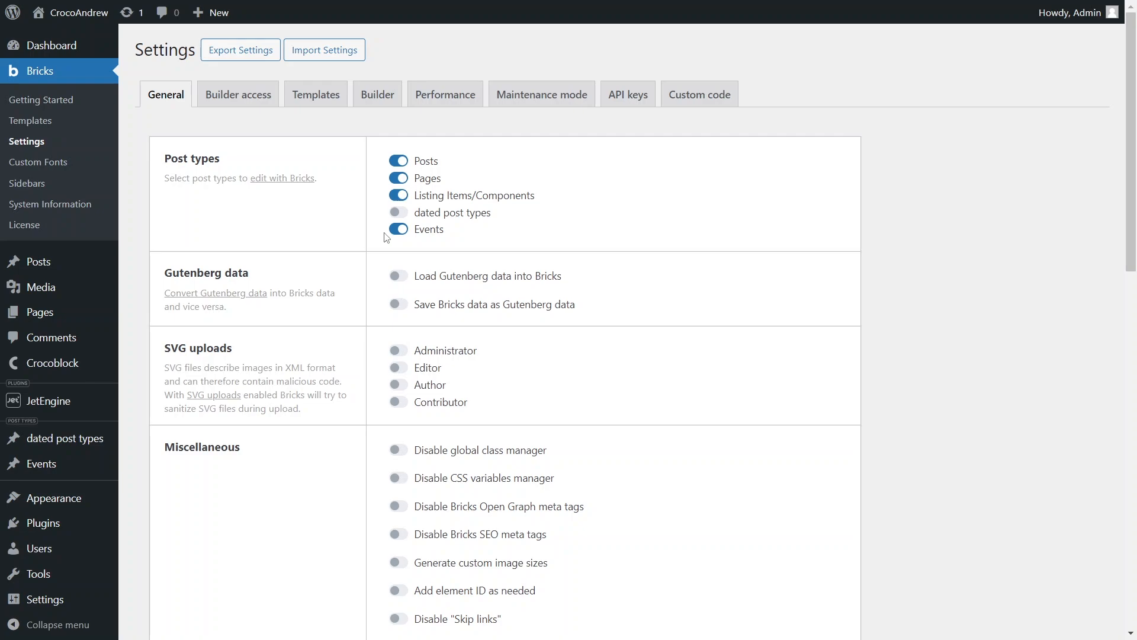
Step: Open JetEngine's listing items and start adding a new listing item
mouse_move(89, 405)
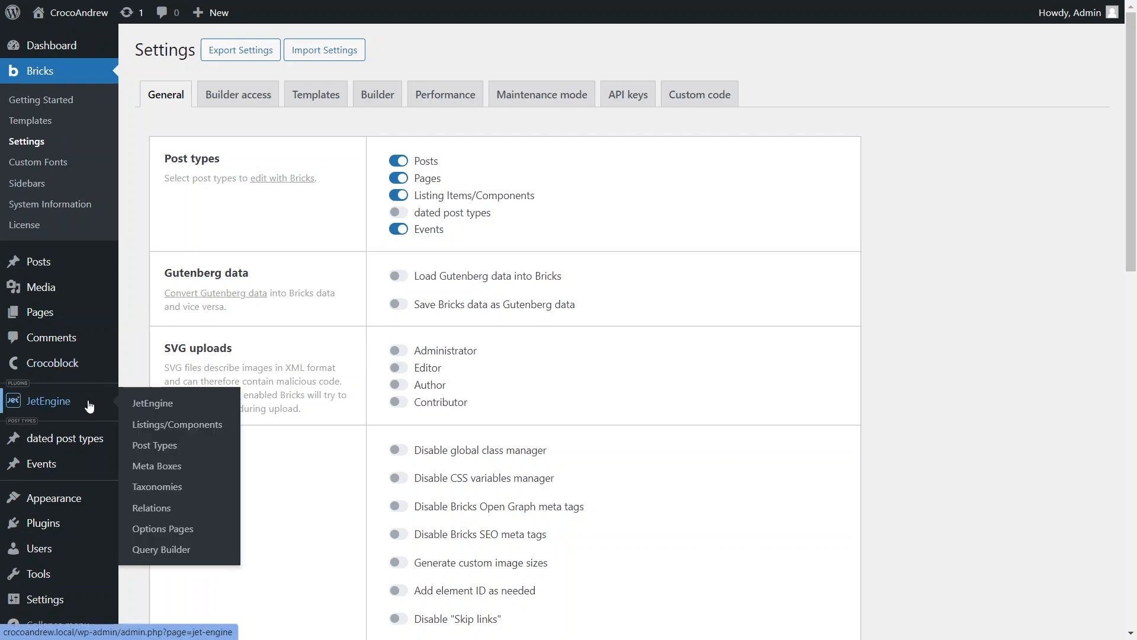
click(142, 425)
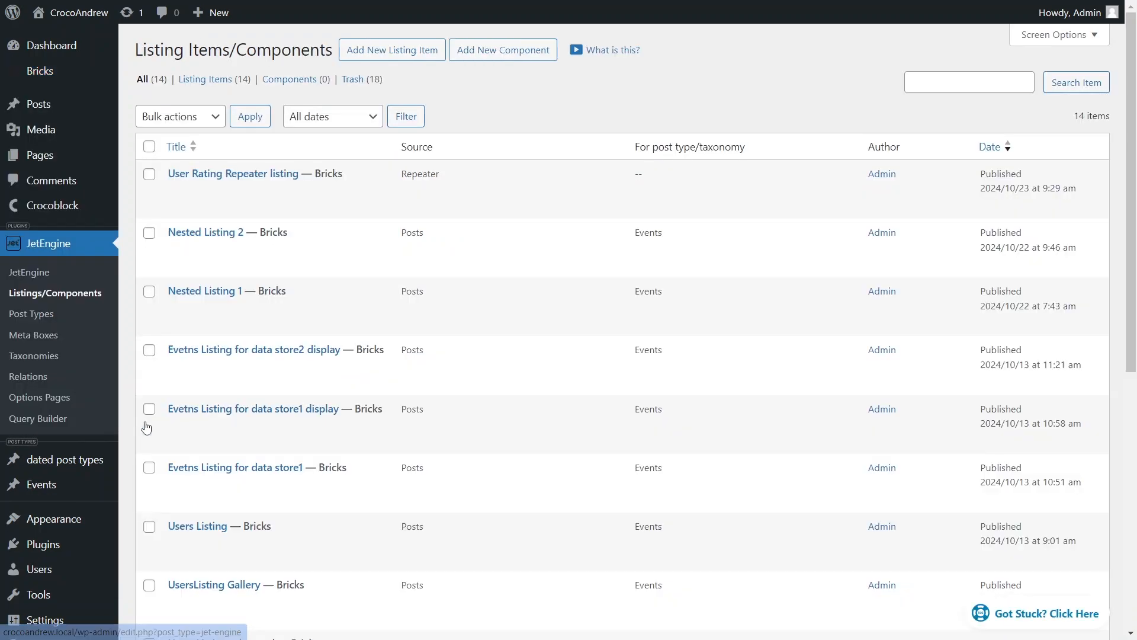
click(407, 53)
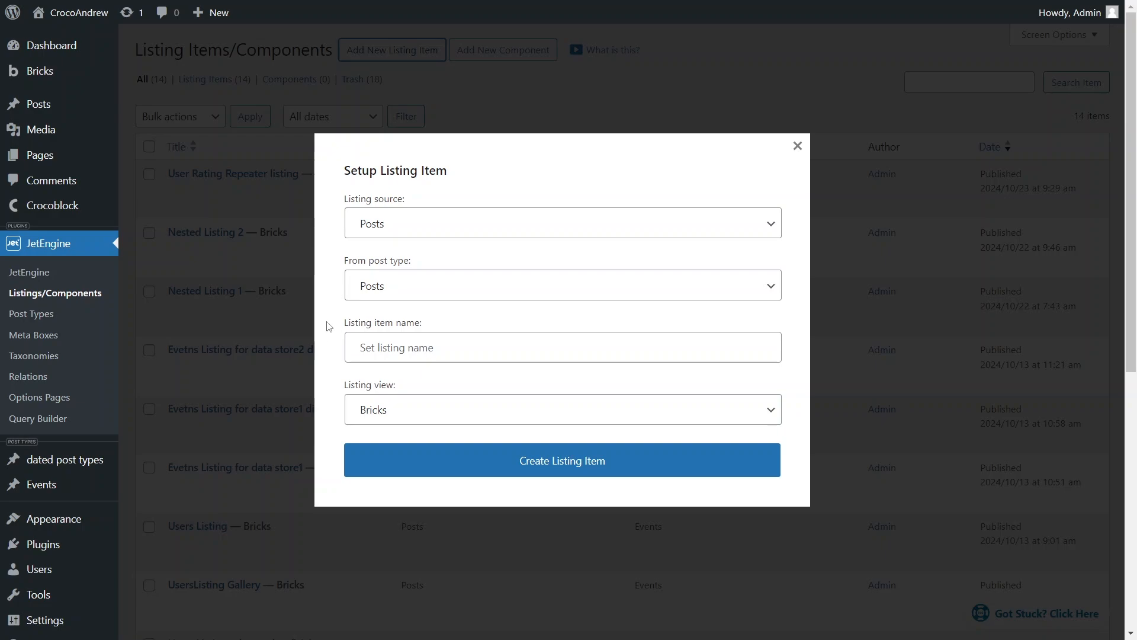
Step: Keep Posts as the listing source and examine the post types offered for it
click(379, 226)
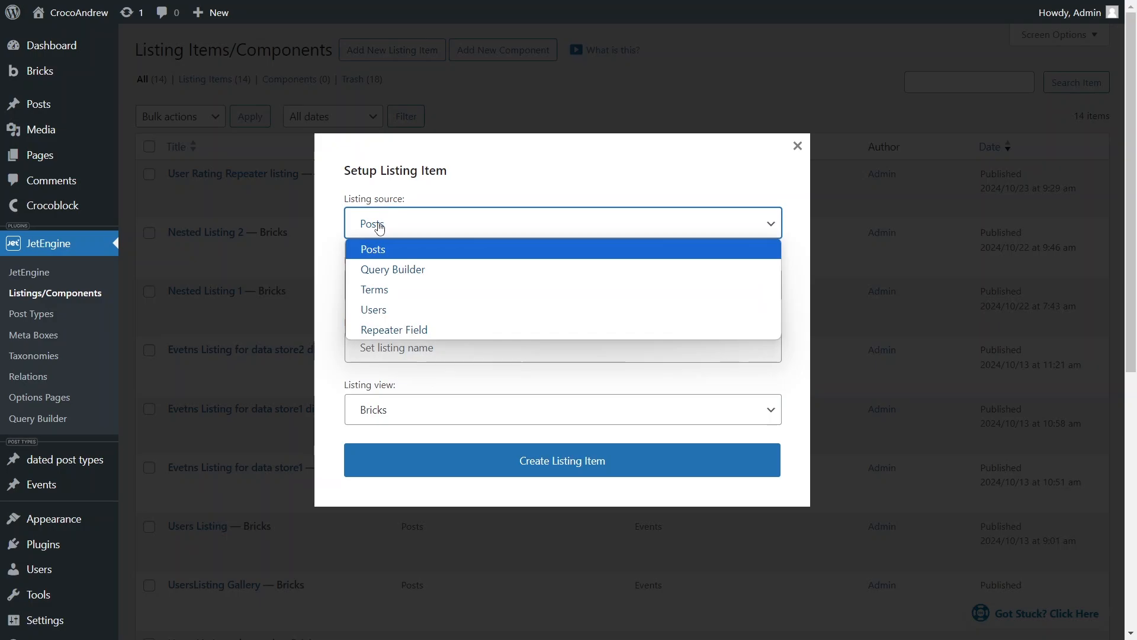
click(381, 251)
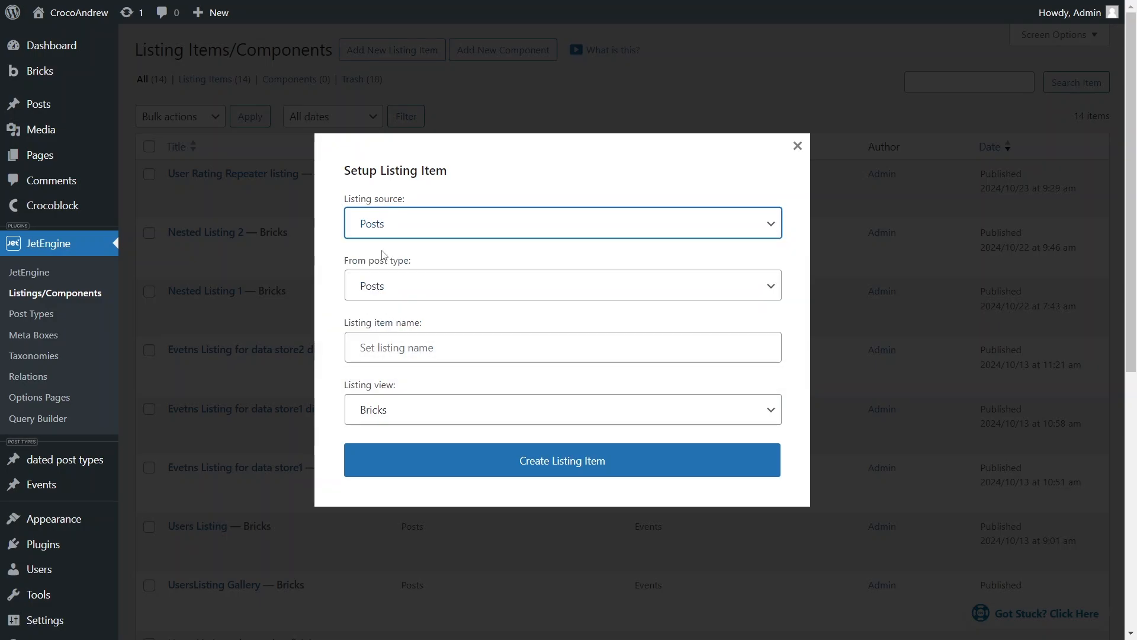
click(429, 287)
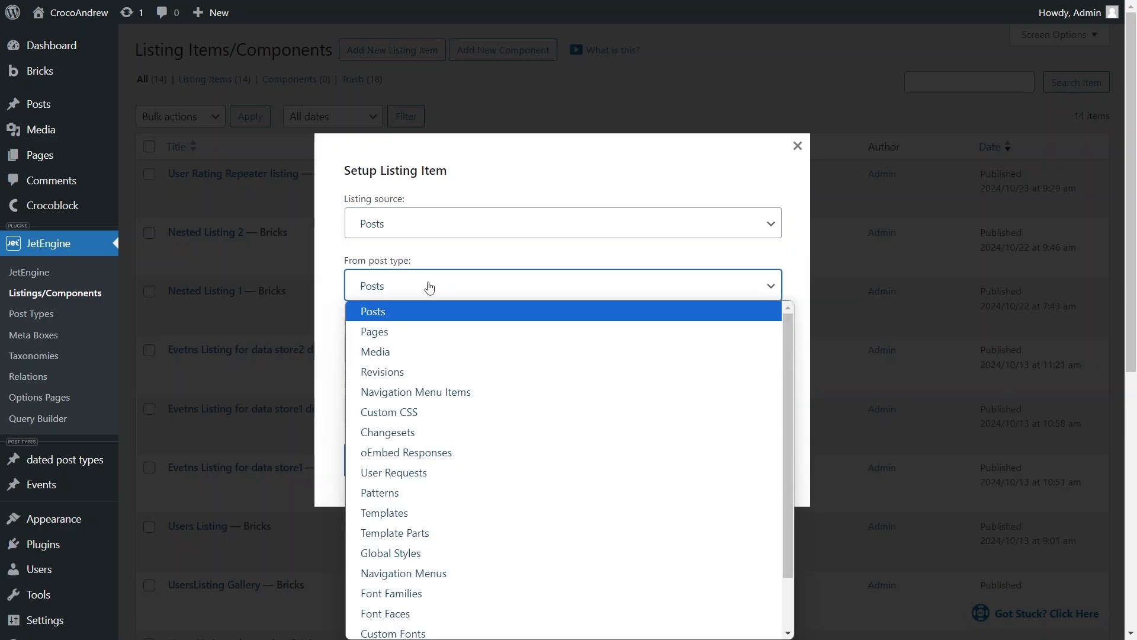
drag(789, 395, 762, 363)
click(772, 257)
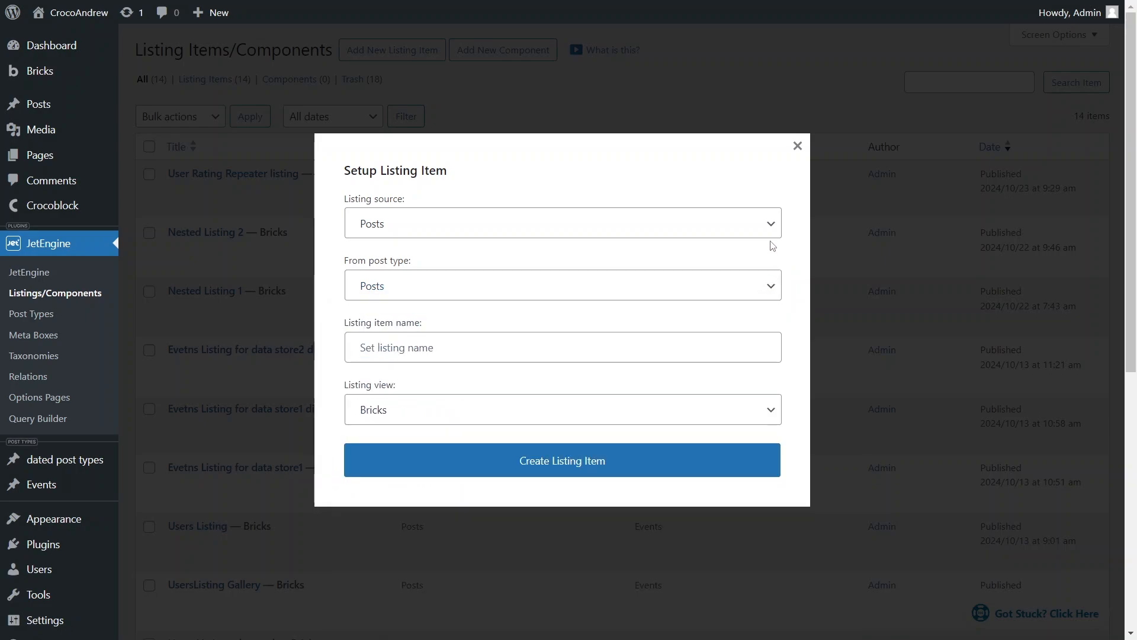
Step: Try Query Builder as the listing source and bring up the available queries
click(772, 228)
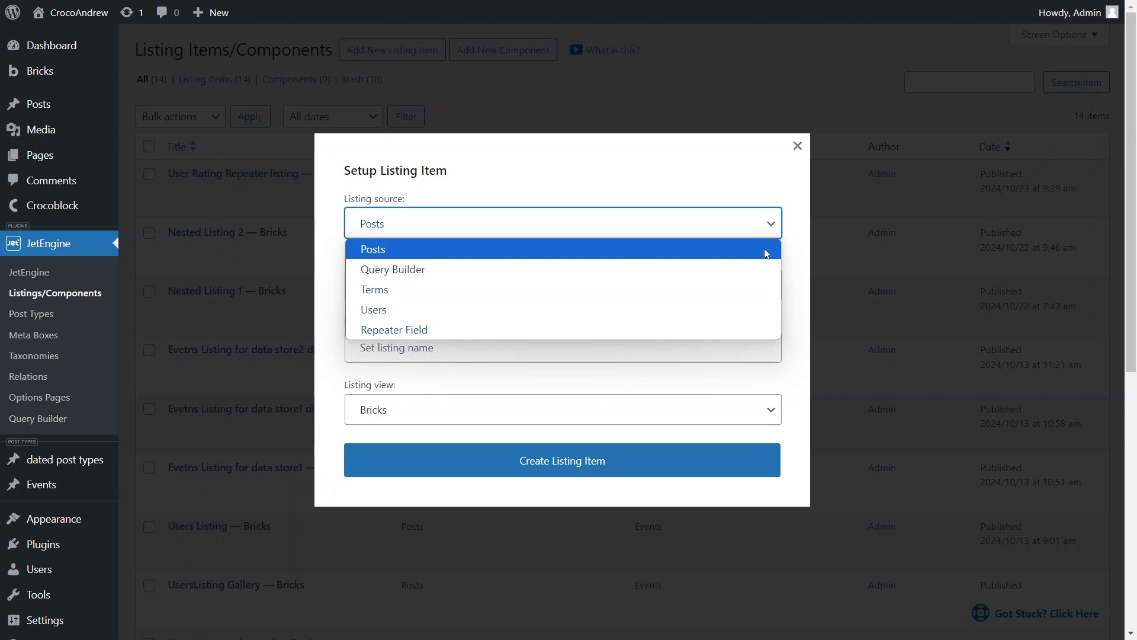
click(763, 269)
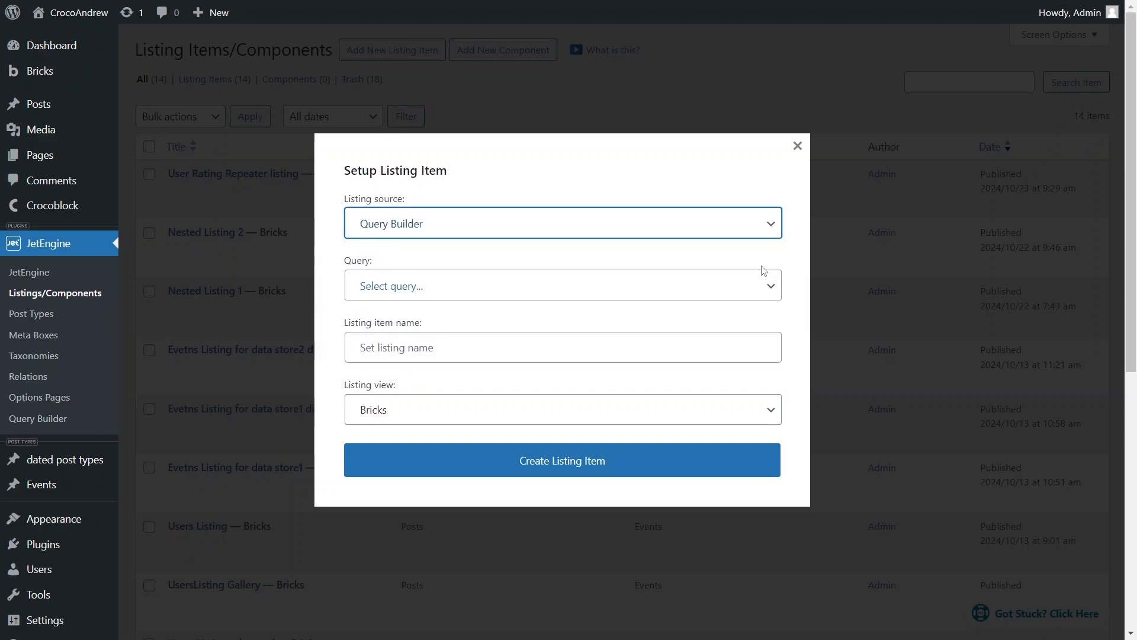
click(691, 294)
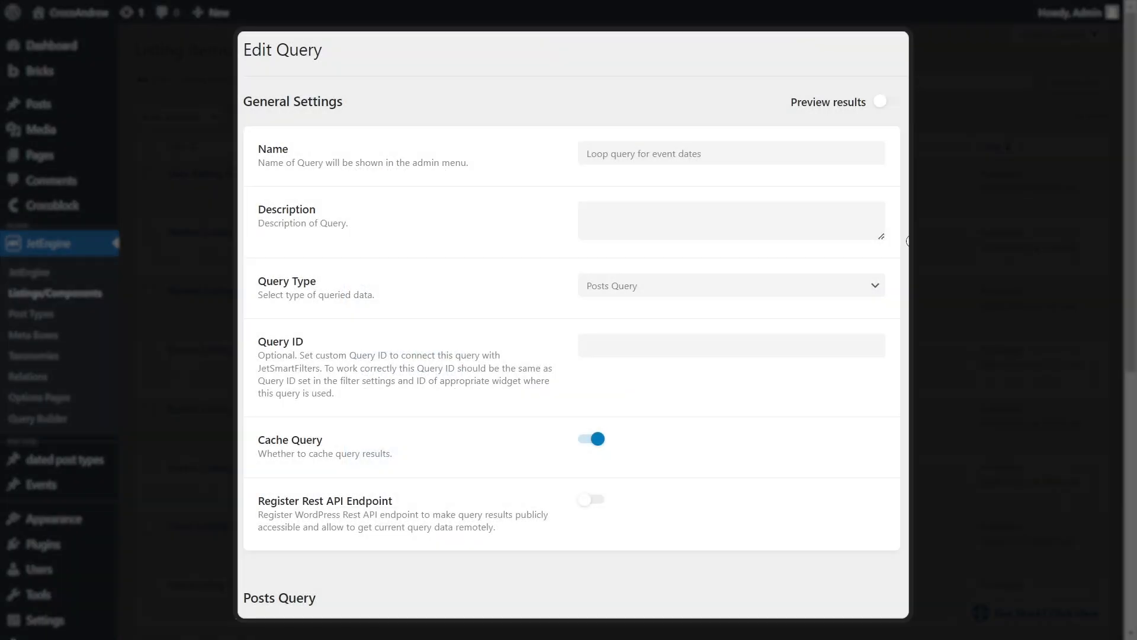
Step: Examine the general and Posts Query settings of the "Loop query for event dates" query, leaving the listing's query unselected
scroll(909, 241, down, 3)
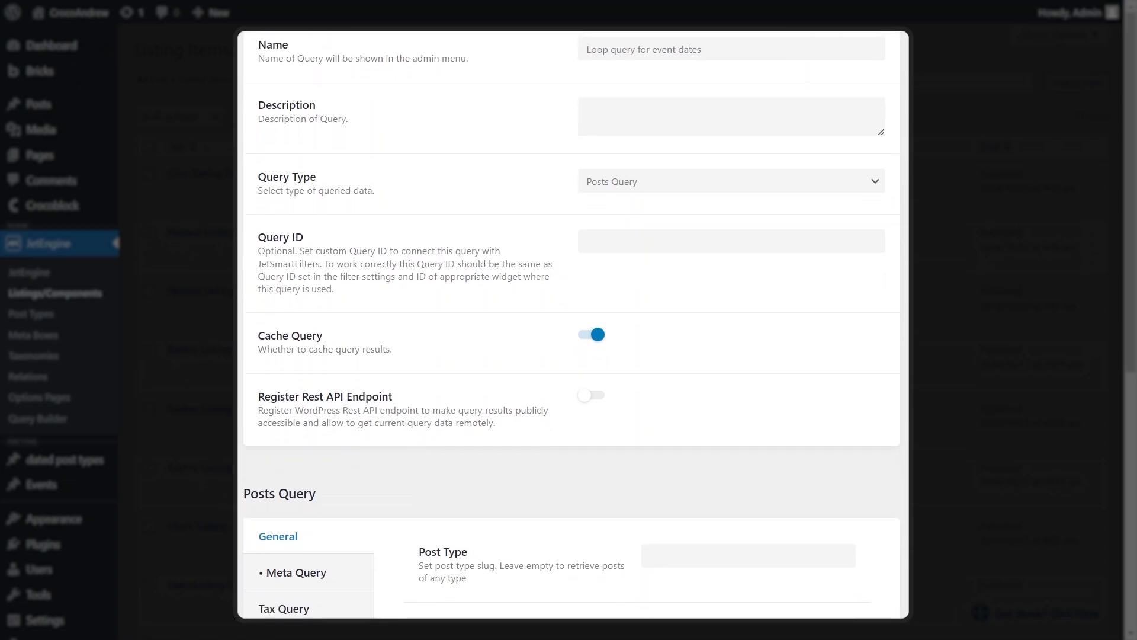
scroll(572, 325, down, 3)
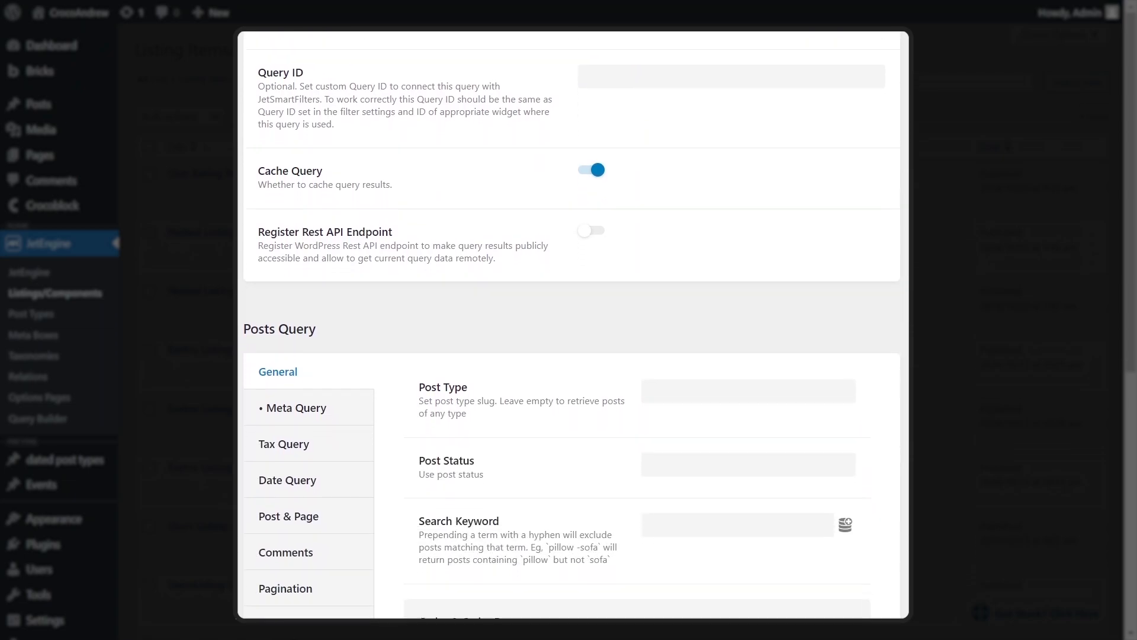
scroll(572, 325, down, 3)
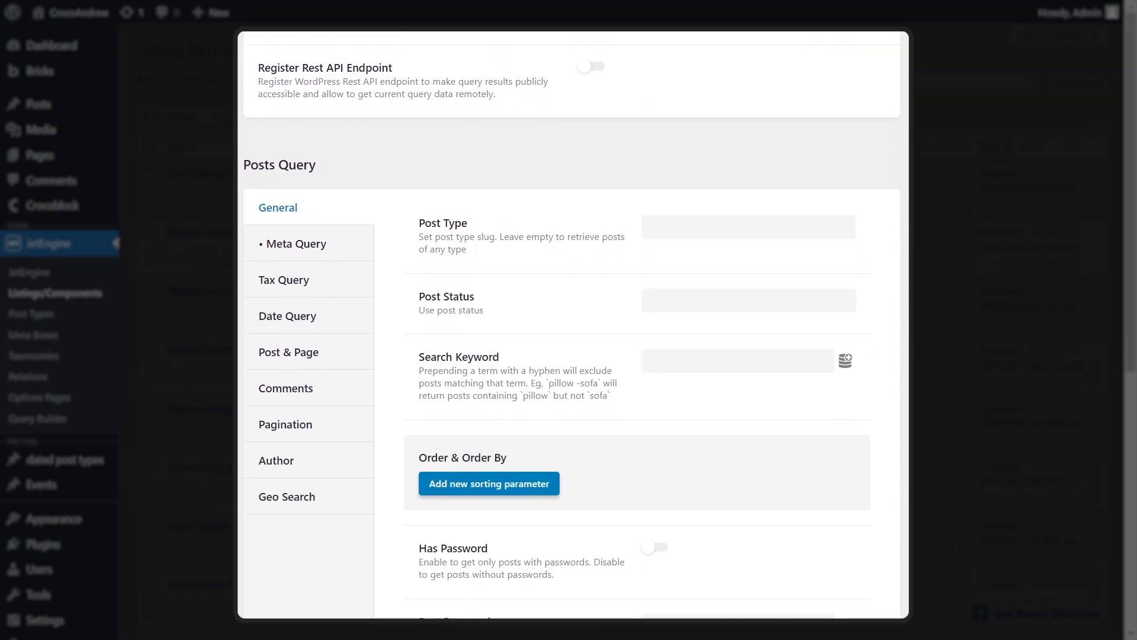
scroll(572, 326, down, 2)
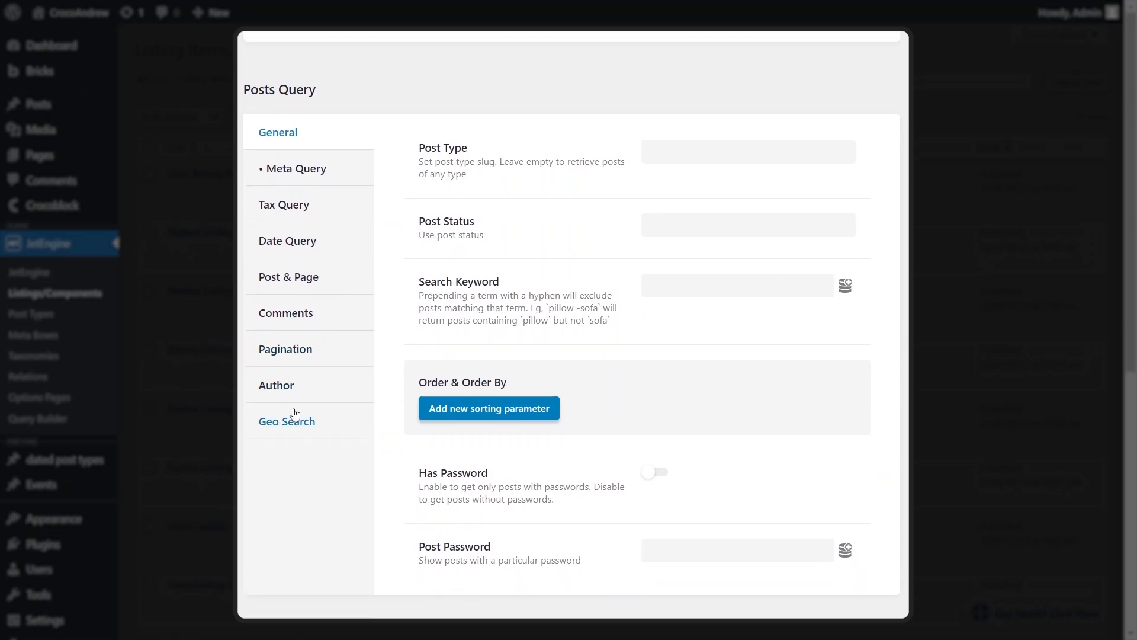
click(295, 178)
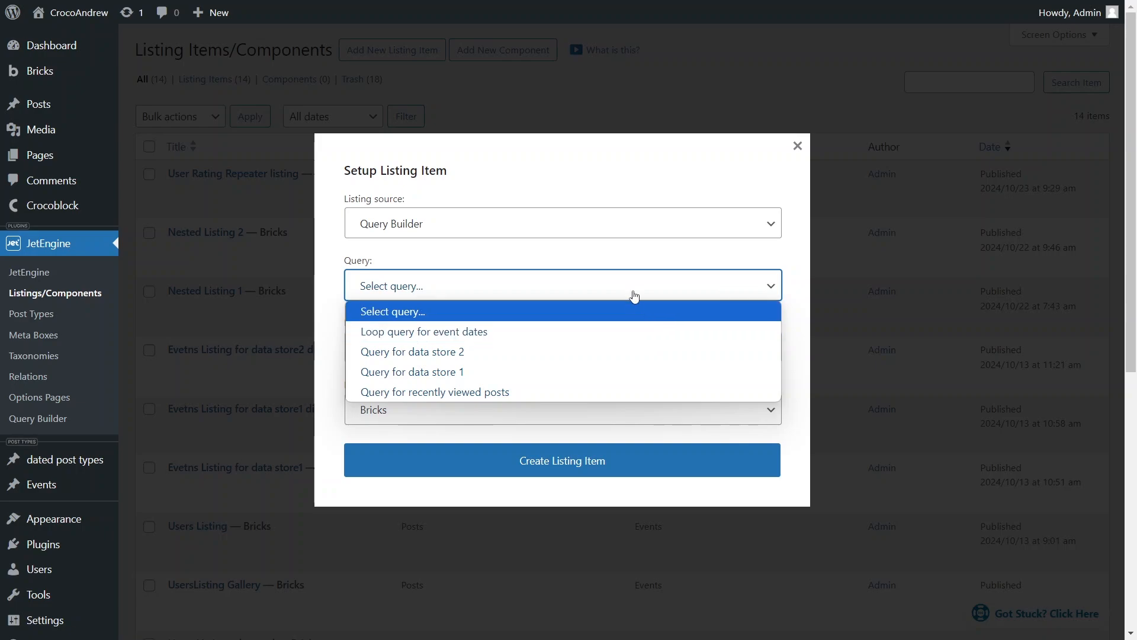
click(634, 258)
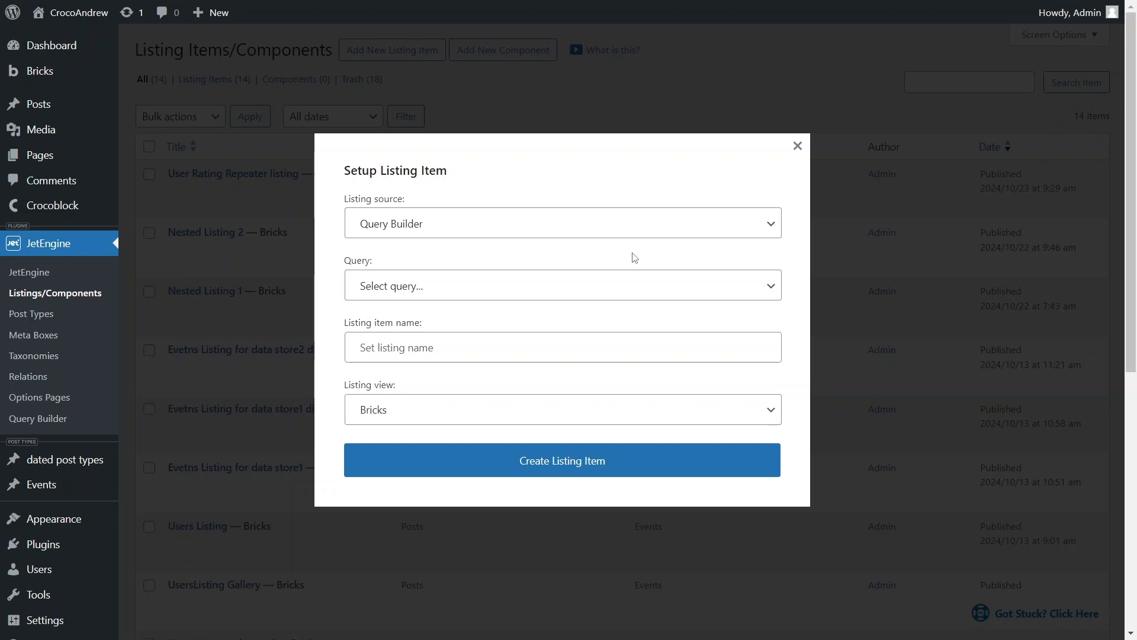
Step: Try the Terms listing source, viewing its taxonomy choices, and switch the source to Users
click(657, 229)
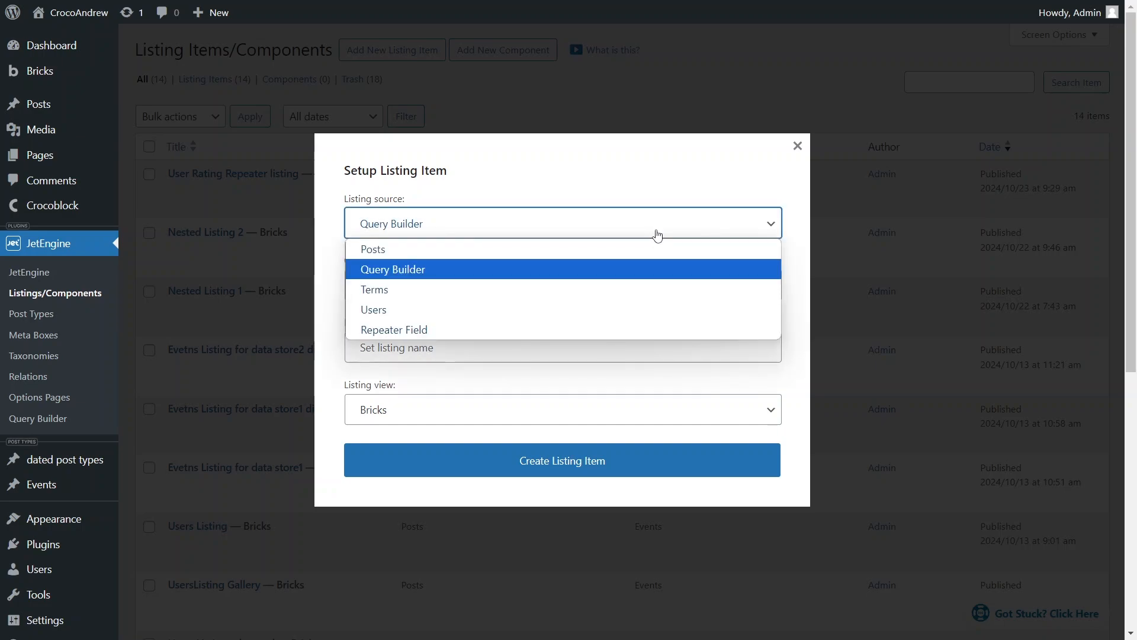
click(652, 289)
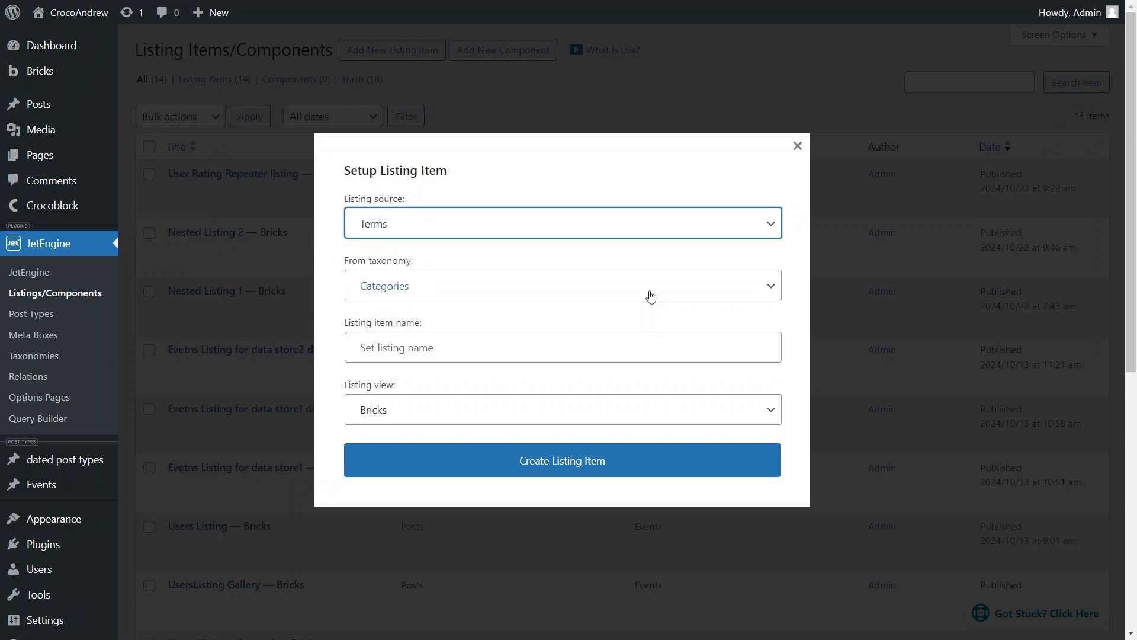
click(651, 296)
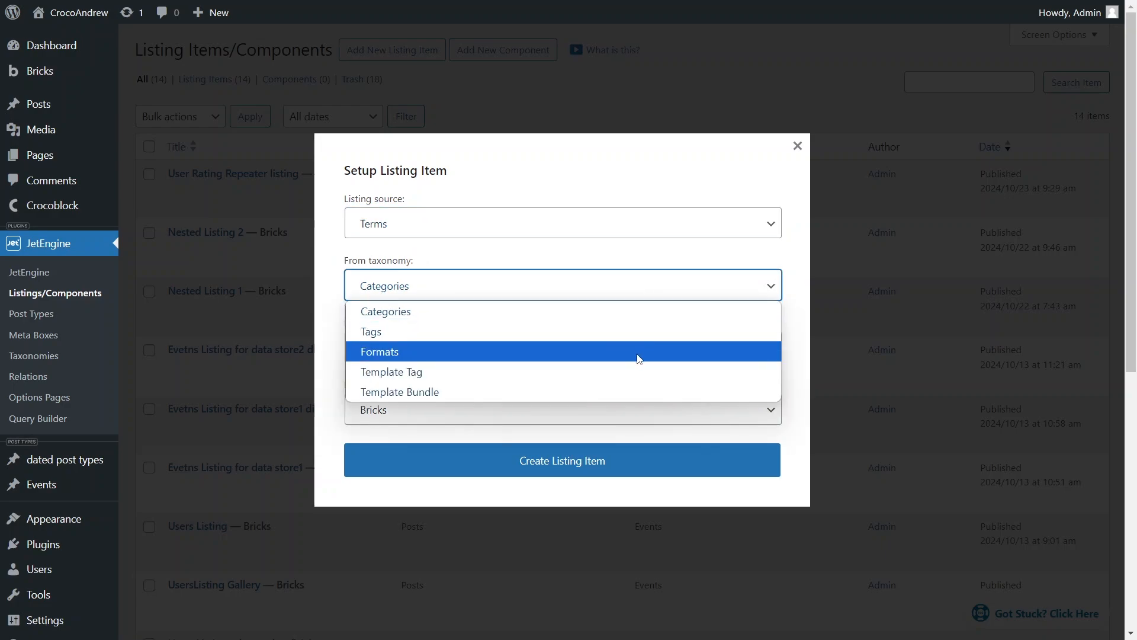
click(627, 259)
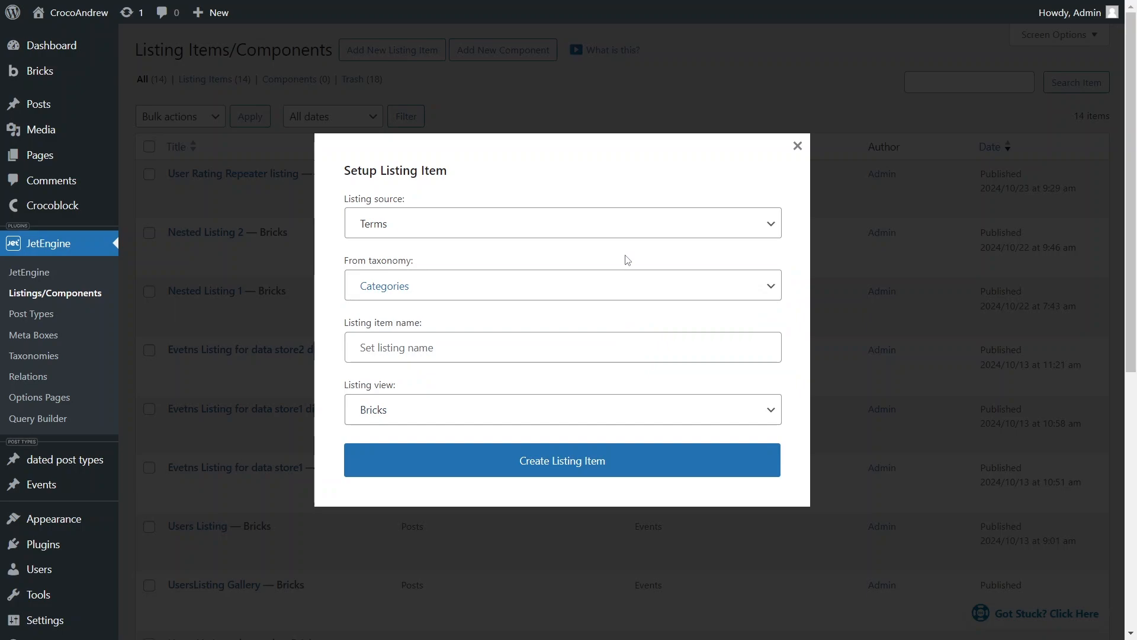
click(631, 232)
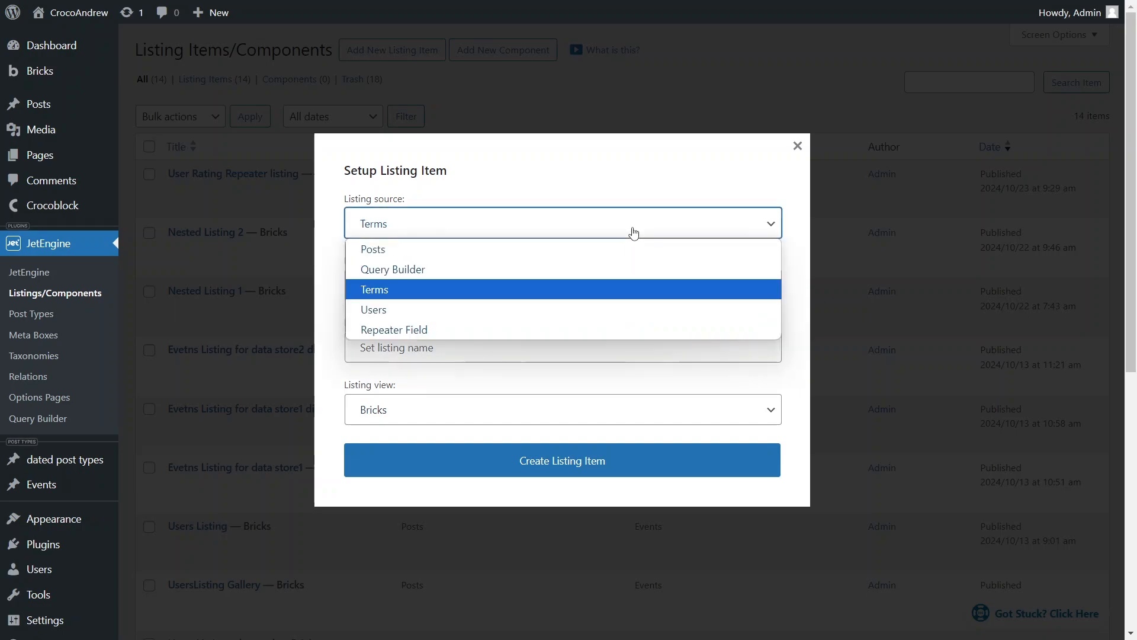
click(602, 309)
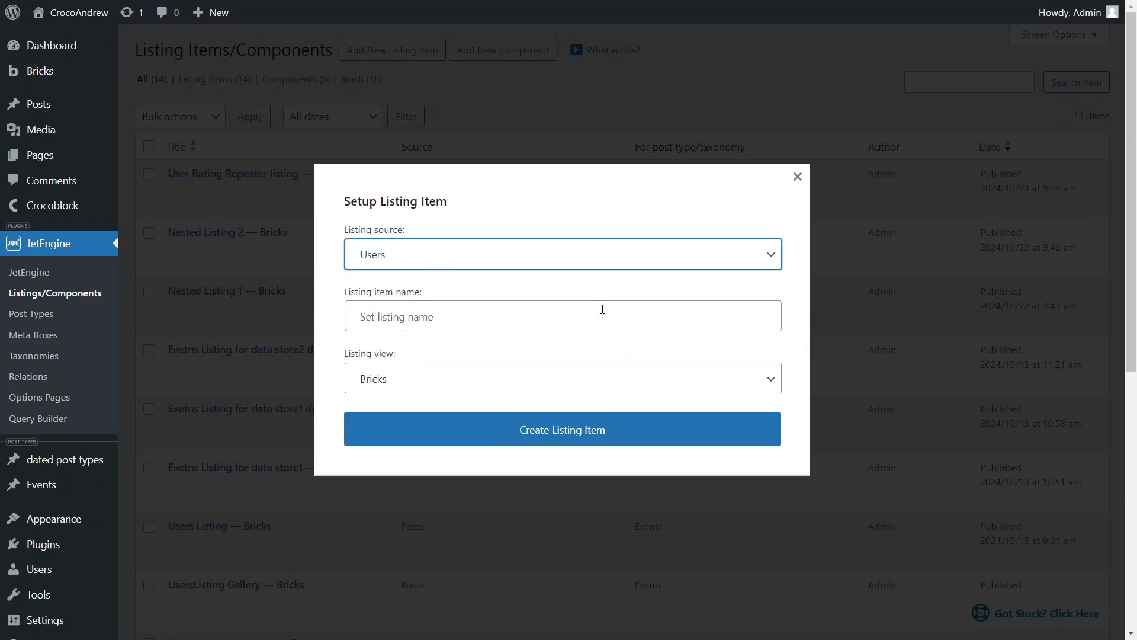
Step: Try Repeater Field as the listing source and examine its post type, repeater source and repeater field options
click(602, 258)
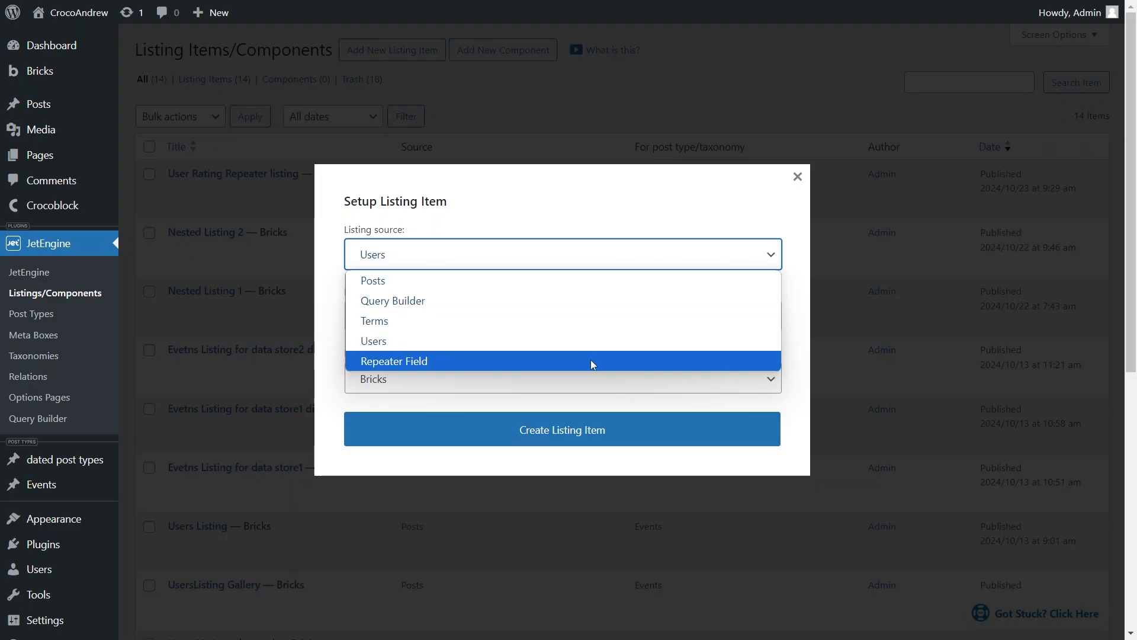
click(591, 360)
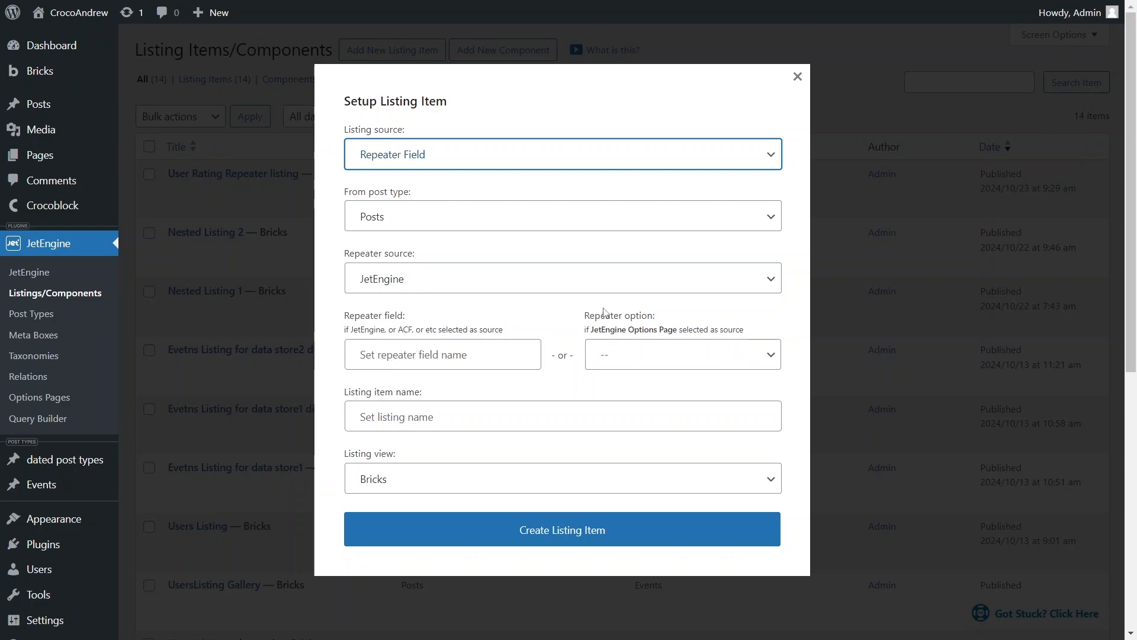
click(774, 220)
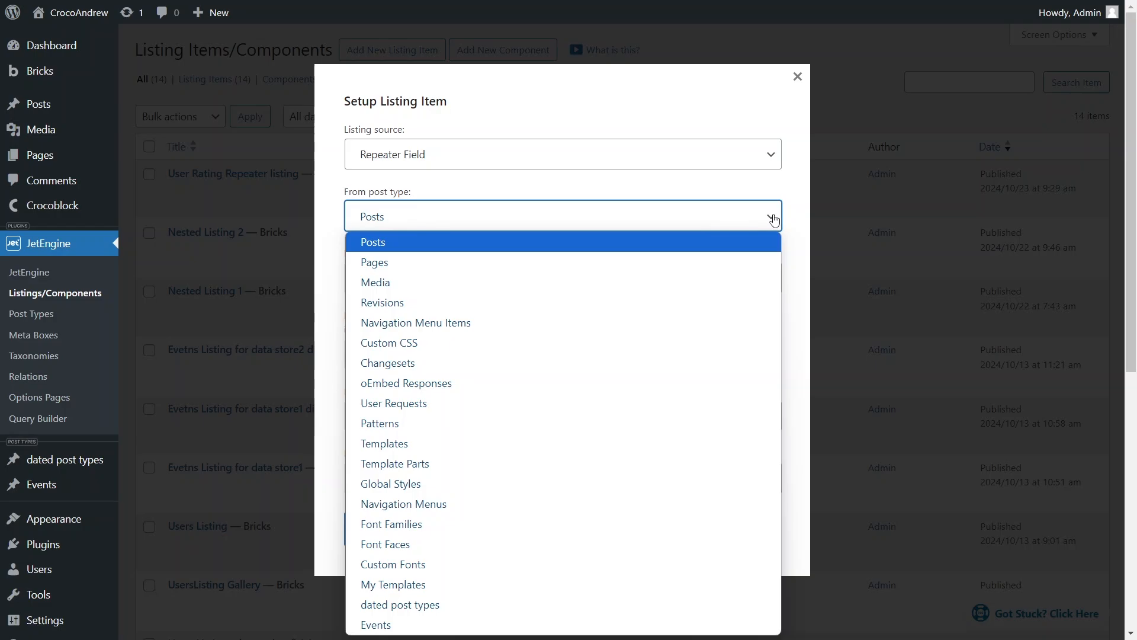
click(773, 220)
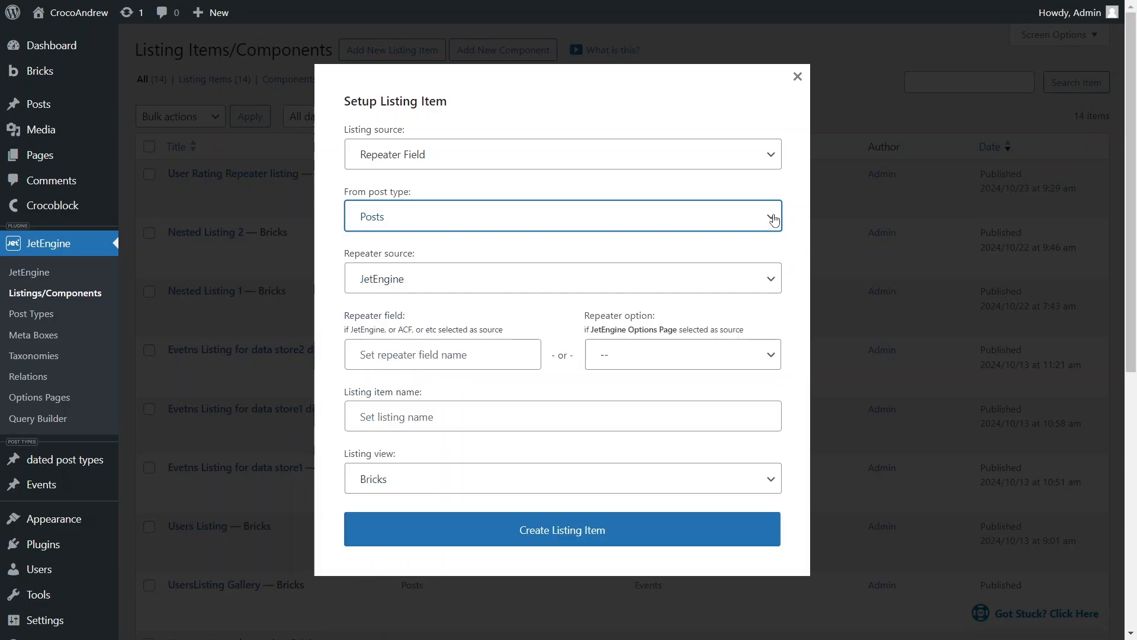
click(759, 285)
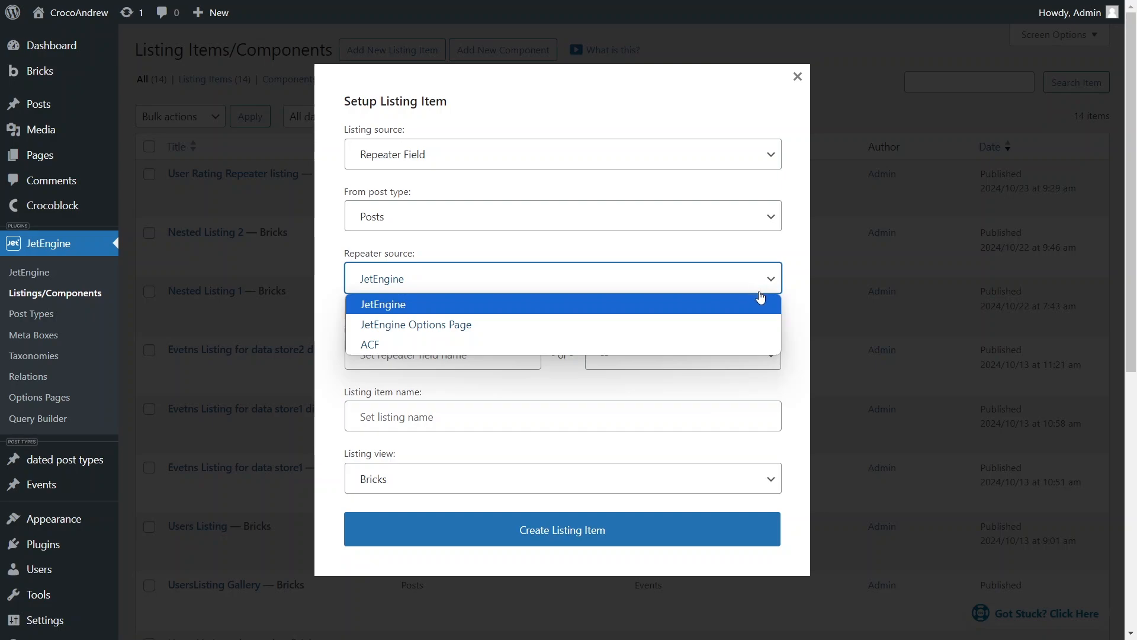
click(760, 297)
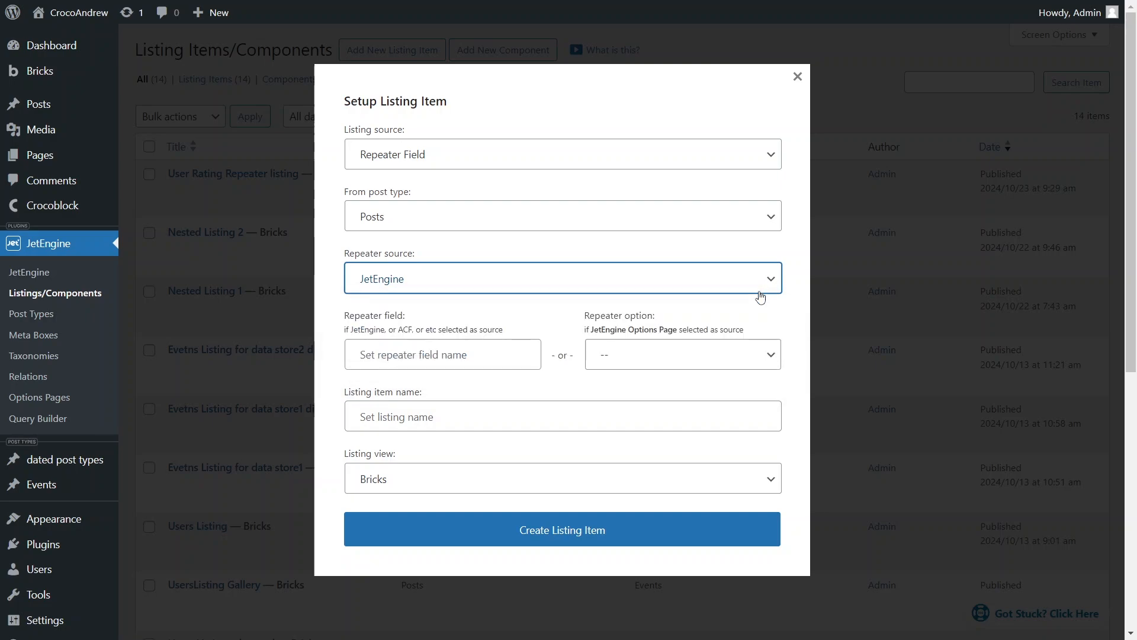
click(473, 360)
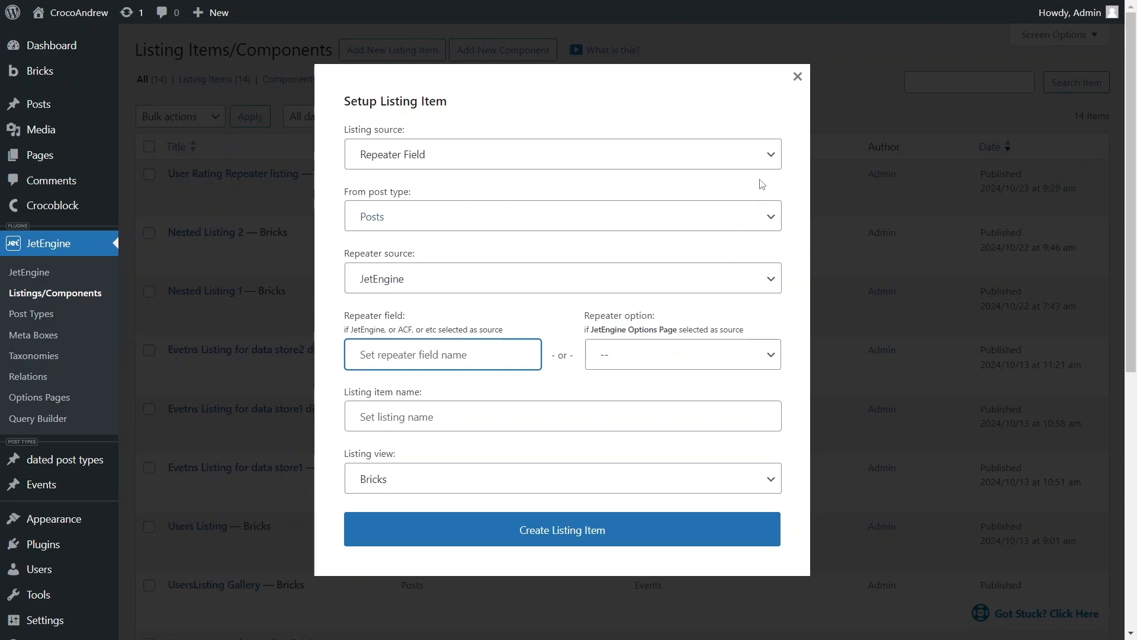
Step: Set the listing source to Posts and the post type to Events
click(769, 155)
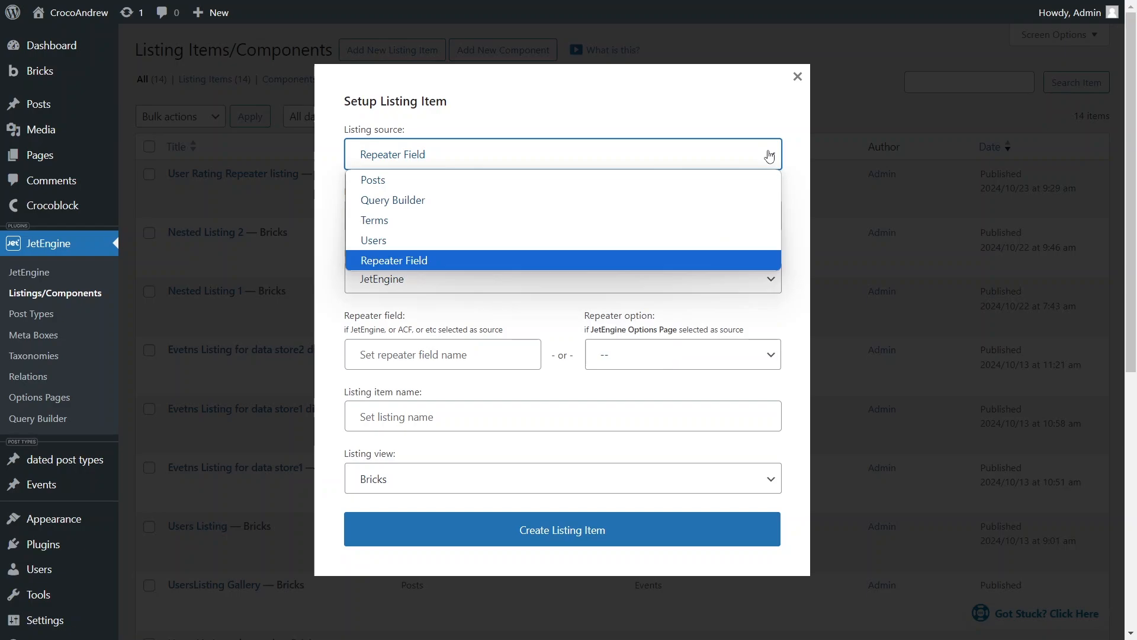
click(733, 177)
click(772, 285)
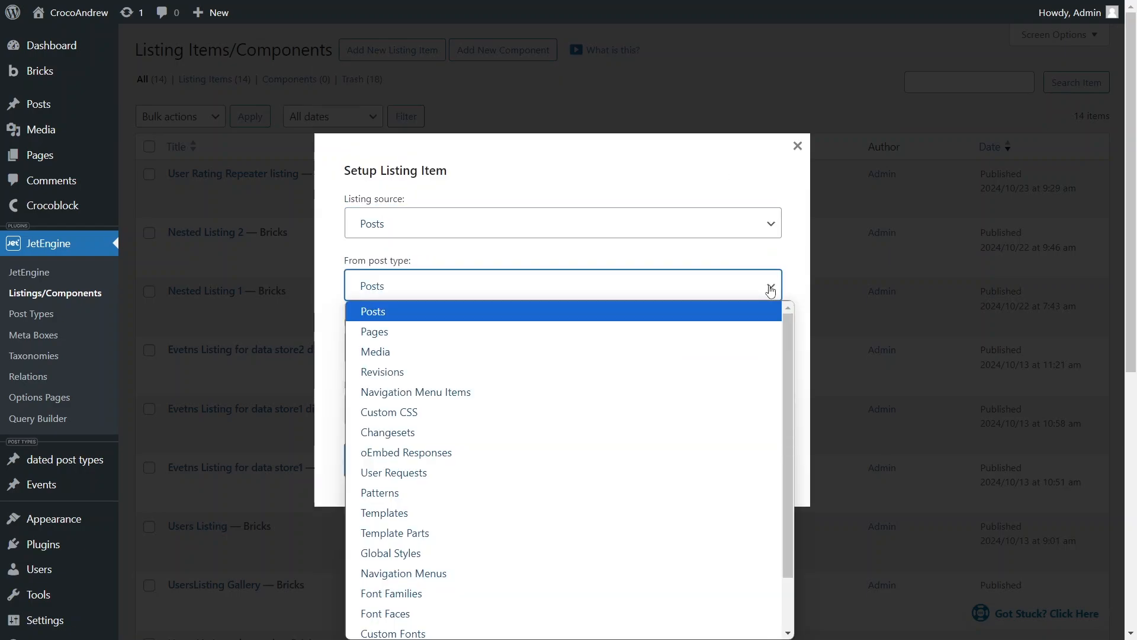
scroll(781, 415, down, 2)
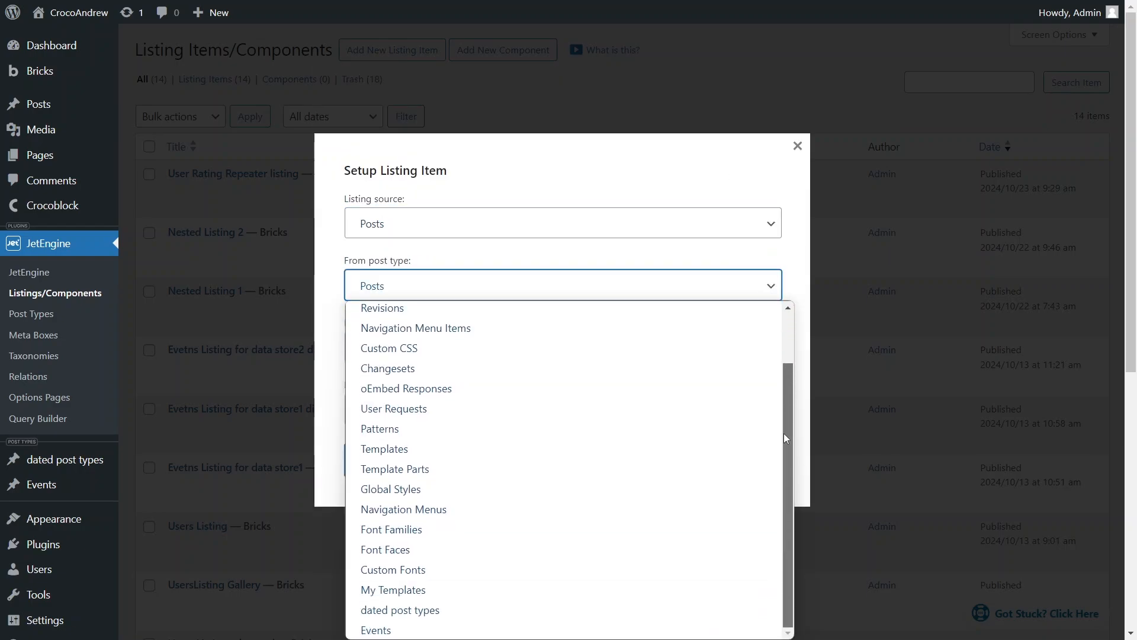
click(652, 630)
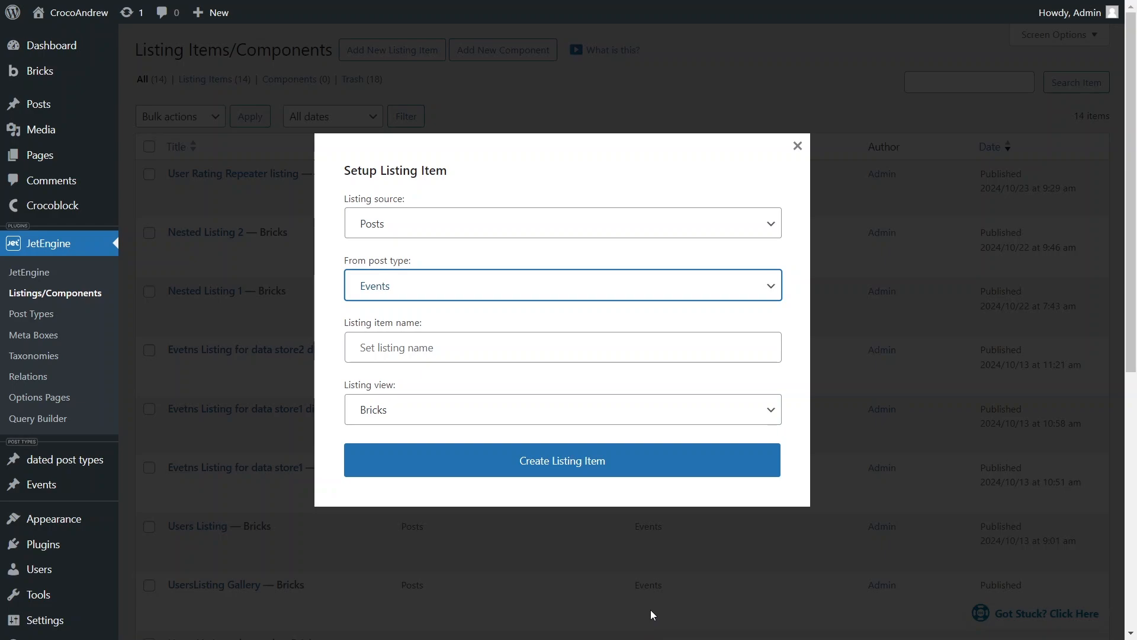
Step: Name the listing item "Main events listing", review the fields of the sample event, and create the listing item
click(627, 341)
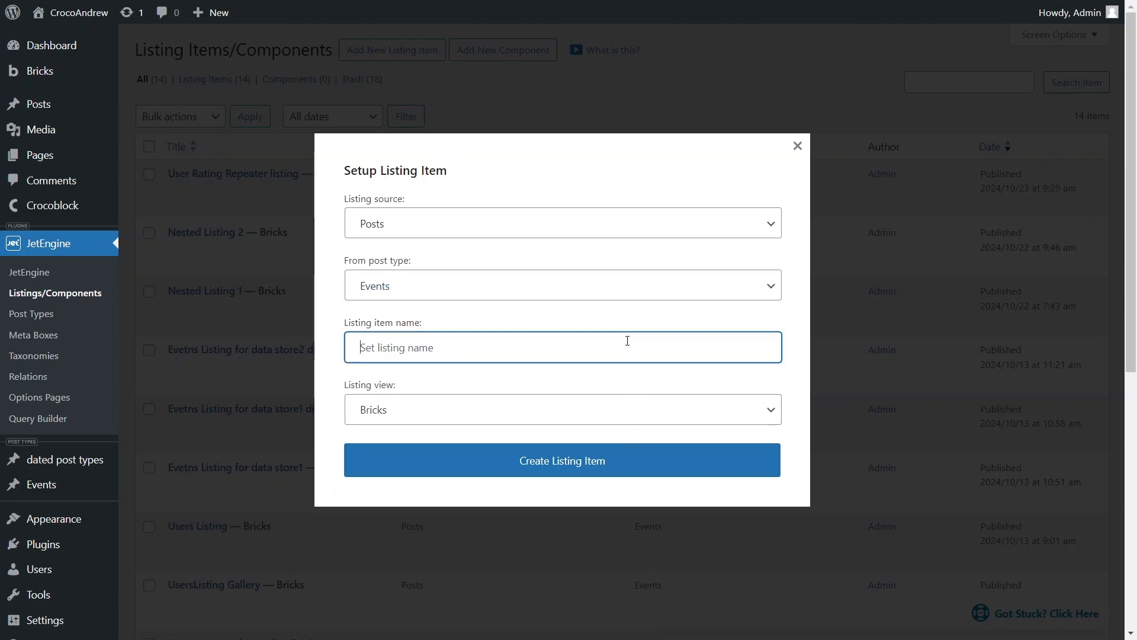
text(Main events listing)
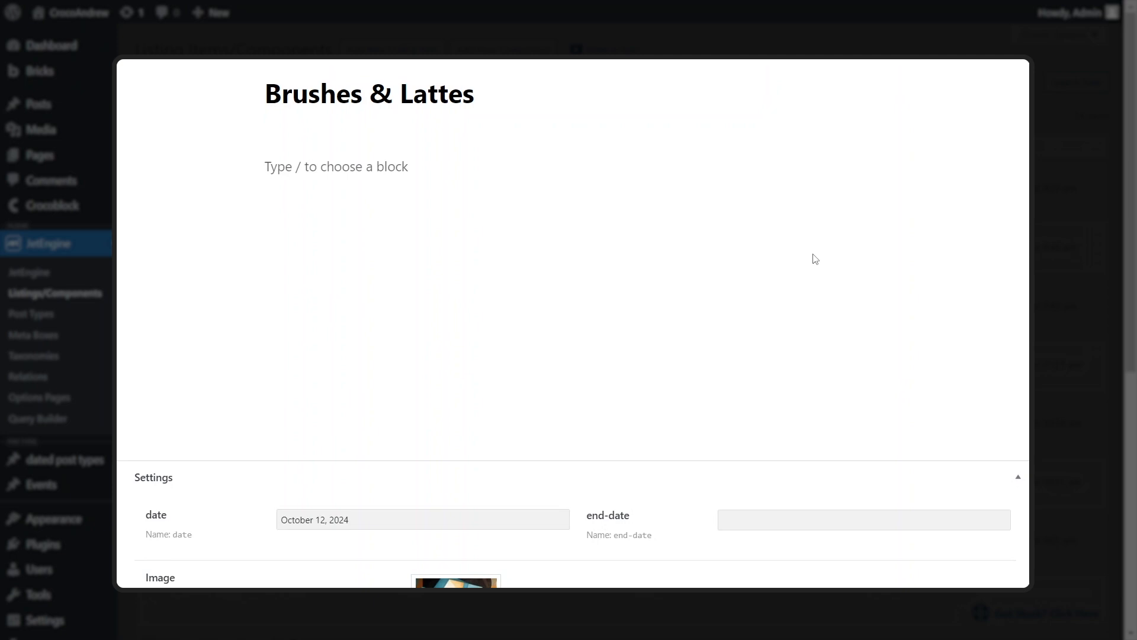
middle_click(813, 256)
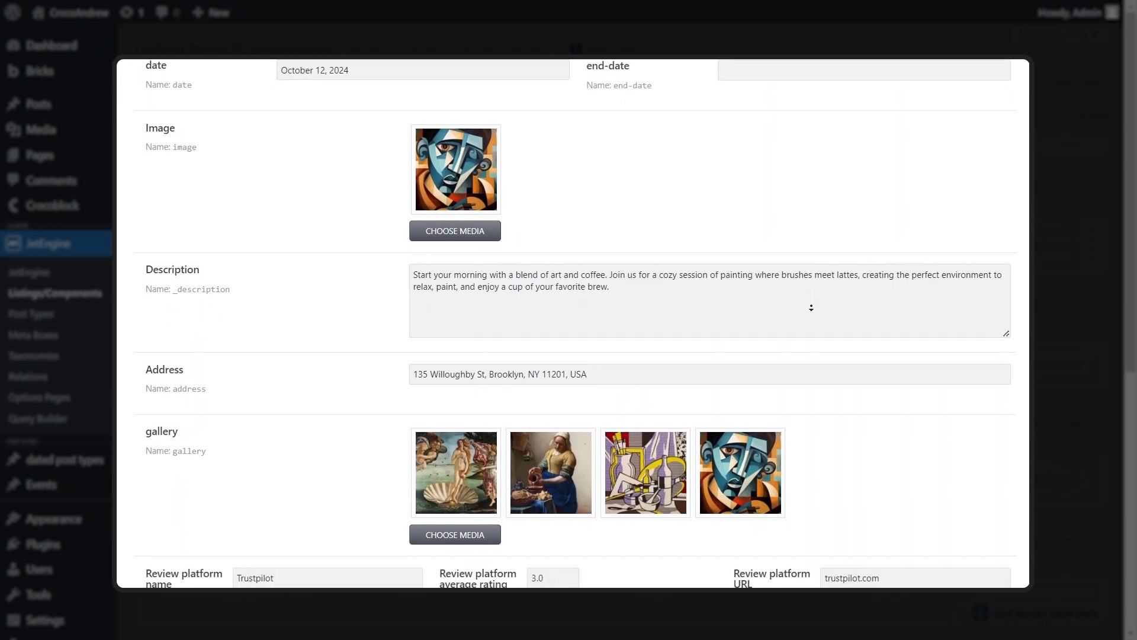
middle_click(812, 308)
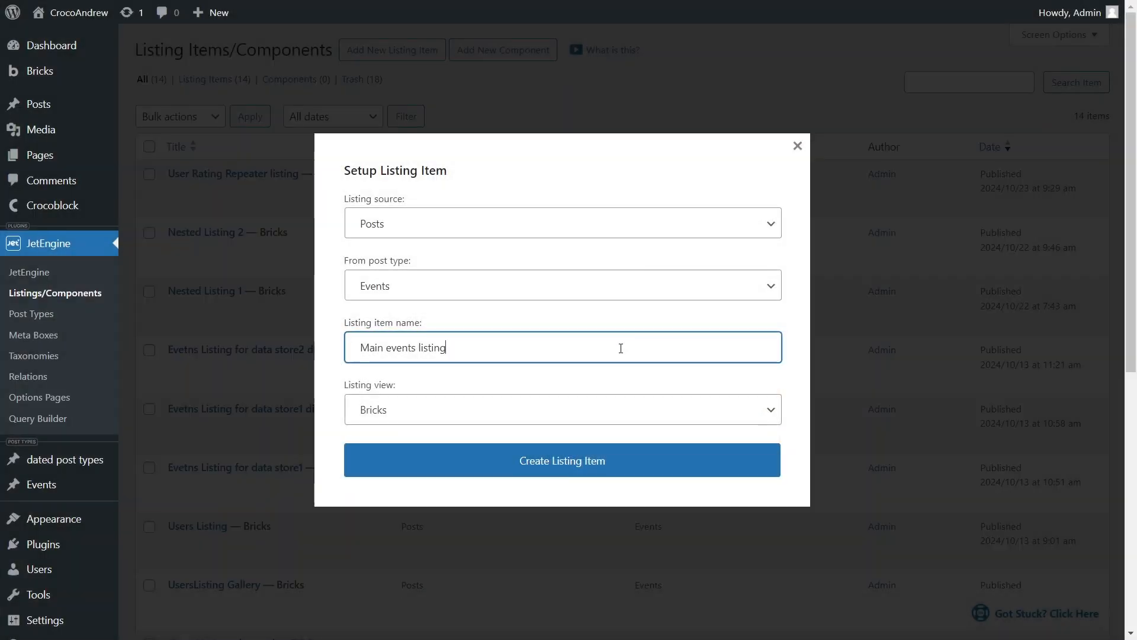
click(593, 465)
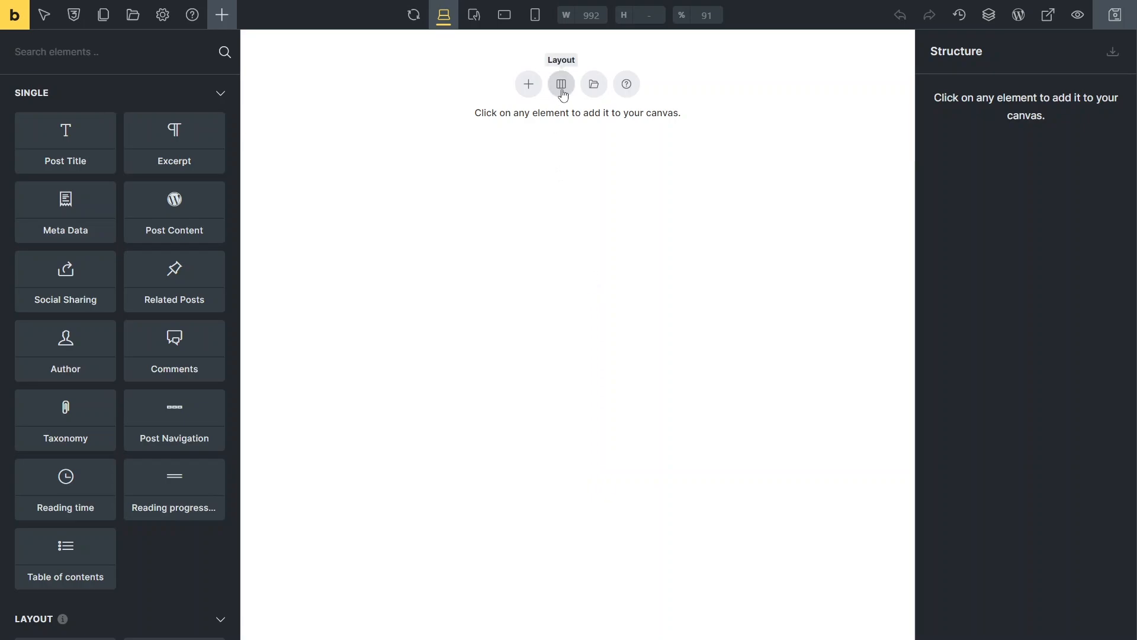
Step: Add a single-column section with a container to the canvas and place a Dynamic Image element inside the container
click(562, 84)
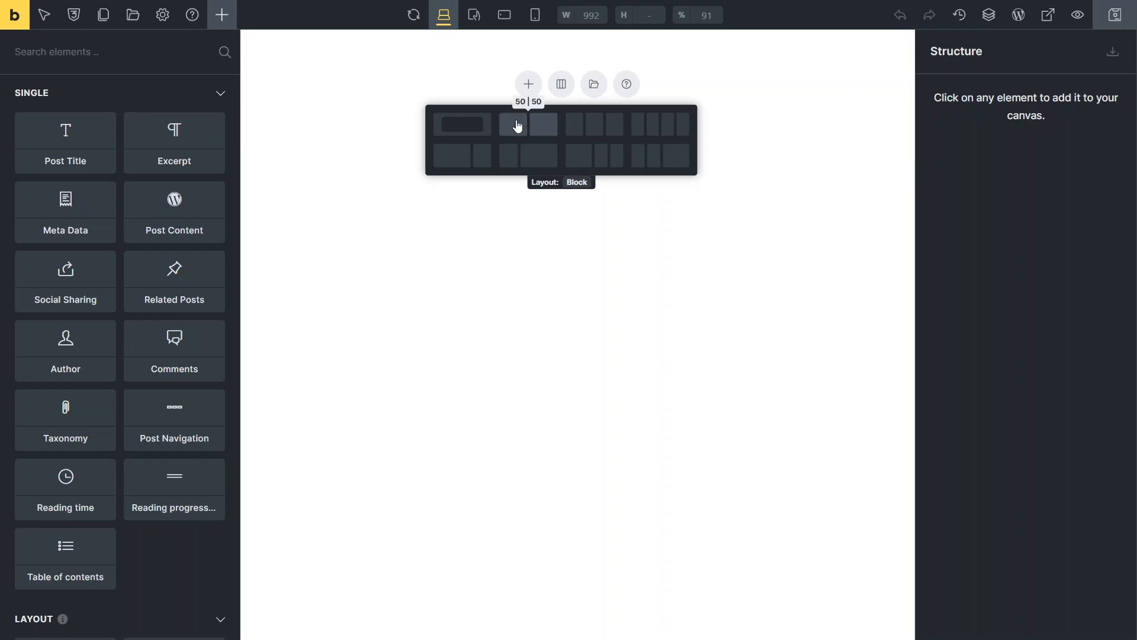
click(469, 130)
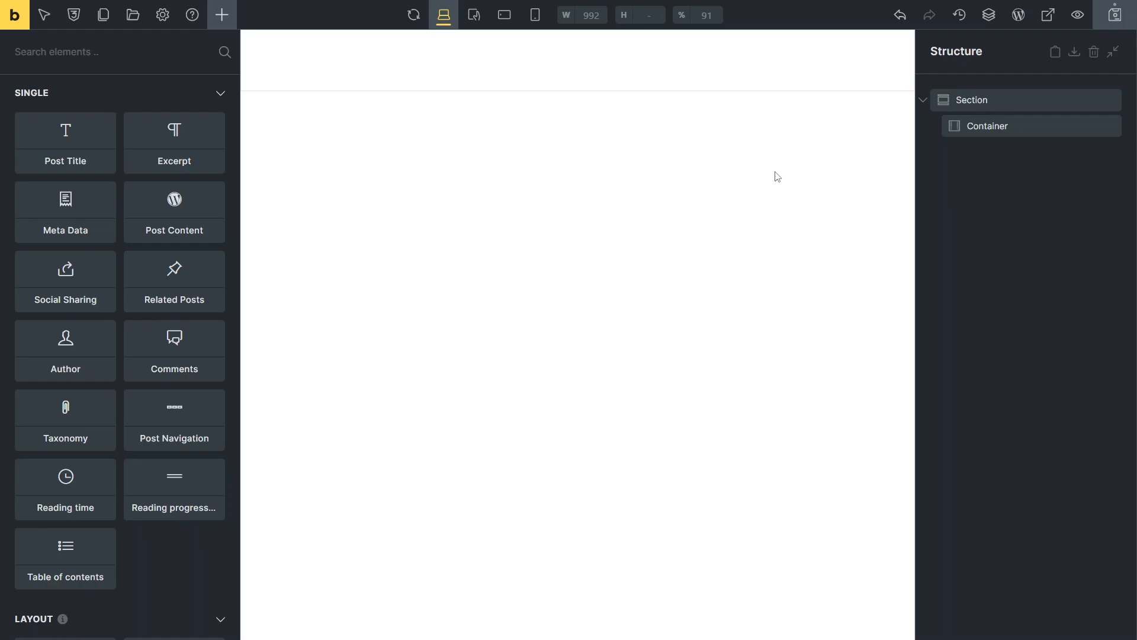
click(97, 60)
text(dynamic ima)
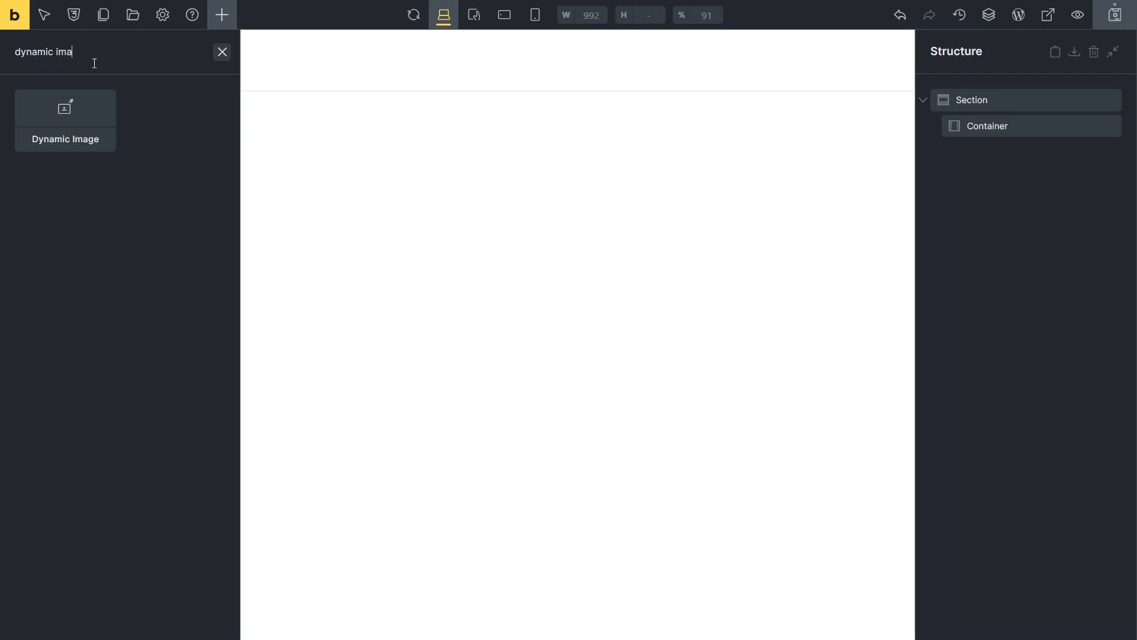
drag(57, 106, 323, 69)
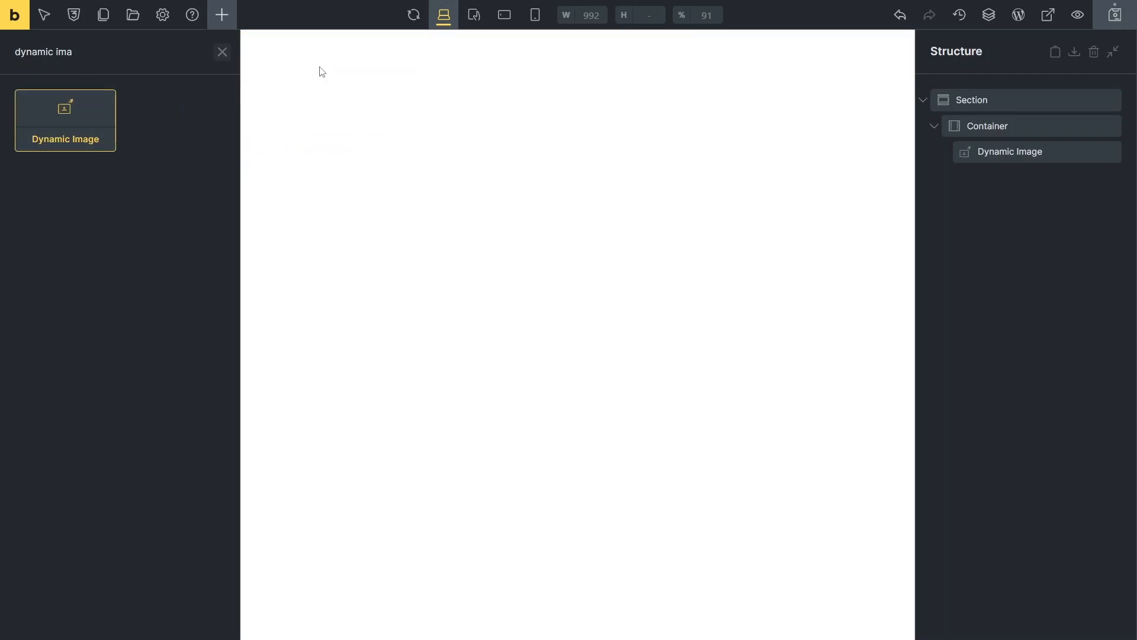
Step: Set the Dynamic Image's source to the Image field of the Events post type
click(988, 155)
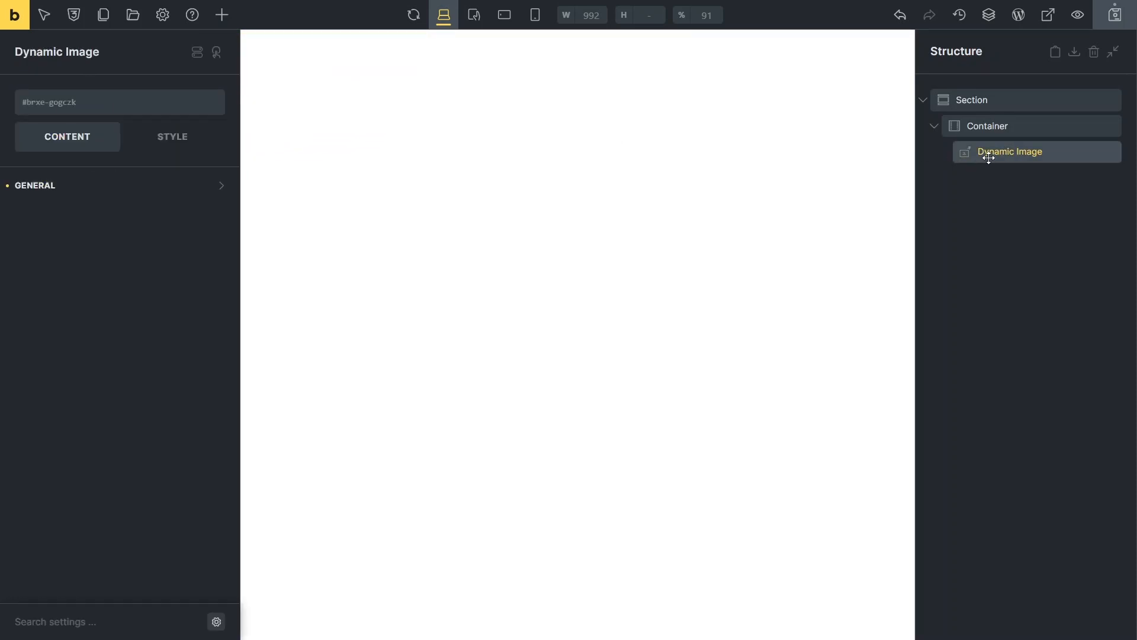
click(220, 184)
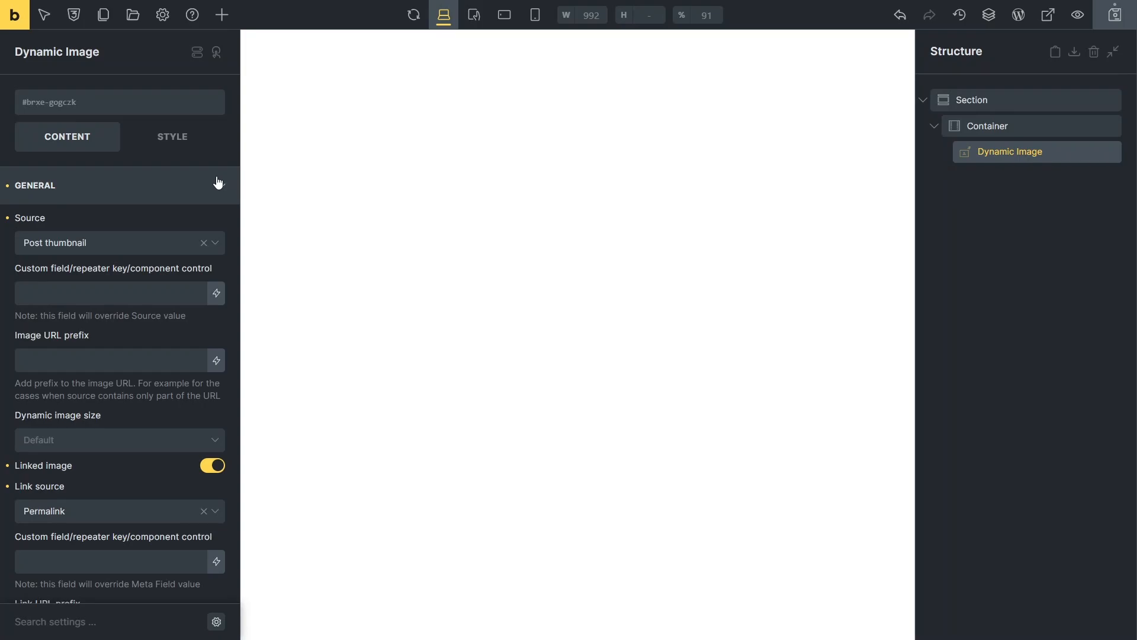
click(215, 244)
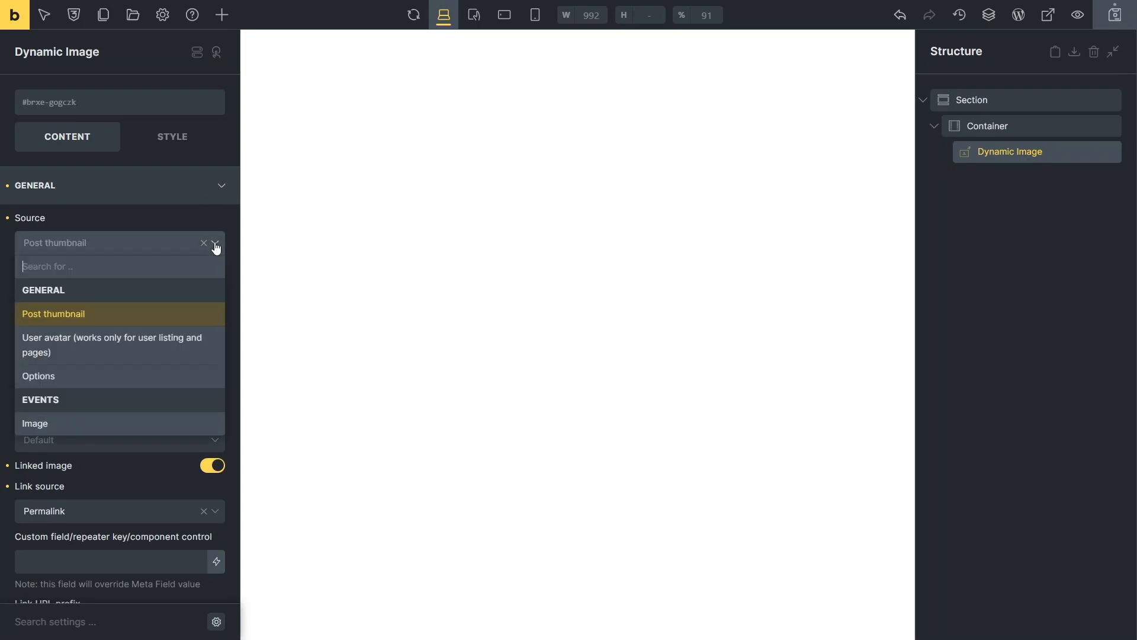
click(143, 424)
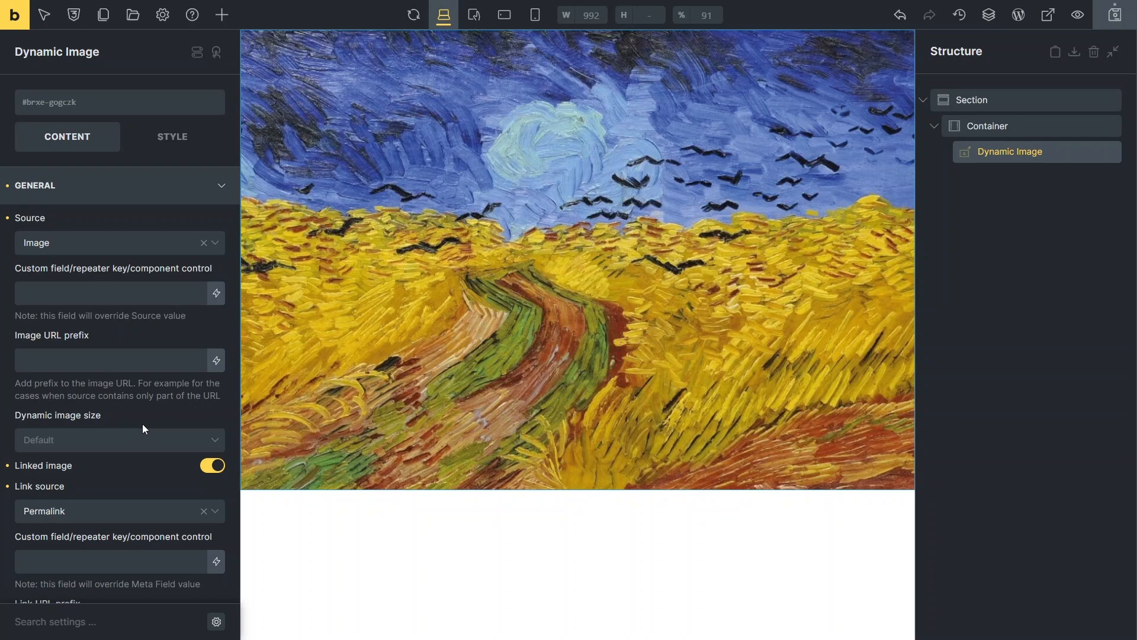
Step: Add a Dynamic Field element at the root level of the structure, directly below the section
click(222, 23)
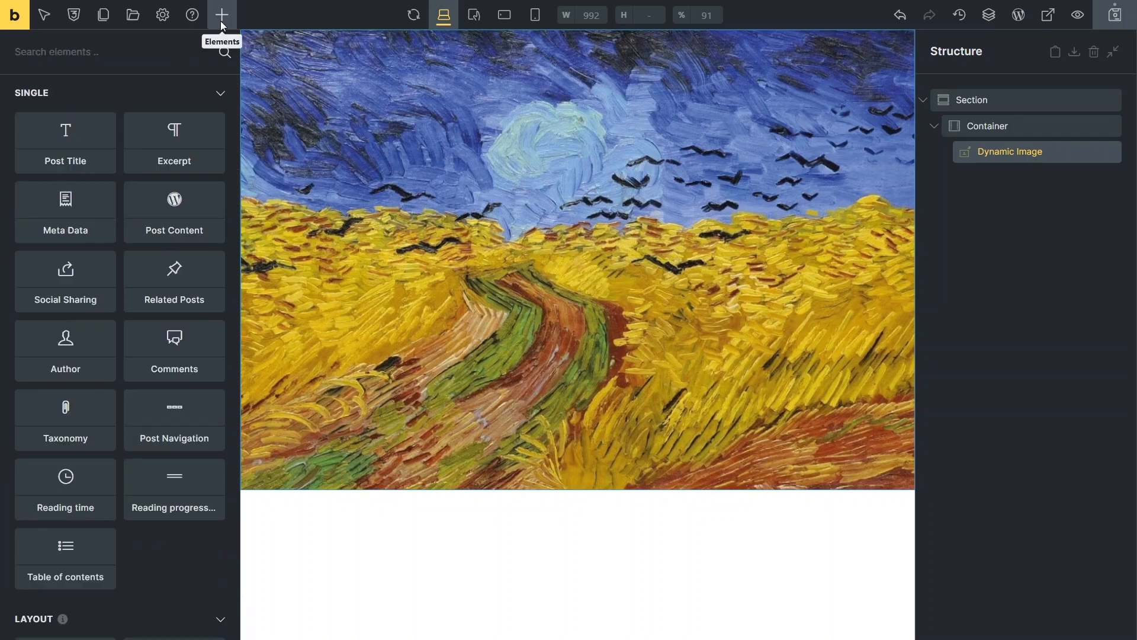
text(dynamic)
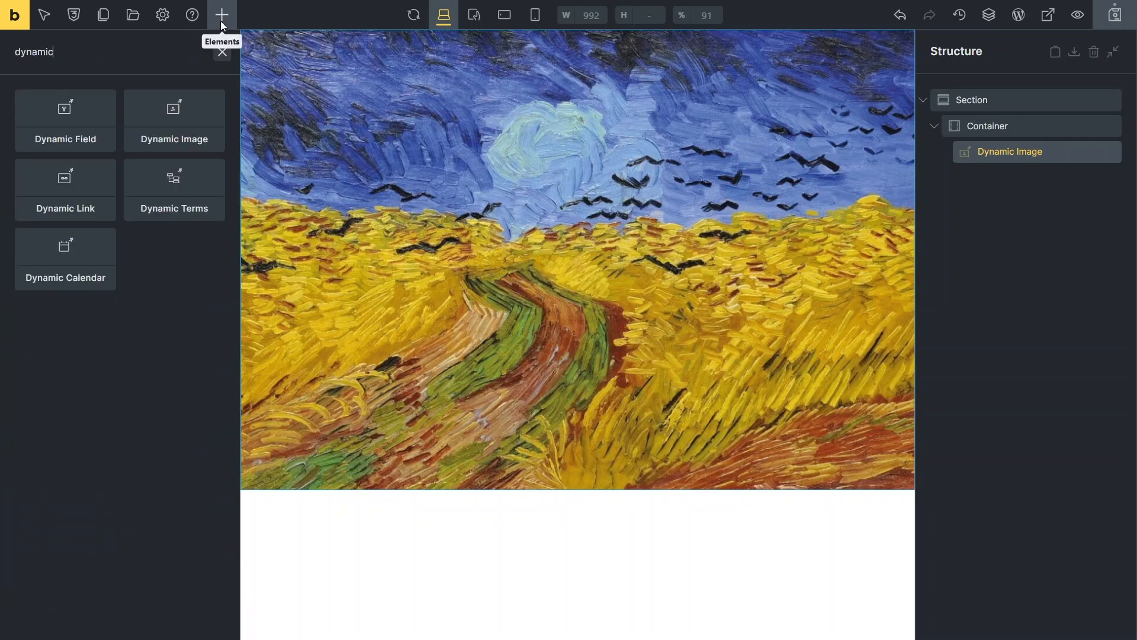
text( field)
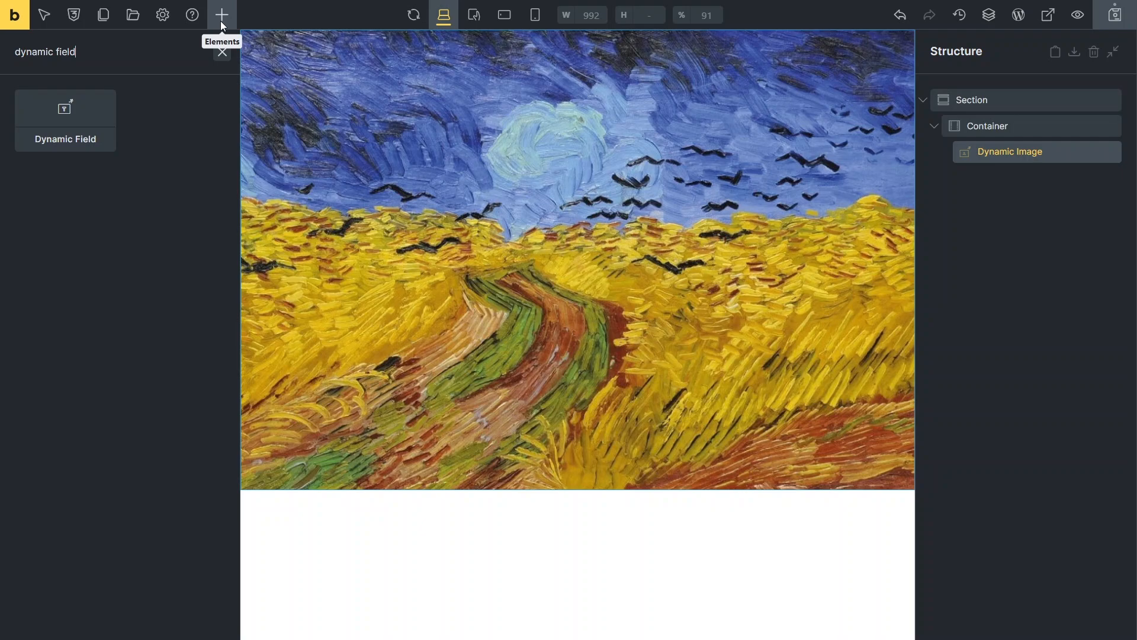
drag(114, 113, 947, 176)
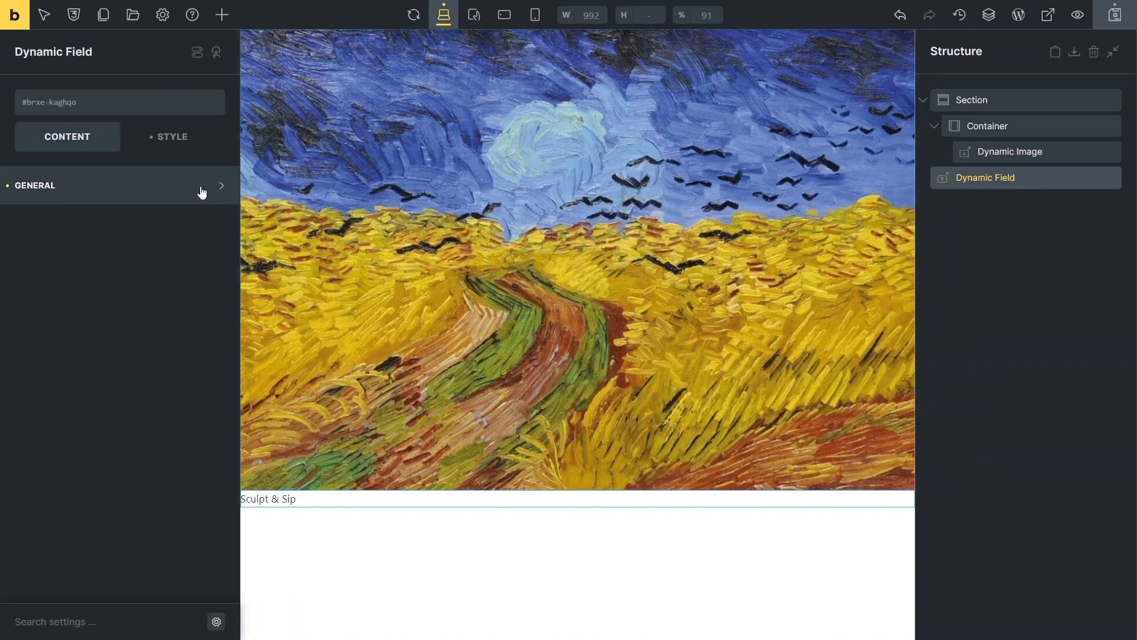
Step: Set the Dynamic Field's source to Meta Data and its meta field to the Events date field
click(202, 190)
click(215, 245)
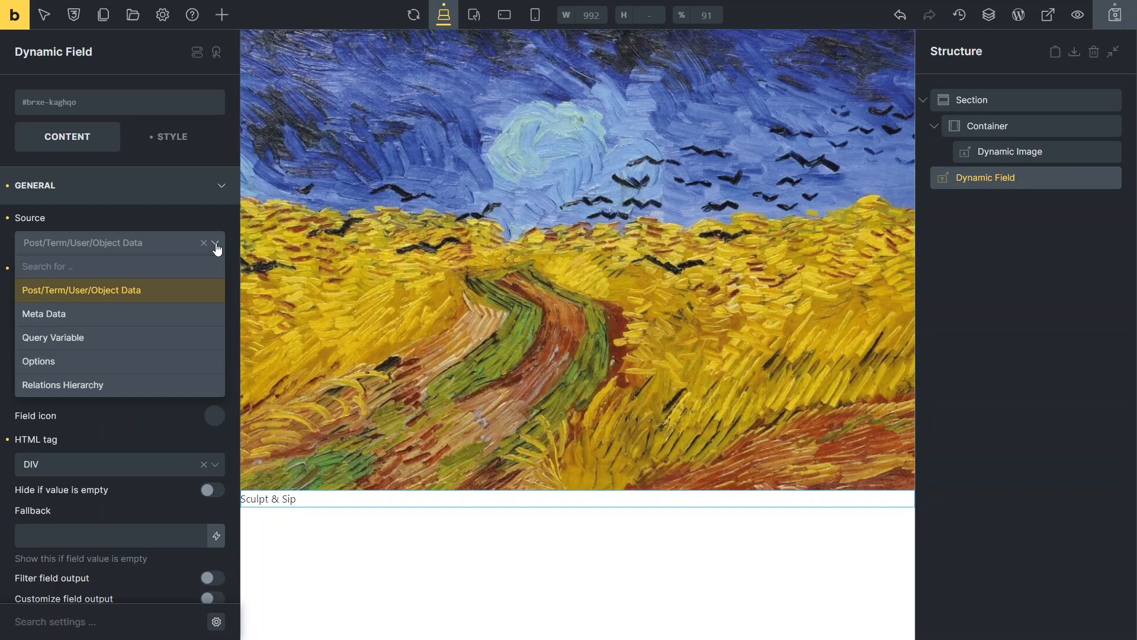
click(178, 315)
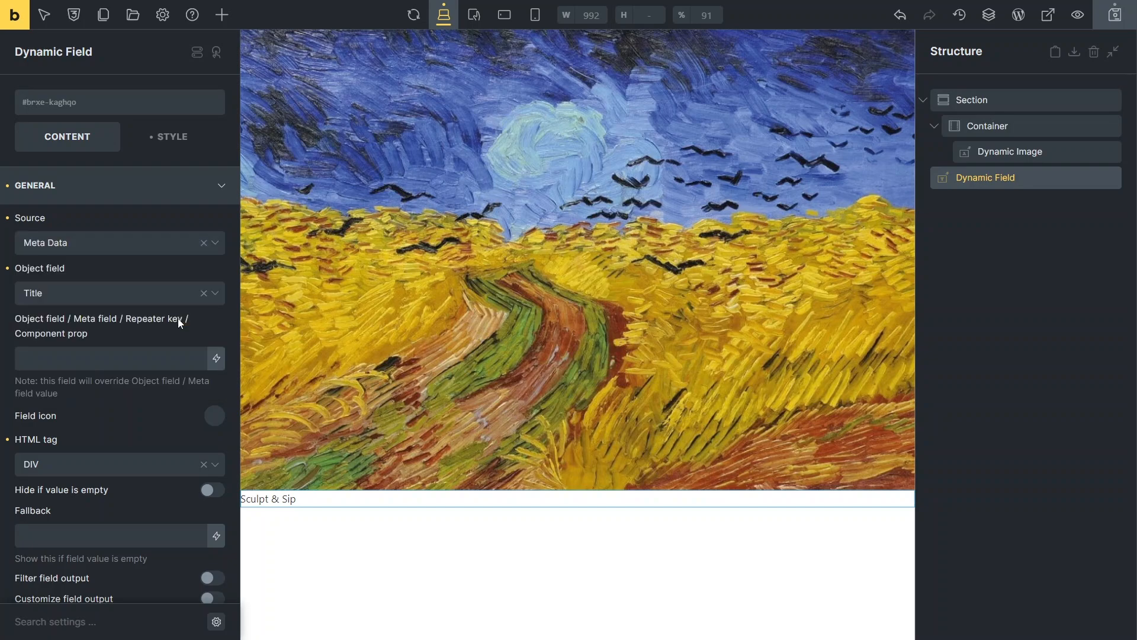
click(215, 294)
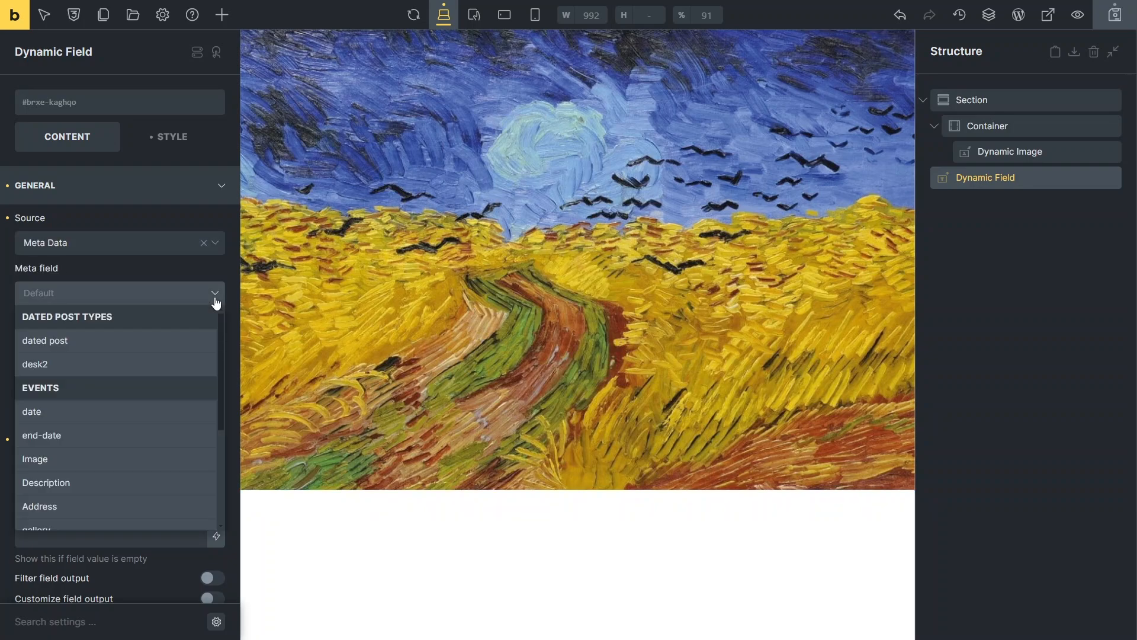
click(66, 411)
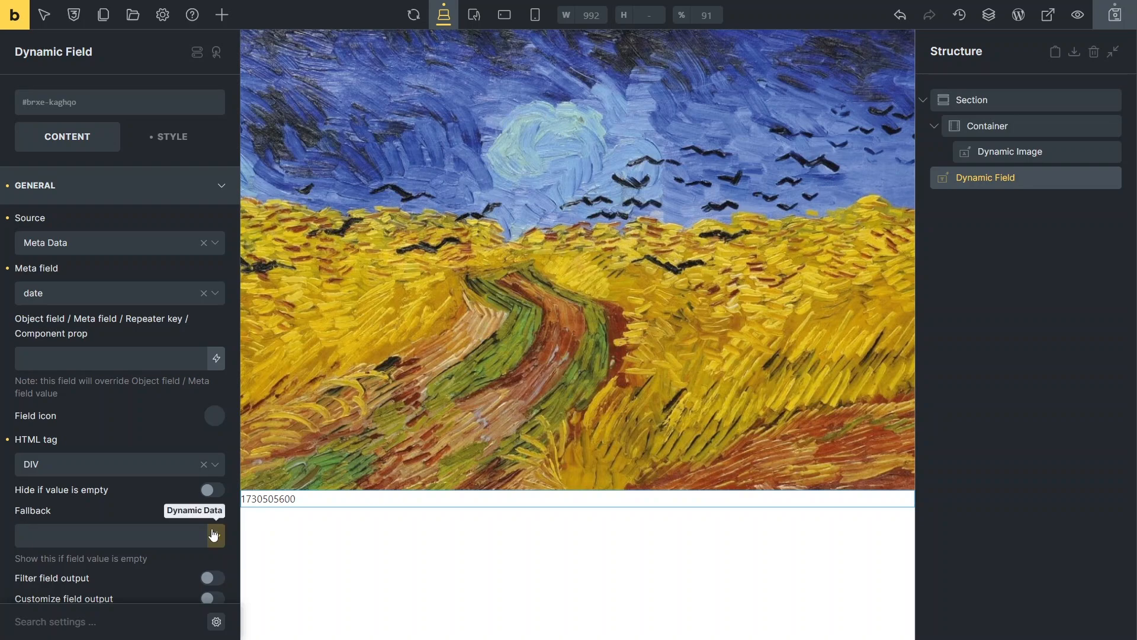
Step: Enable filtering of the date field's output and apply the Format date callback
click(214, 579)
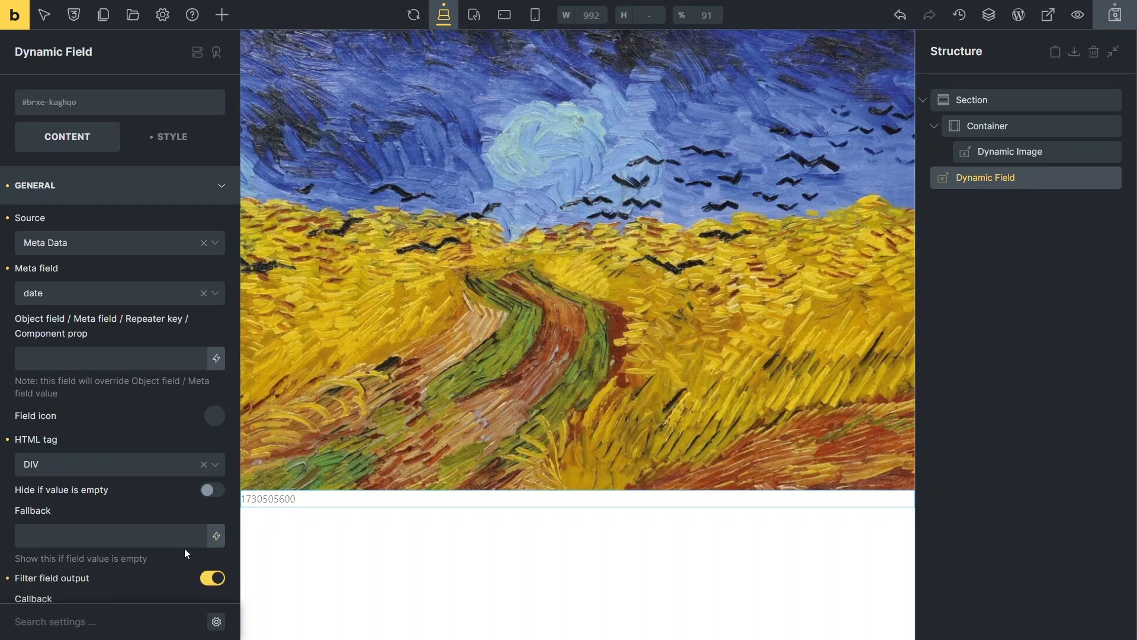
scroll(181, 545, down, 3)
click(163, 496)
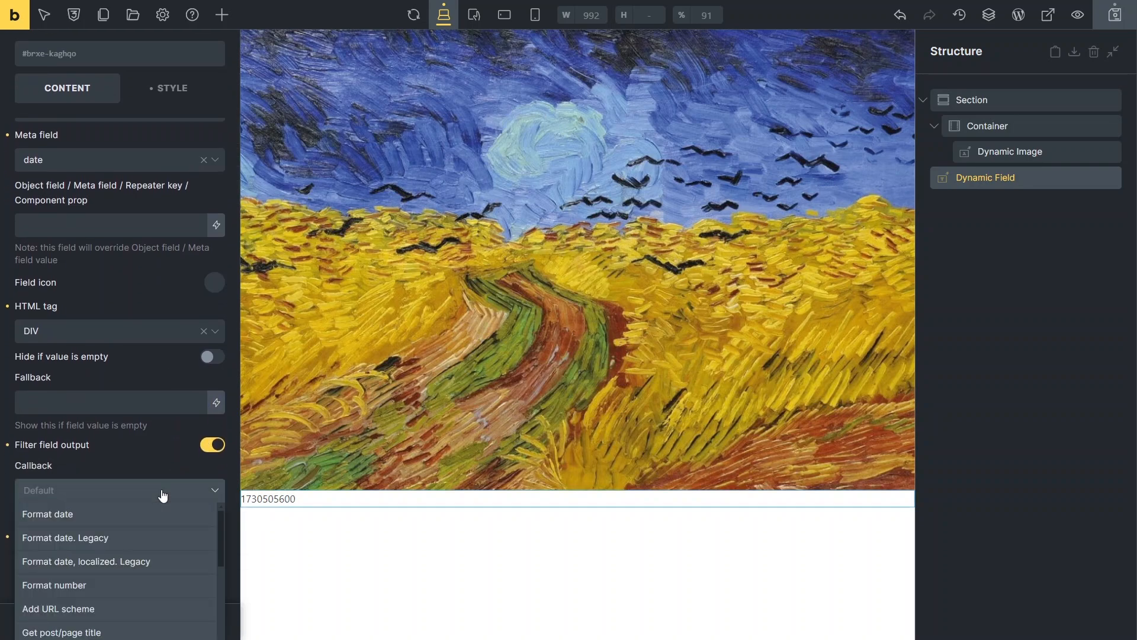
click(69, 516)
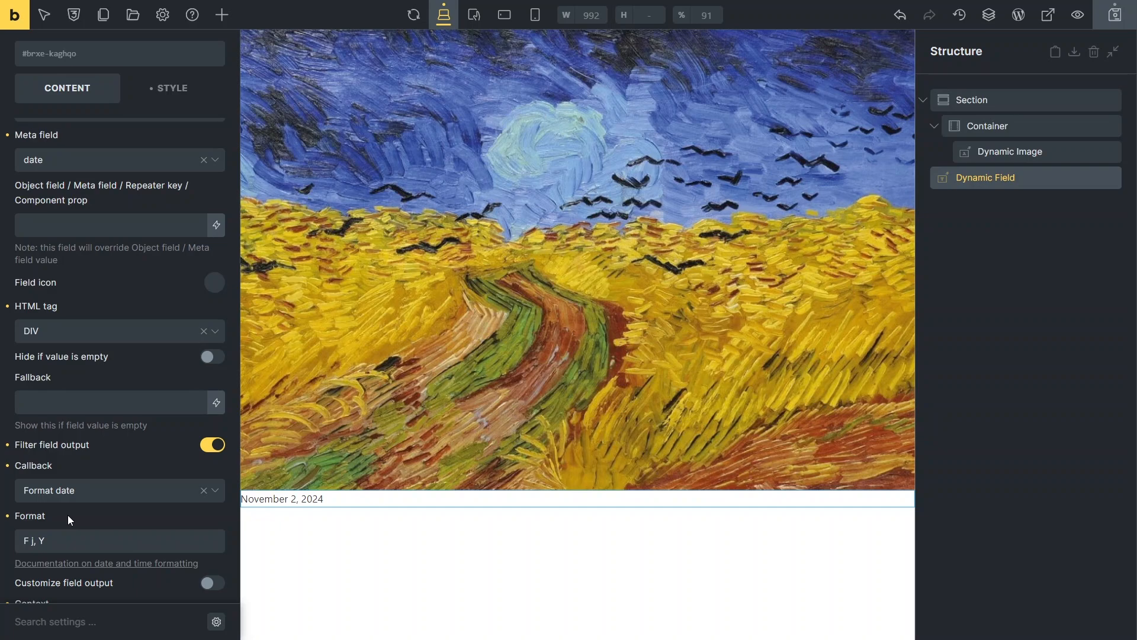
Step: Duplicate the date Dynamic Field and set the date format of the first one to M
right_click(992, 181)
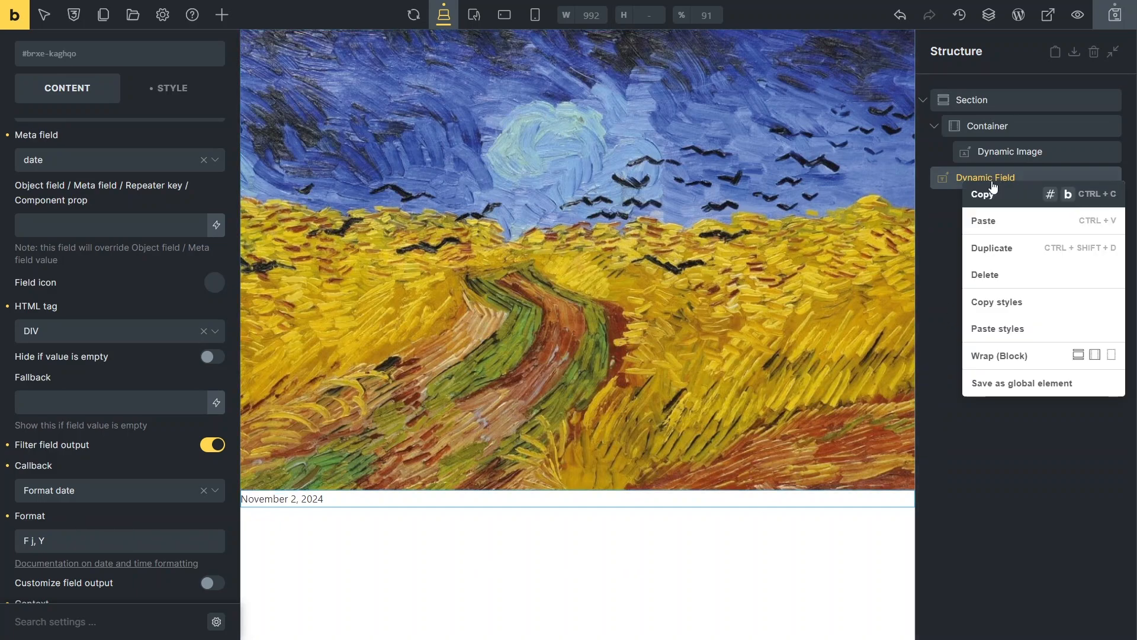
click(995, 249)
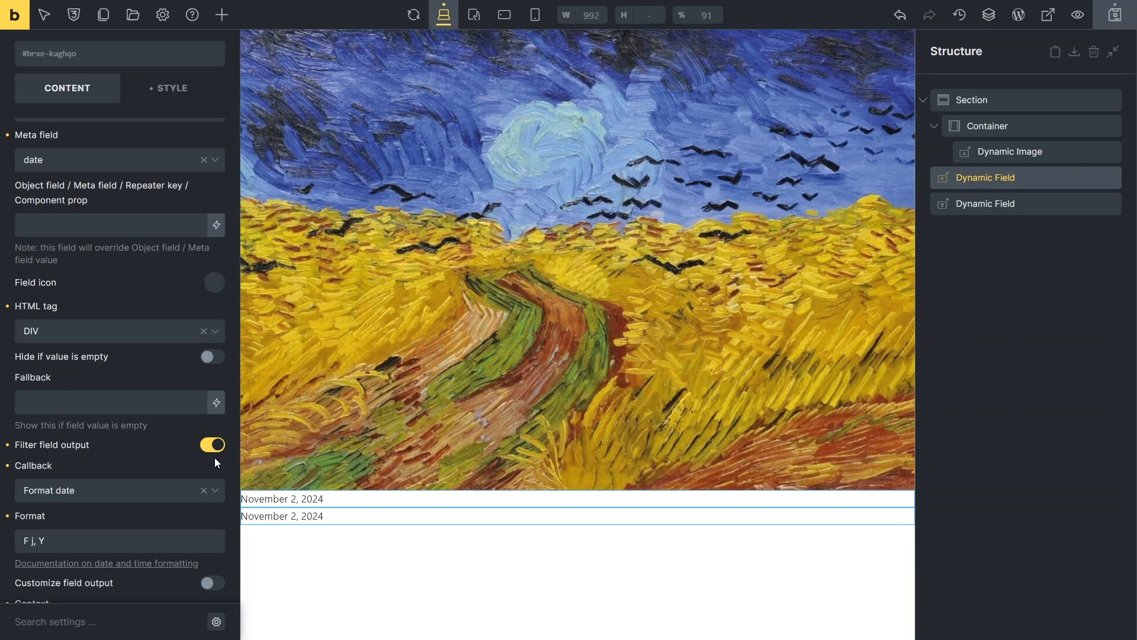
click(79, 541)
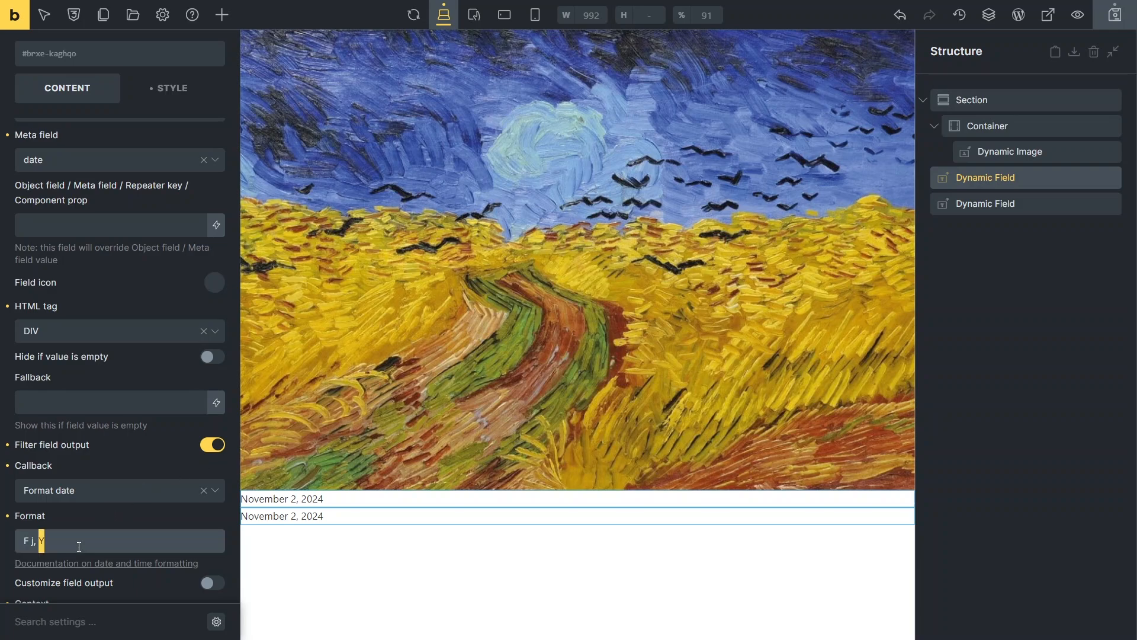
key(ctrl+a)
text(M)
Step: Set the date format of the second Dynamic Field to jS
click(999, 203)
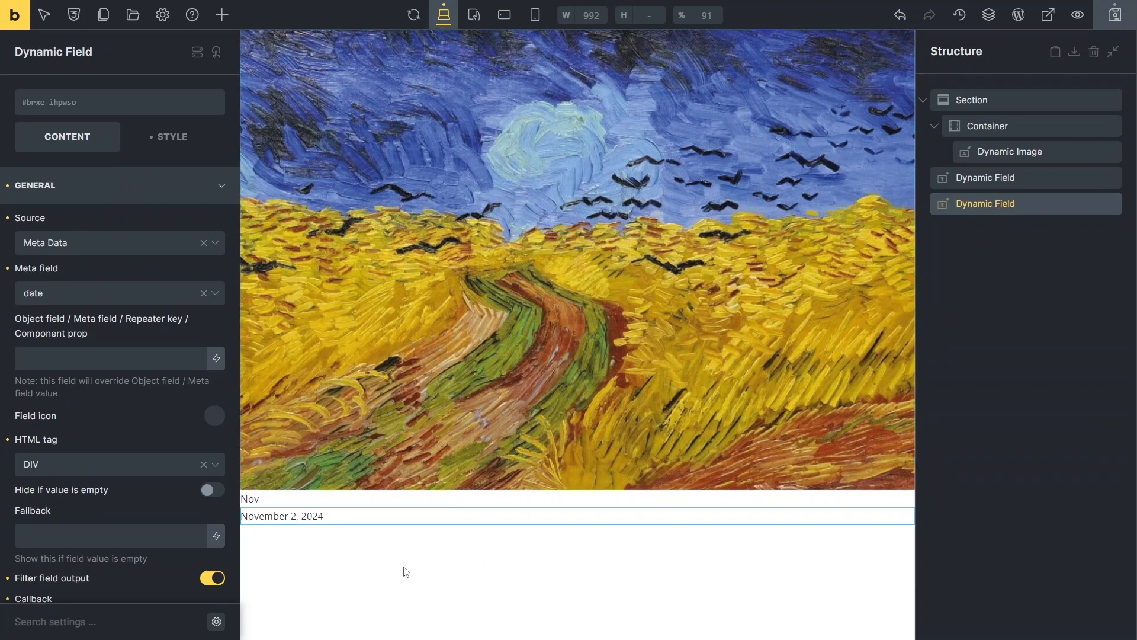
scroll(168, 564, down, 3)
click(169, 556)
key(ctrl+a)
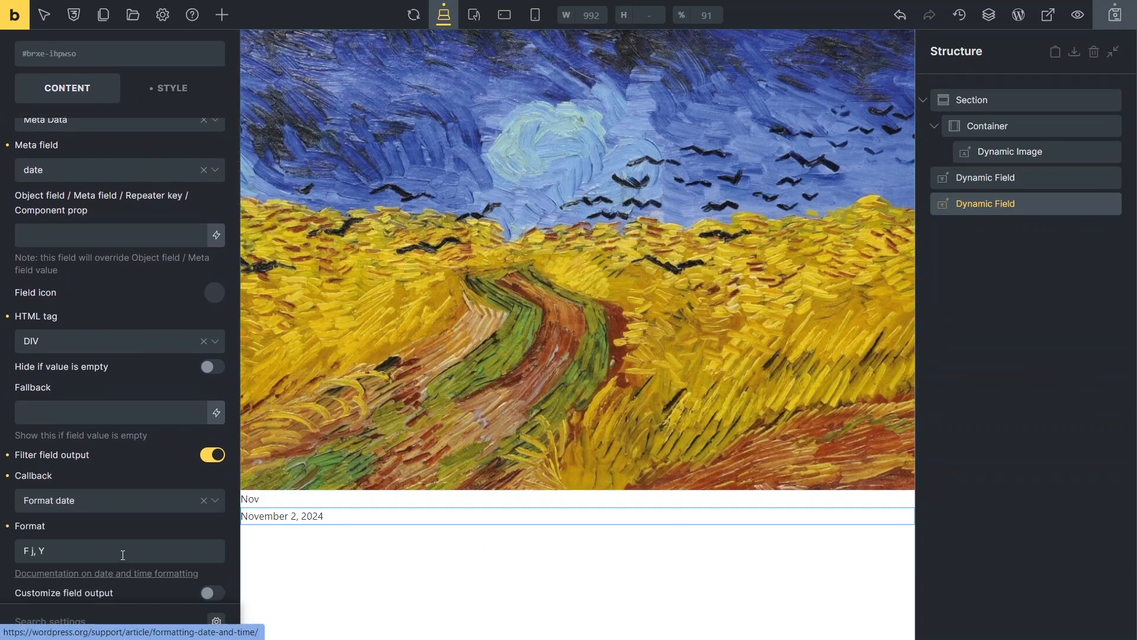
text(jS)
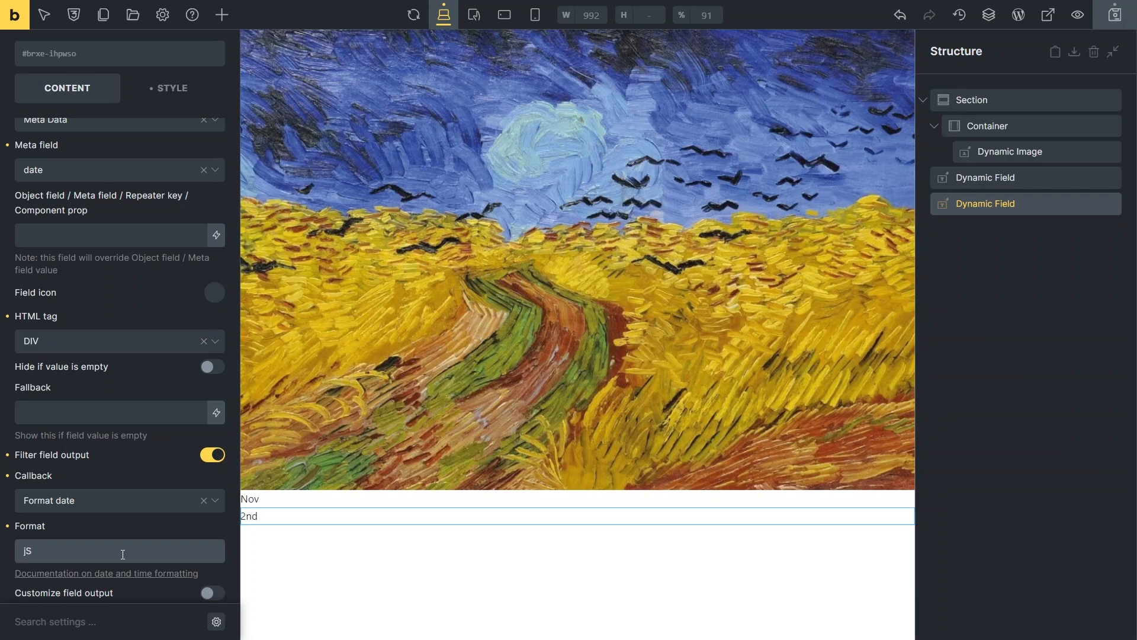
Step: Add a third Dynamic Field below the two date fields and open its settings, keeping Title as the object field
click(222, 14)
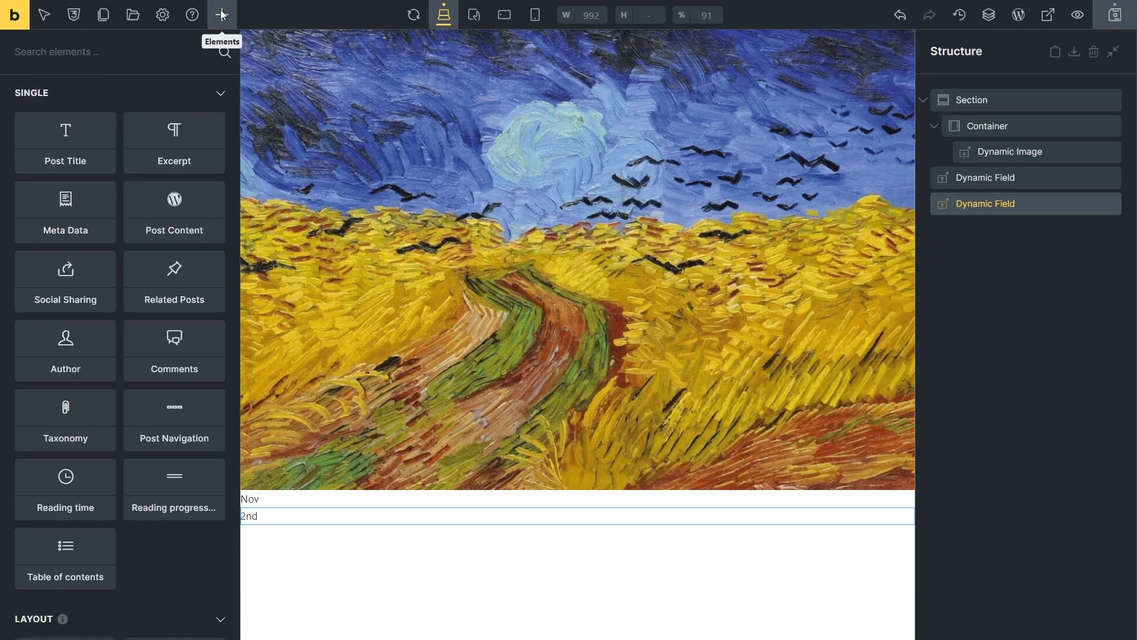
text(dynamic )
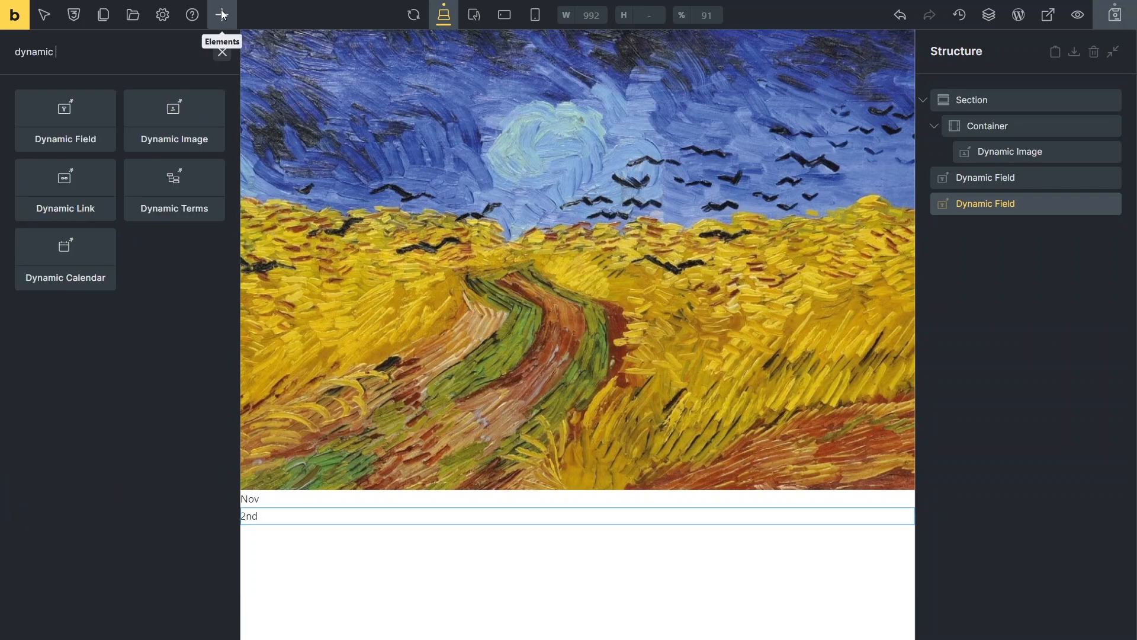
text(f)
mouse_move(101, 107)
mouse_down()
mouse_move(170, 128)
mouse_move(905, 210)
mouse_move(940, 225)
mouse_up()
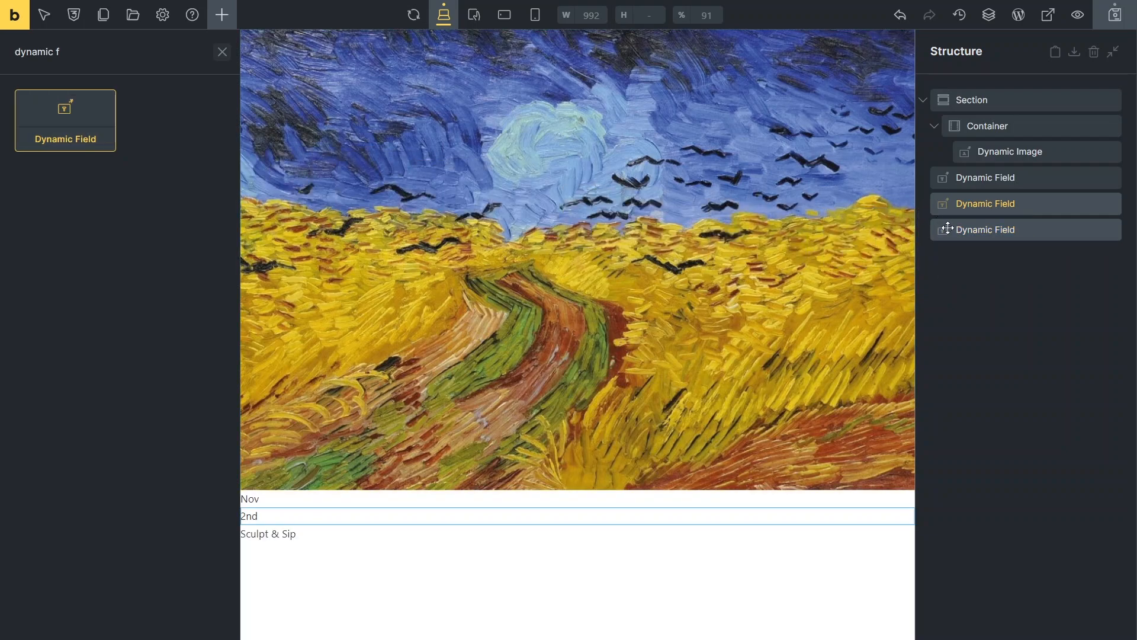
click(948, 229)
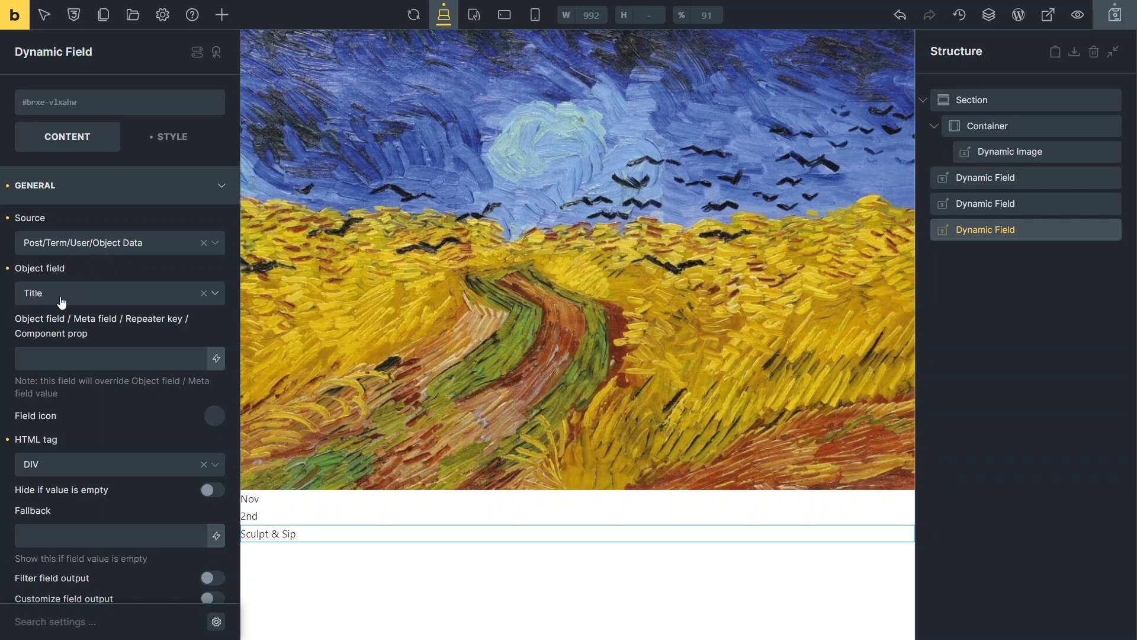
Step: Add a fourth Dynamic Field below the title and set its source to Meta Data with the Description meta field
click(224, 15)
text(dynamic f)
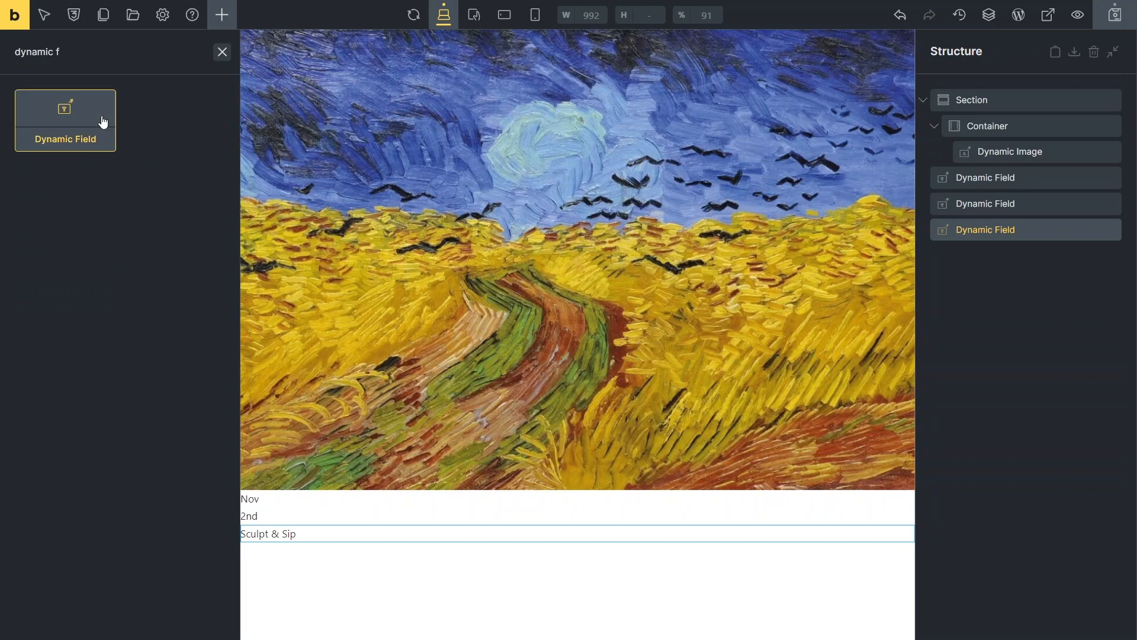
mouse_move(102, 122)
mouse_down()
mouse_move(923, 273)
mouse_move(950, 240)
mouse_move(958, 247)
mouse_up()
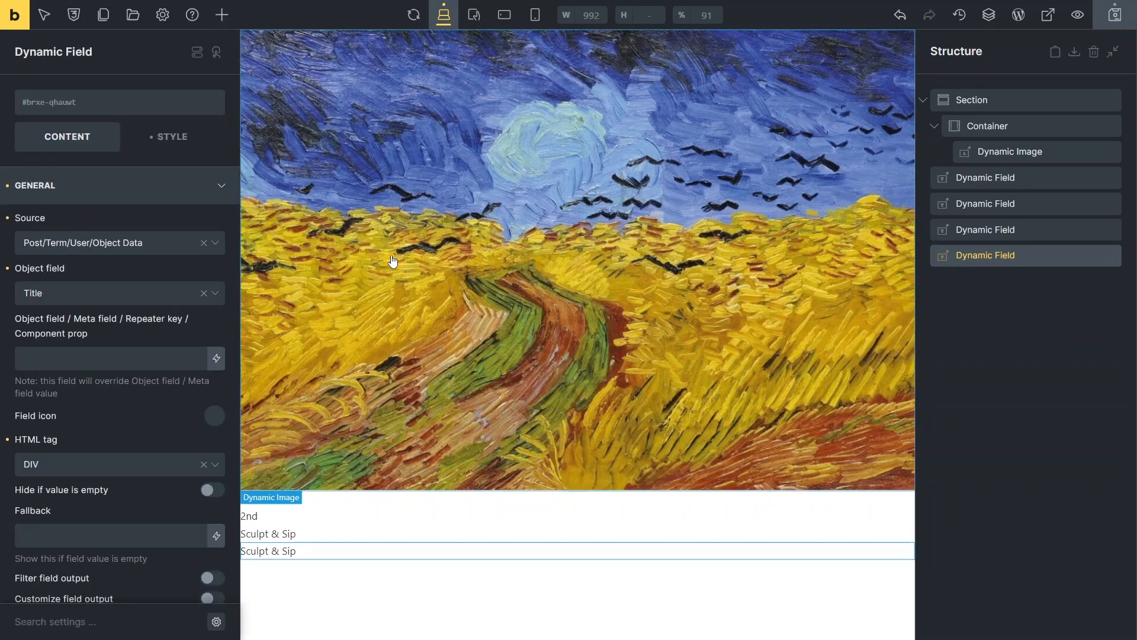
click(217, 244)
click(159, 312)
click(212, 296)
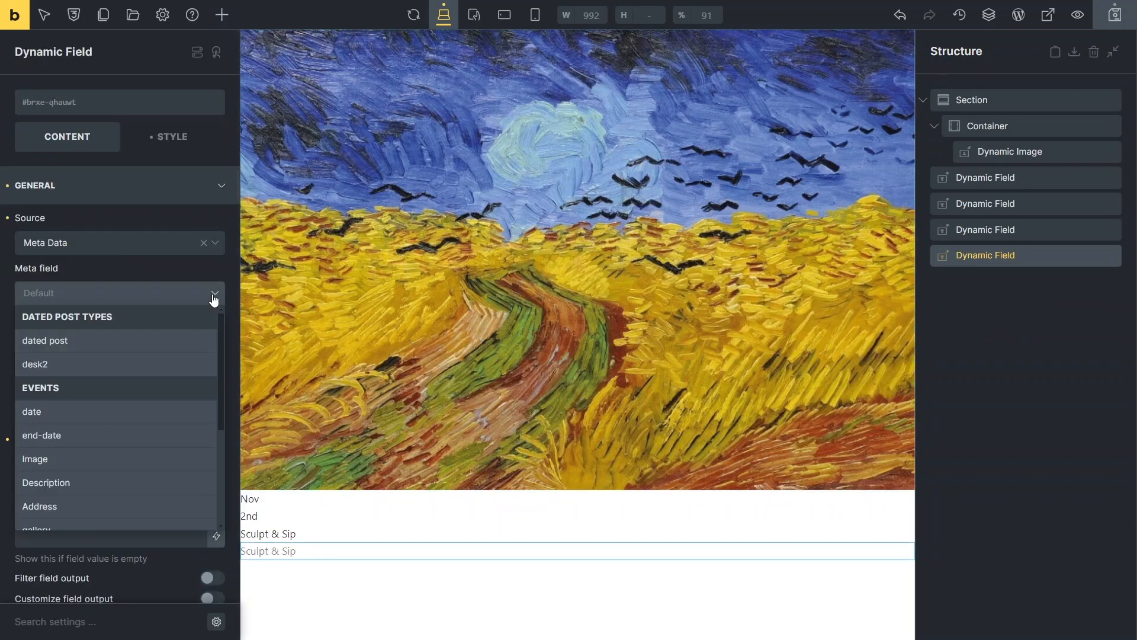
click(135, 483)
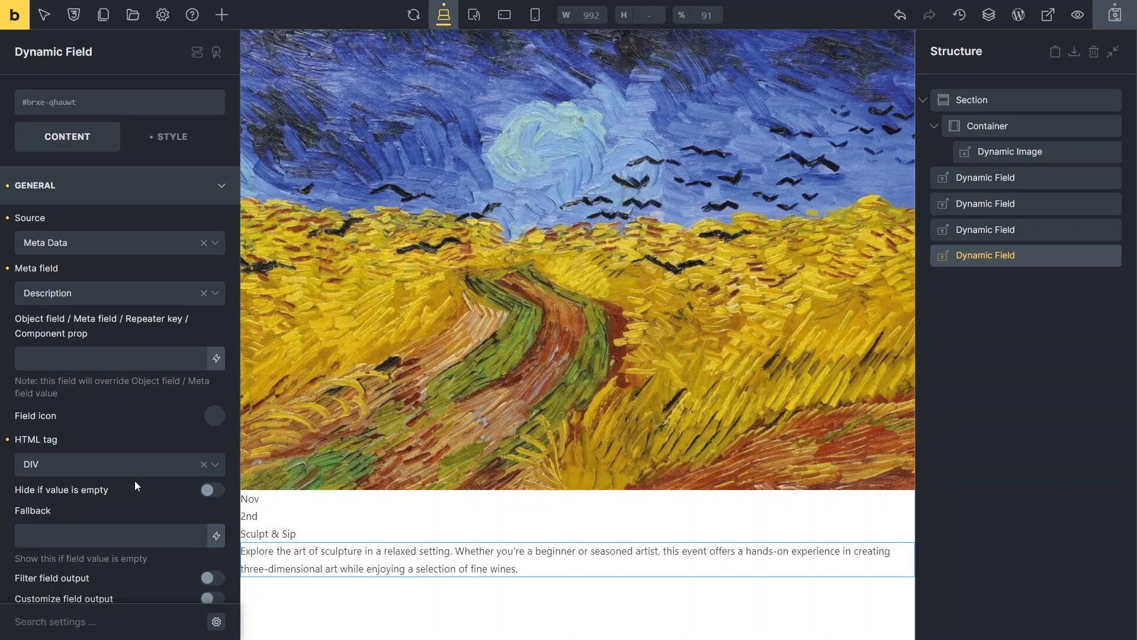
Step: Add a Dynamic Link below the description field and set its source to Review platform URL
click(222, 15)
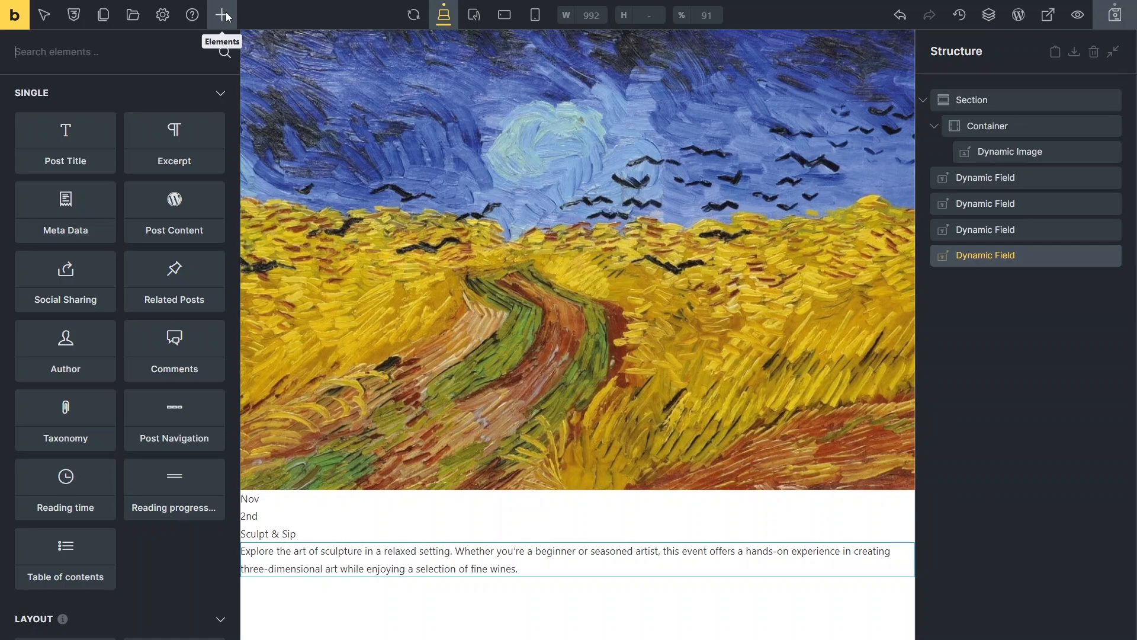
text(dynamic lin)
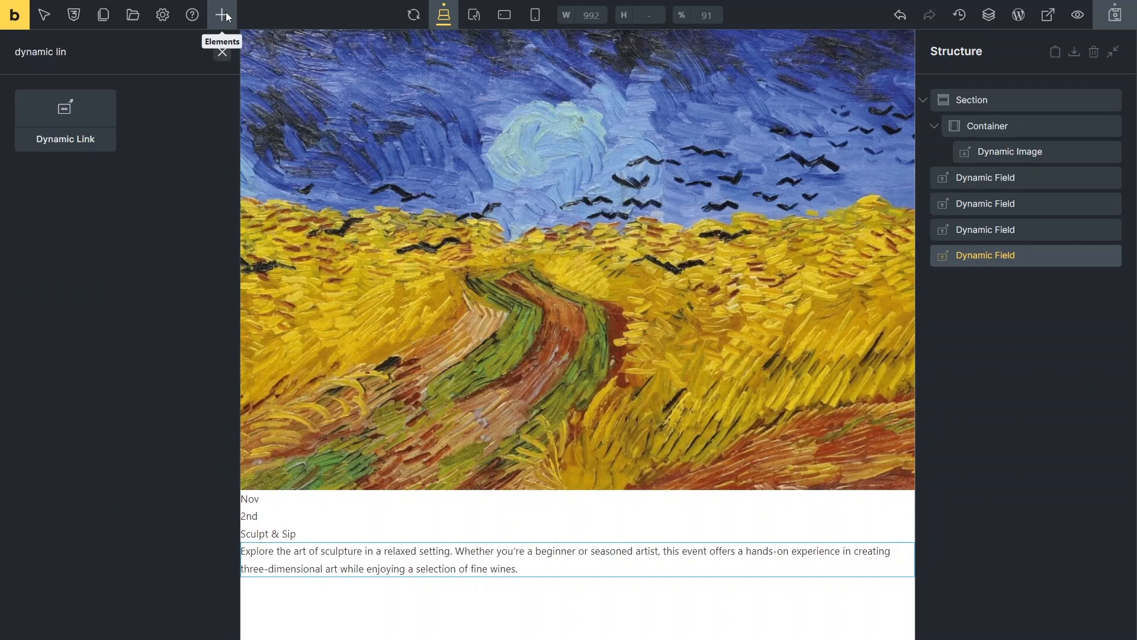
drag(64, 110, 959, 281)
click(224, 185)
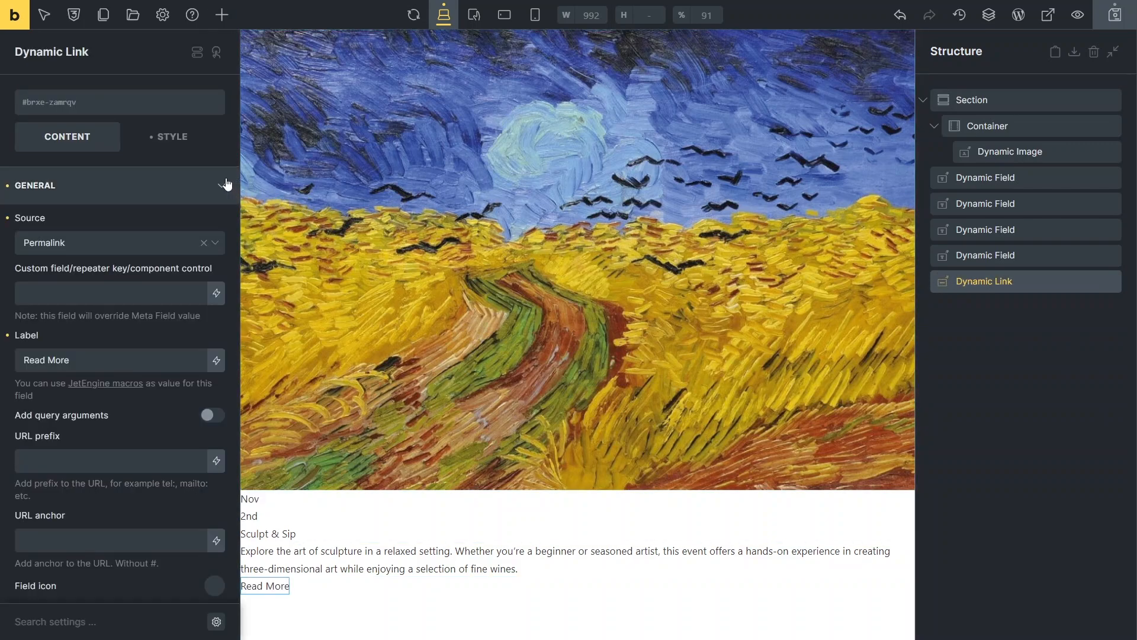
click(219, 244)
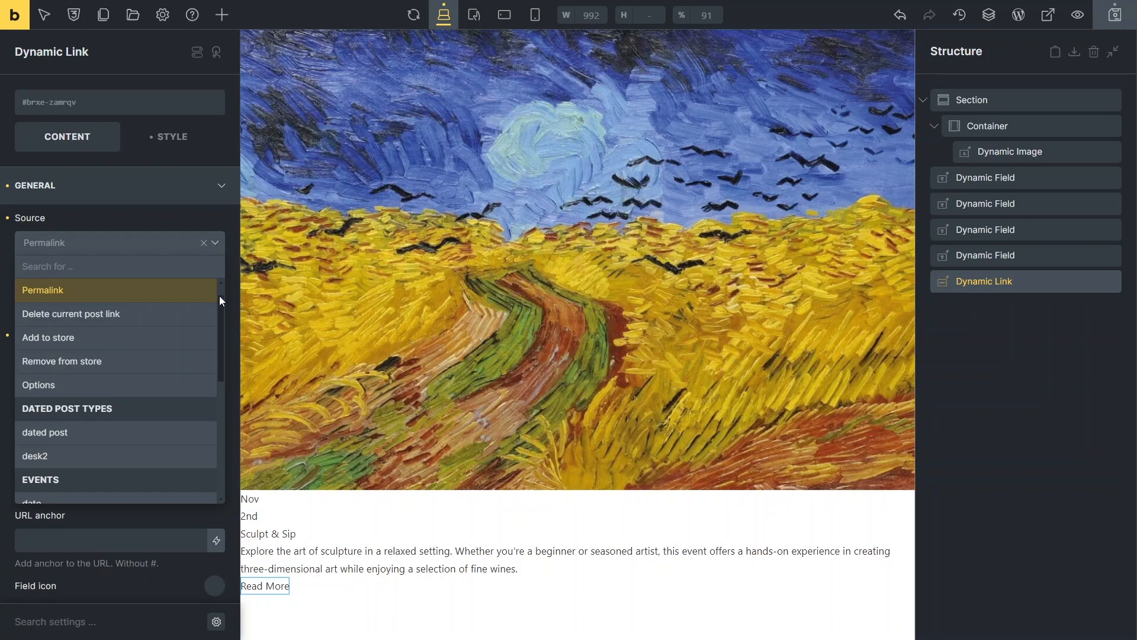
drag(219, 296, 218, 402)
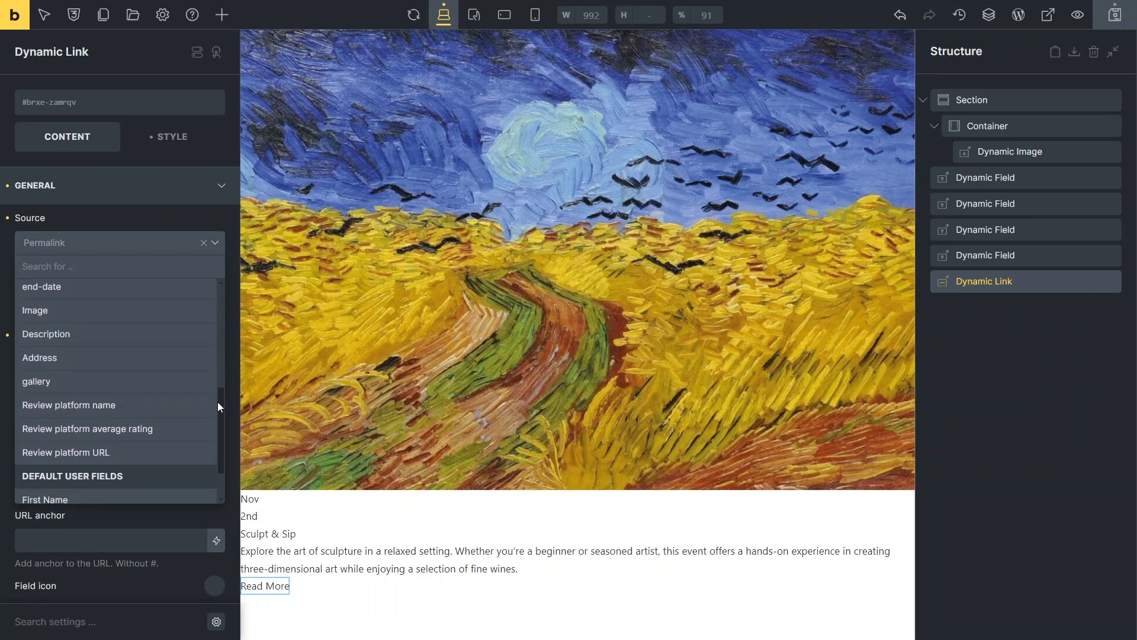
click(122, 452)
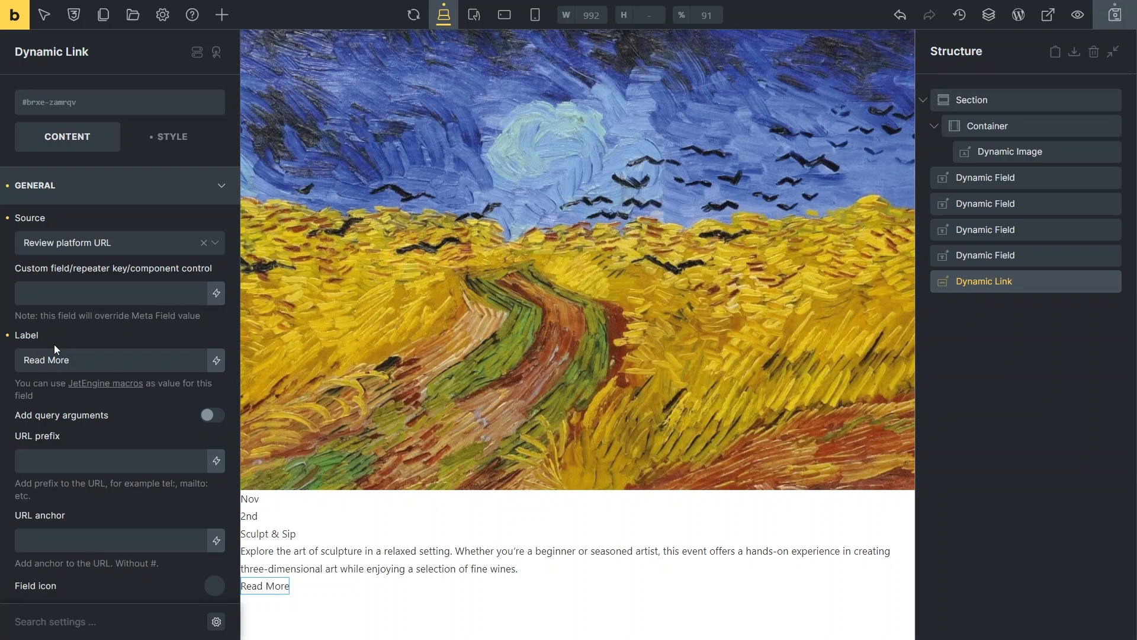
Step: Set the link label to "Rating on {je_events_review_platform_name}:", inserting the Review platform name as dynamic data
click(217, 360)
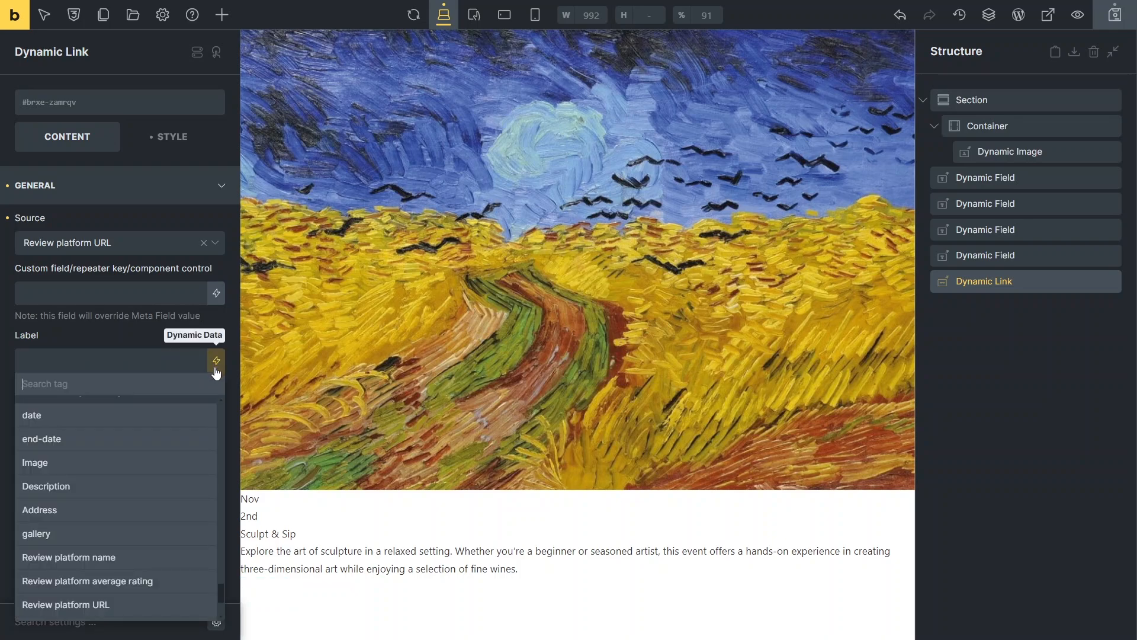
click(175, 553)
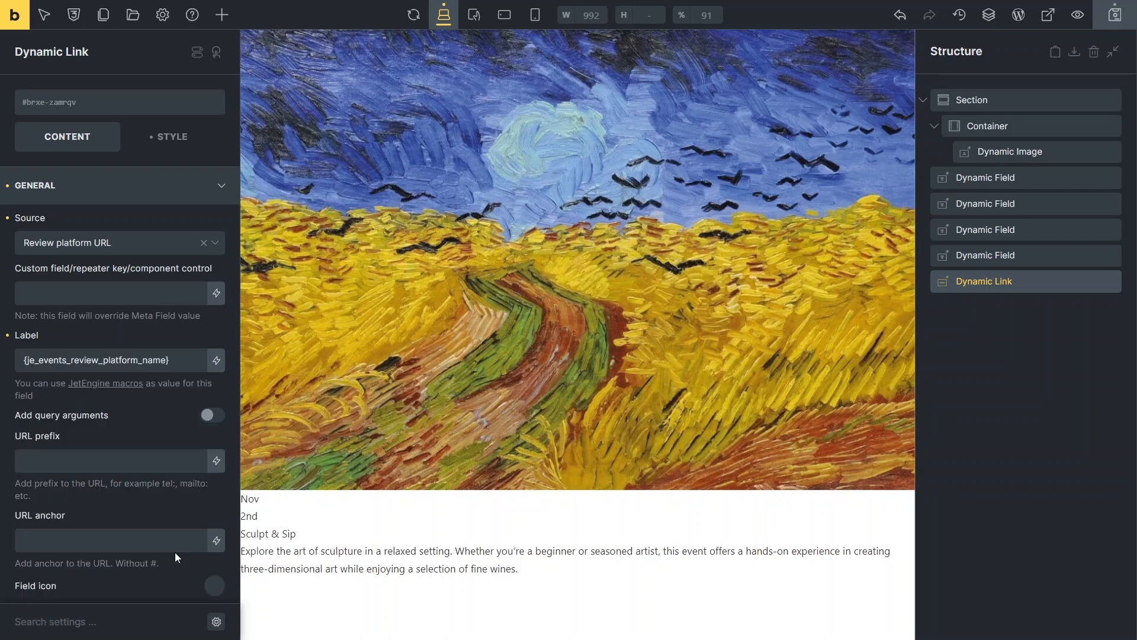
click(24, 362)
text(Rating on)
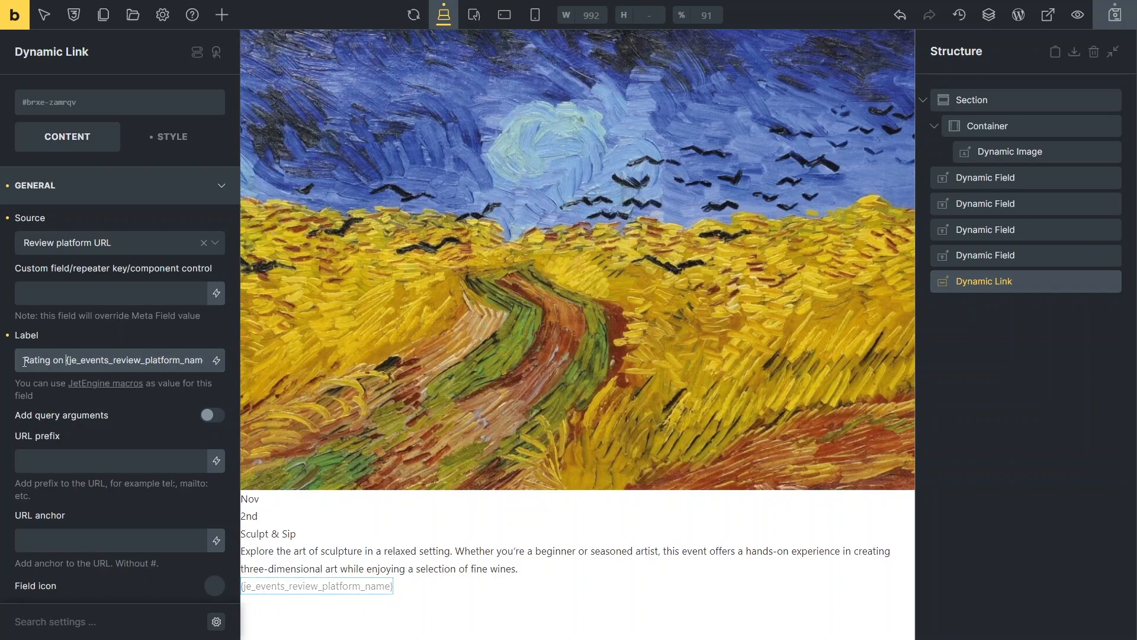
key(End)
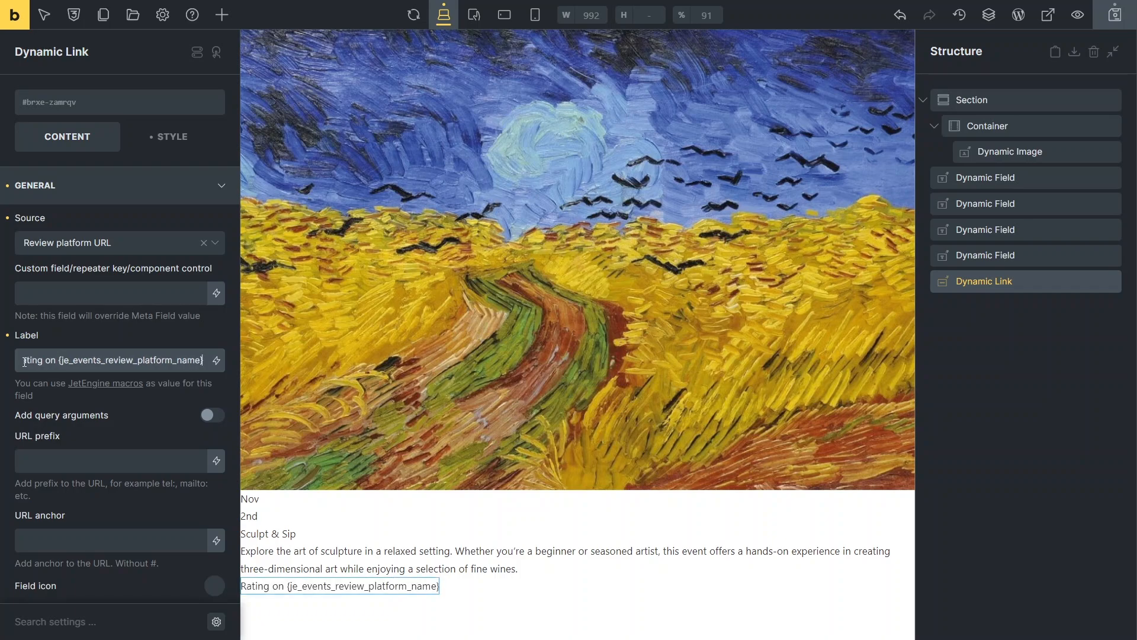
text(:)
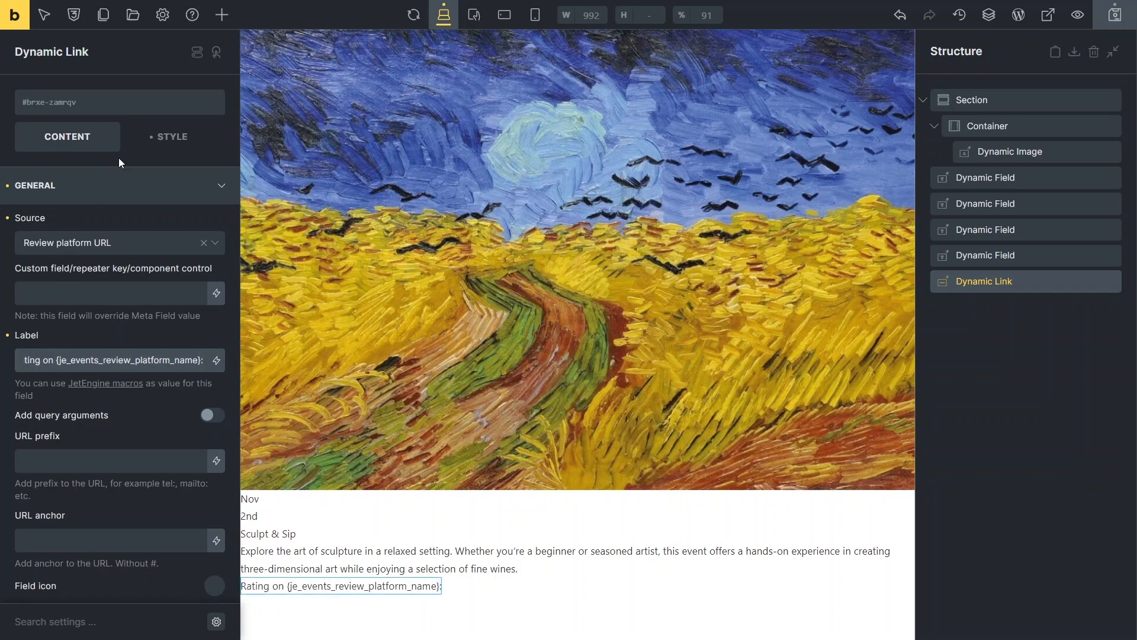
Step: Add a Dynamic Field below the Dynamic Link and have it show the Review platform average rating from Meta Data
click(223, 18)
text(dynamic fi)
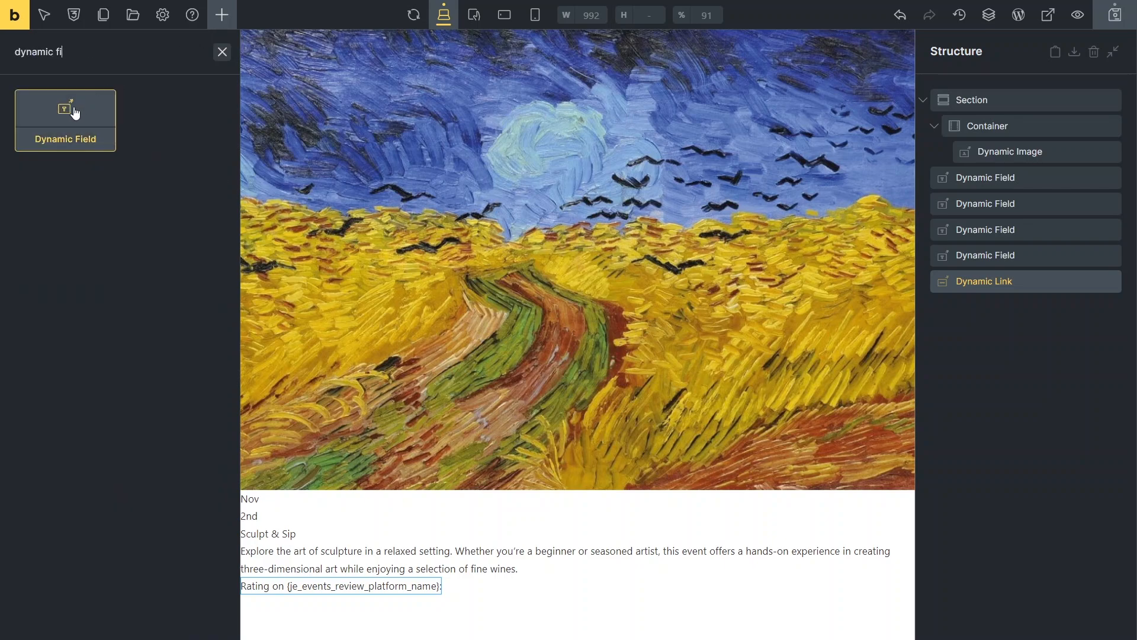
drag(71, 109, 948, 301)
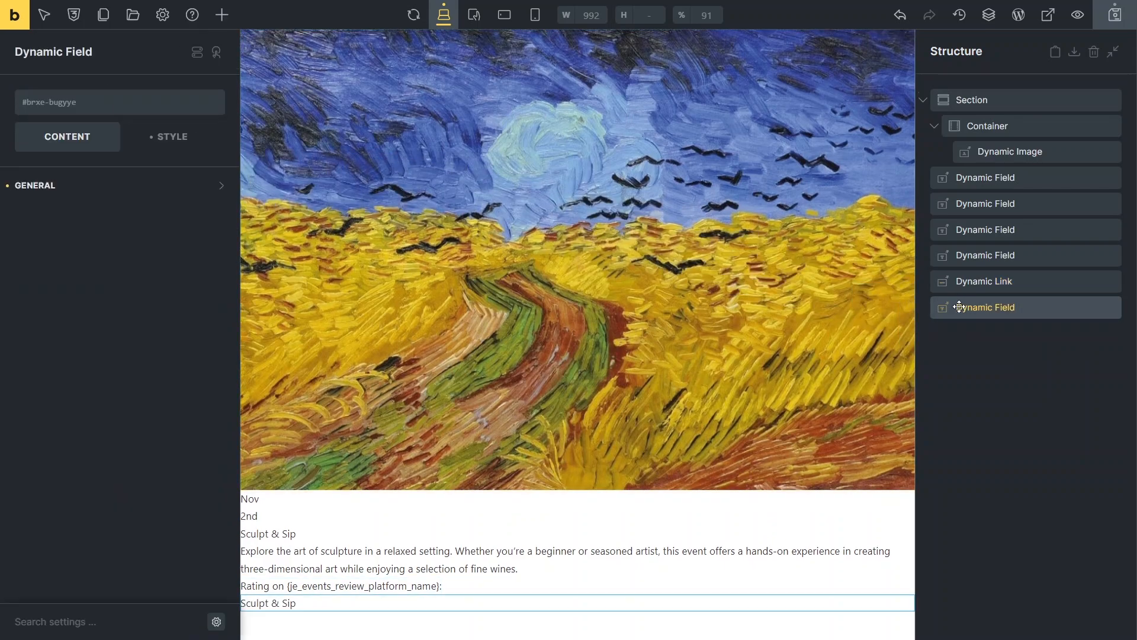
click(208, 196)
click(216, 247)
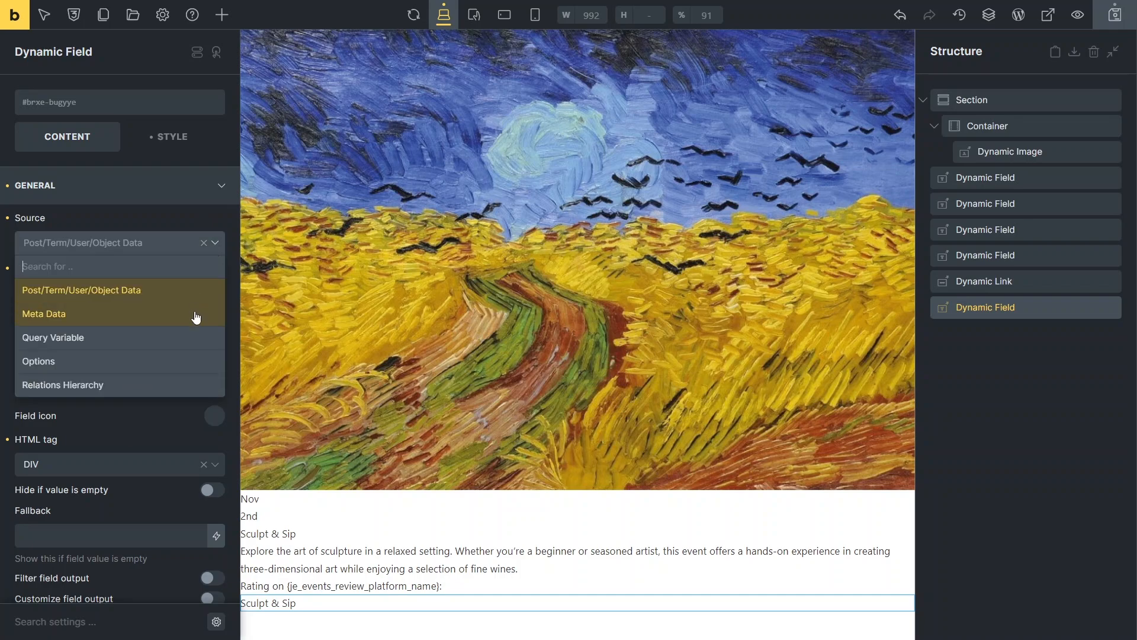
click(195, 317)
click(216, 299)
scroll(219, 354, down, 1)
scroll(218, 360, down, 2)
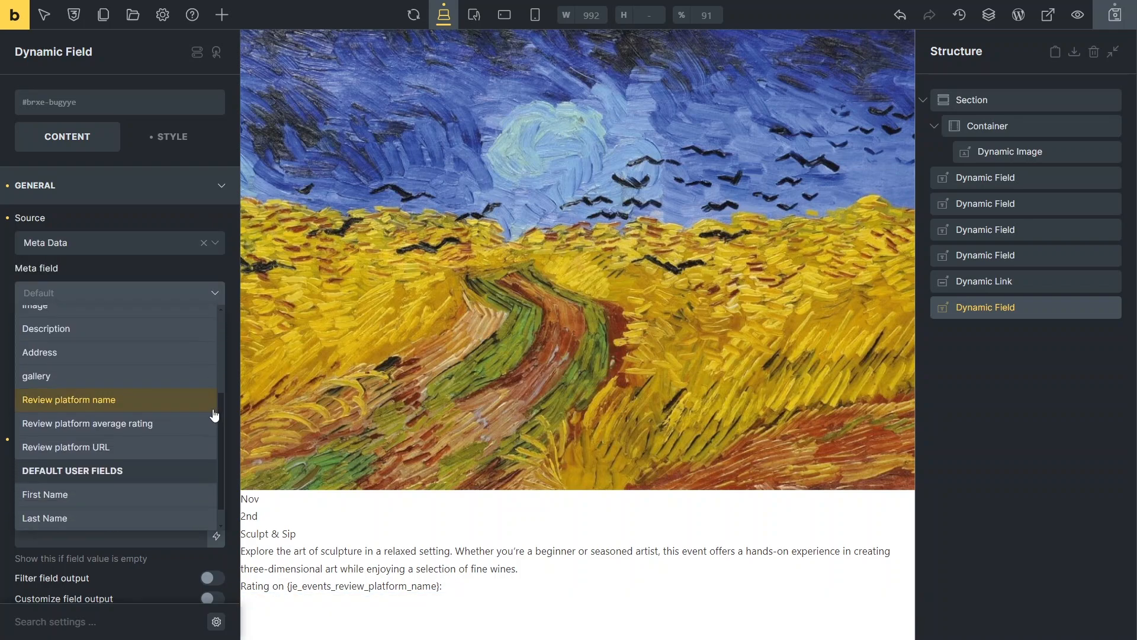
click(177, 423)
Step: Customize the rating field's output with the field format "%s out of 5.0"
scroll(177, 425, down, 2)
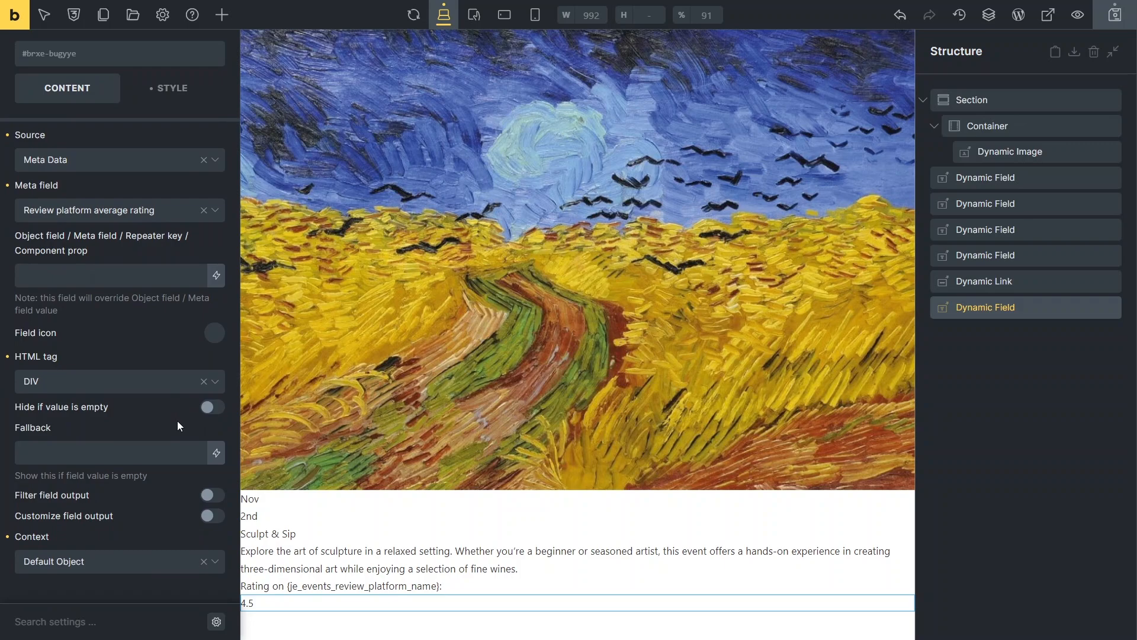
click(215, 516)
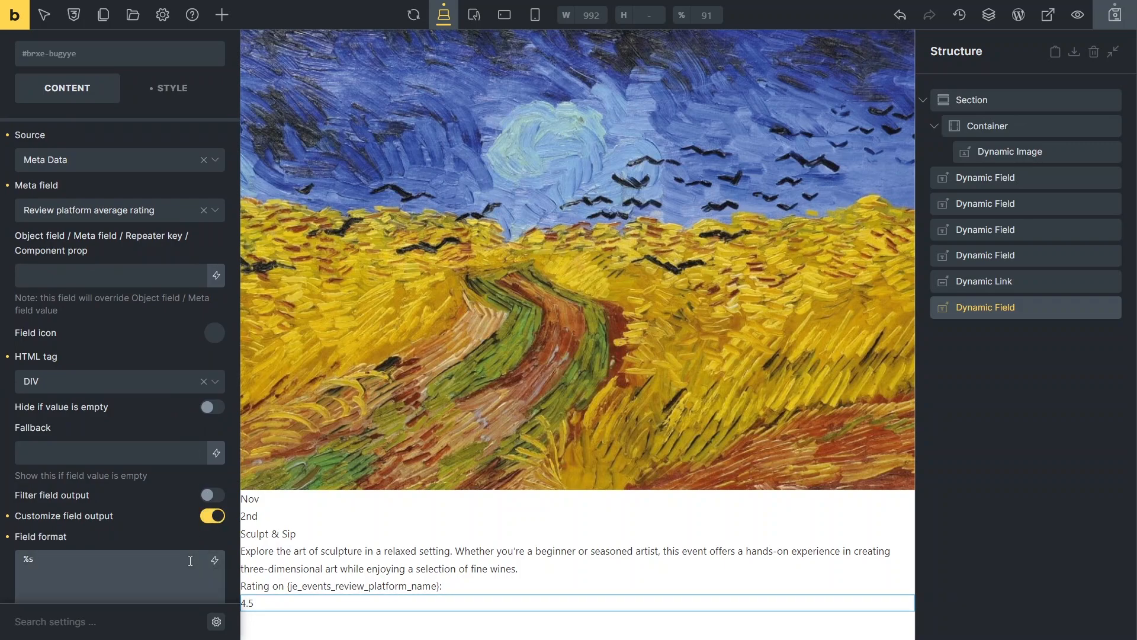
text(out of 5.0)
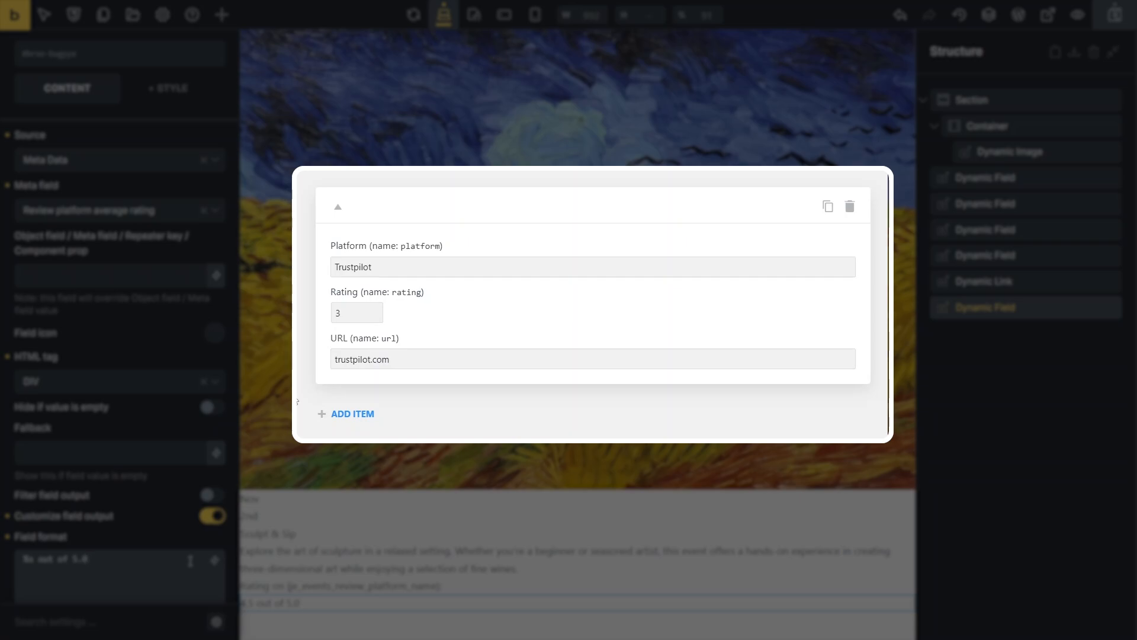
click(323, 416)
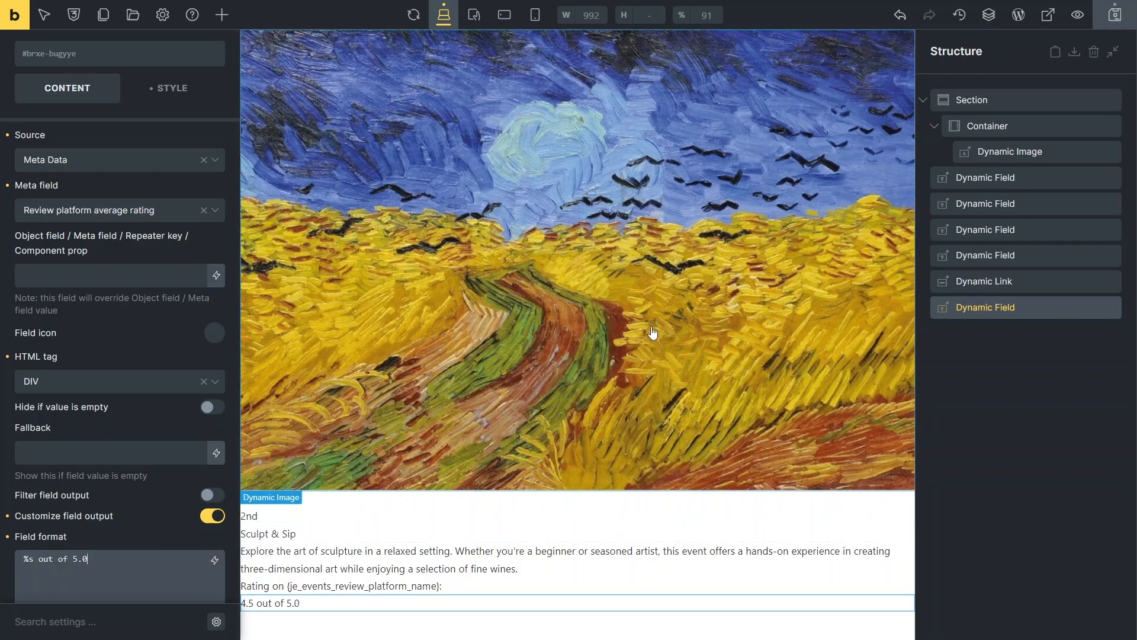
Step: Save the template and preview the whole listing item down to the rating
click(1115, 19)
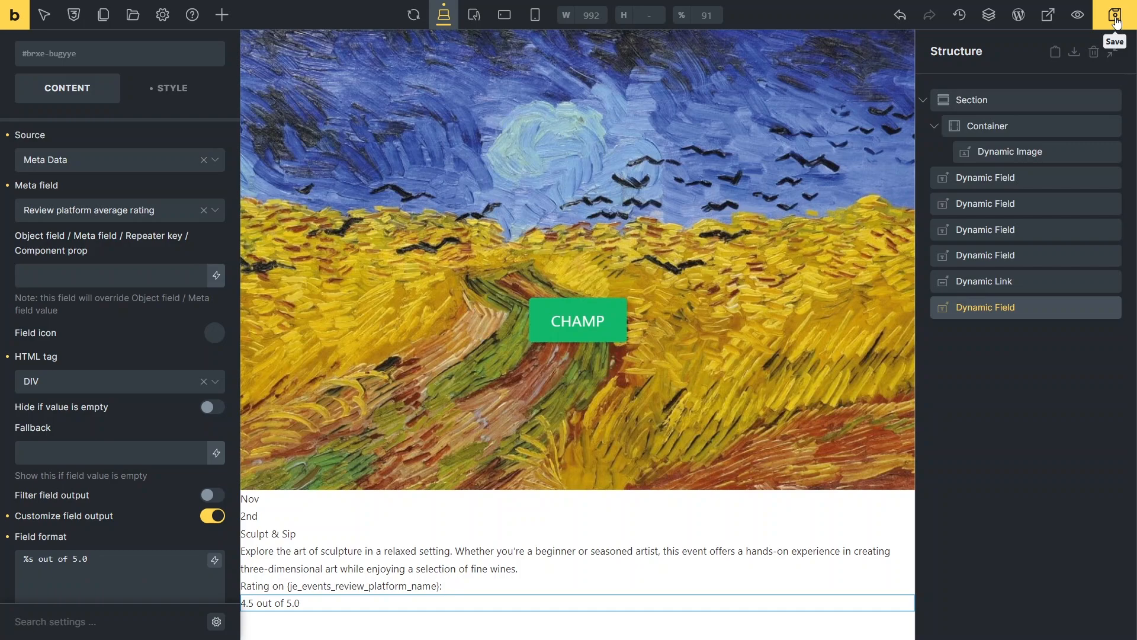
click(1078, 16)
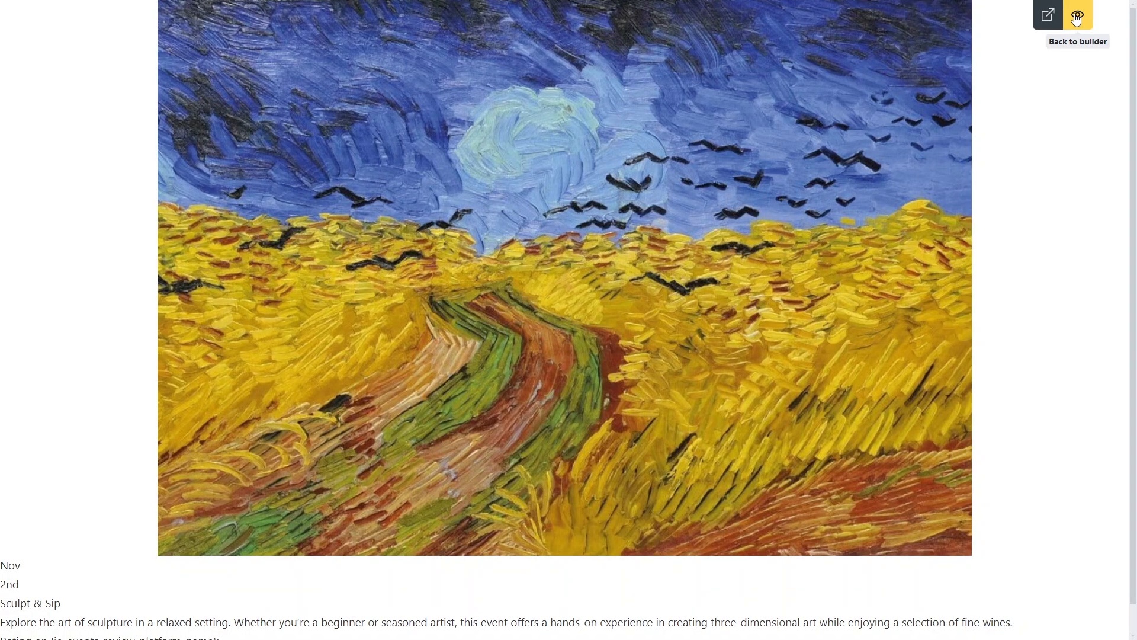
scroll(1032, 211, down, 1)
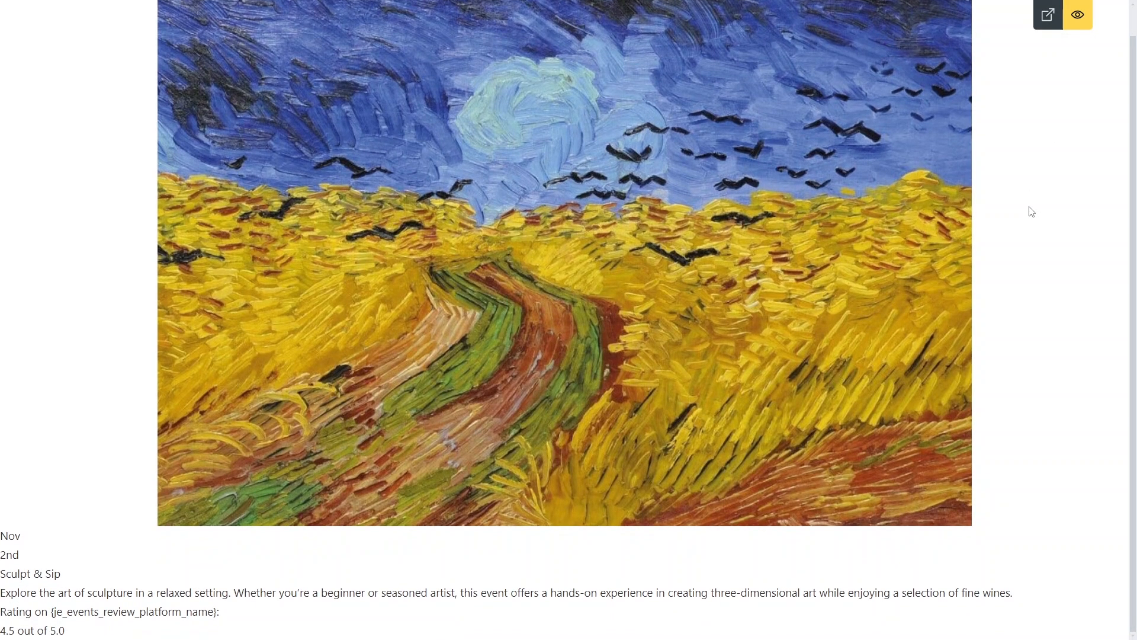
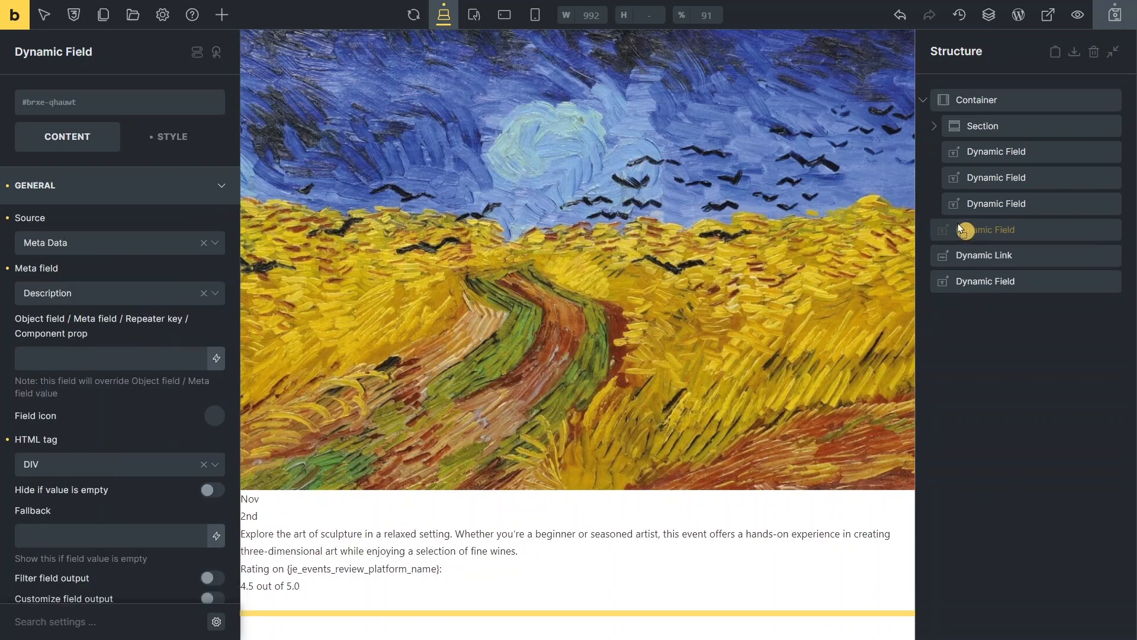
Step: Nest the remaining description field, link and rating field inside the Container, and set the Container's width to 400
drag(959, 281, 976, 279)
click(980, 100)
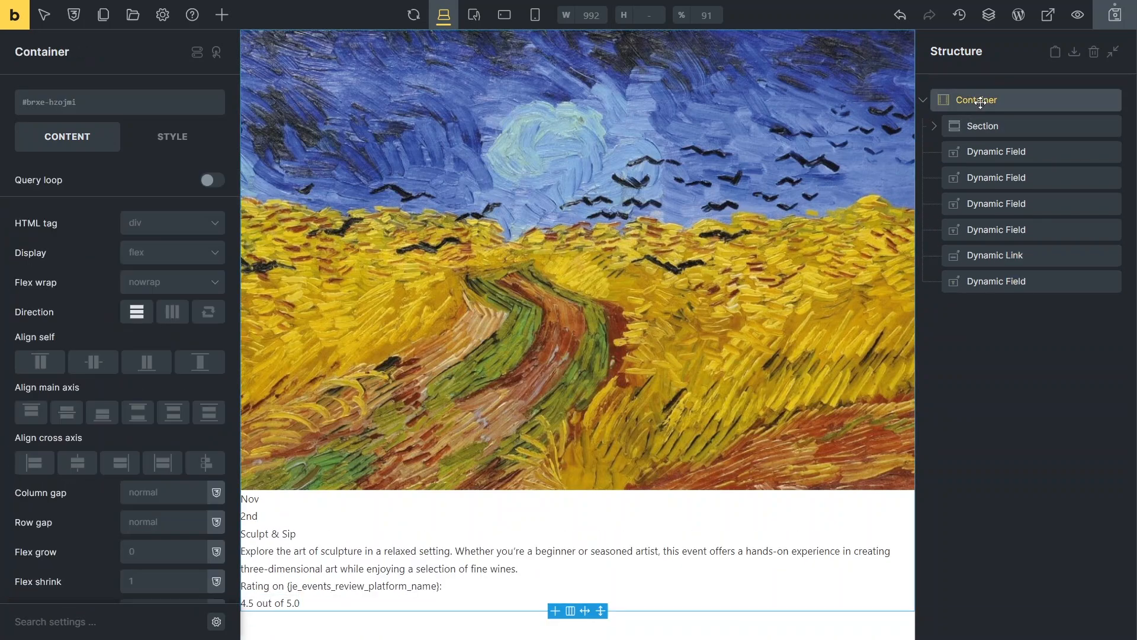
click(163, 142)
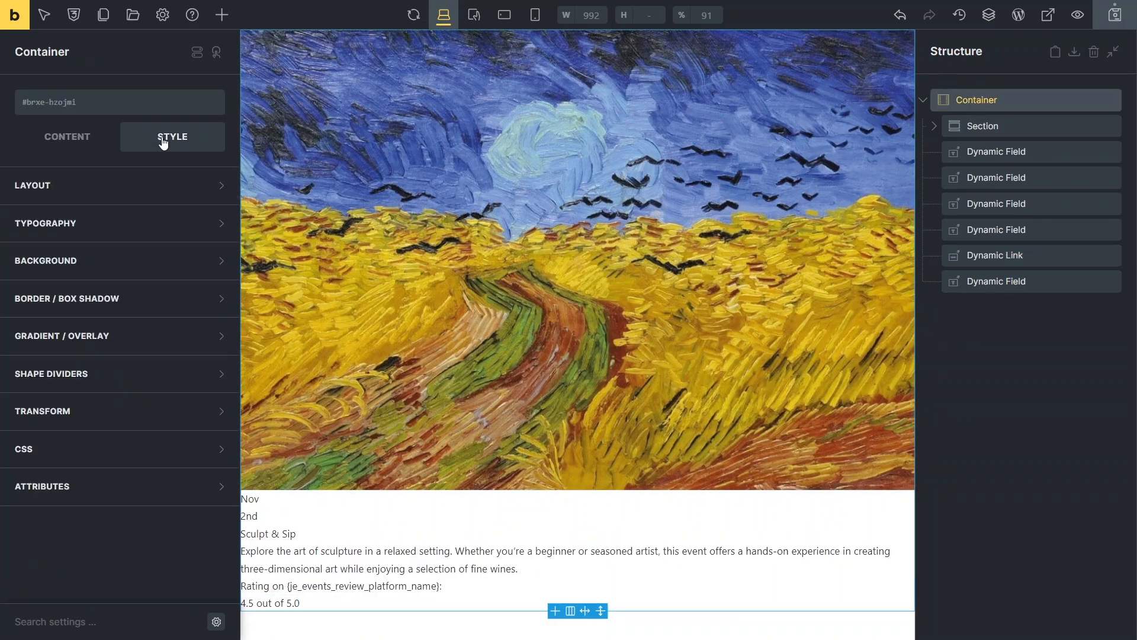
click(213, 193)
click(195, 522)
text(400)
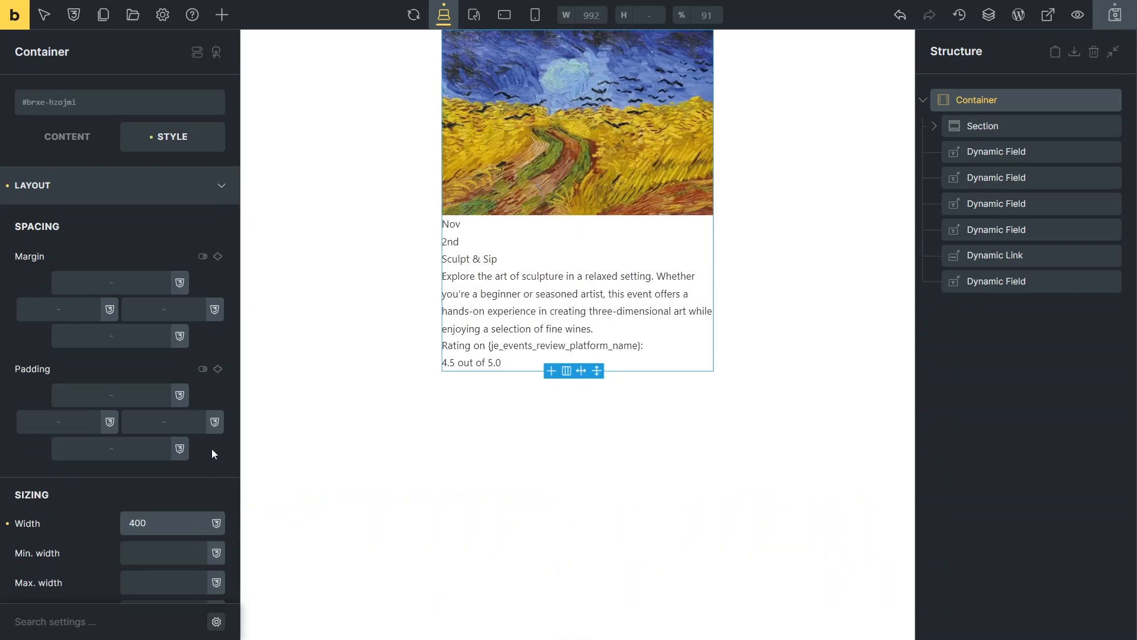
Step: Link all sides of the Container's padding and set it to 10
click(217, 368)
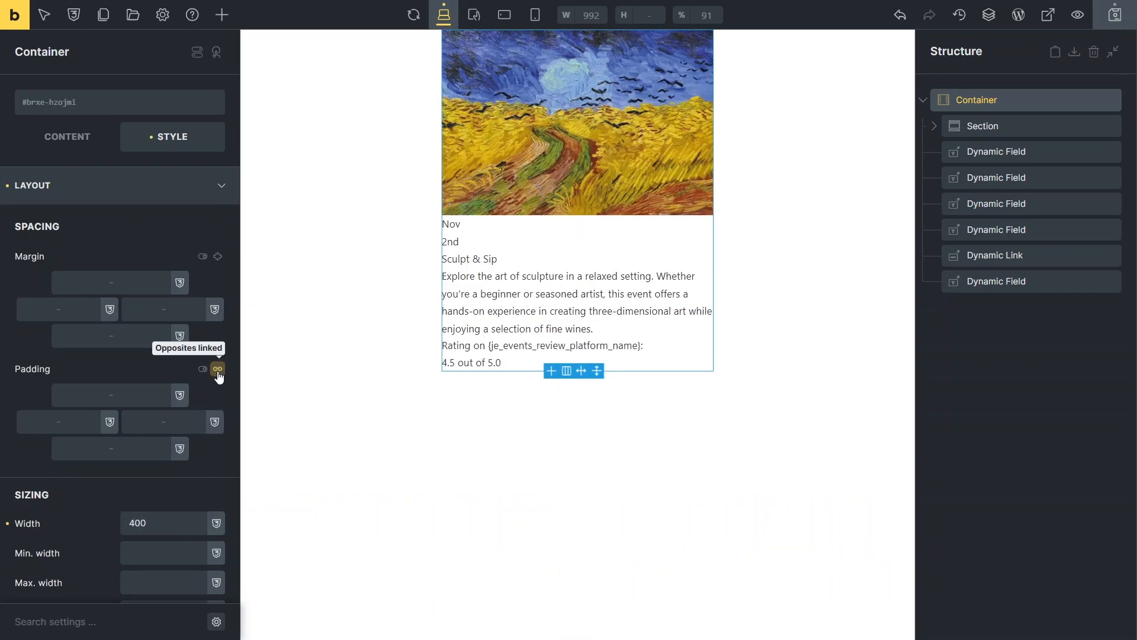
click(124, 395)
text(10)
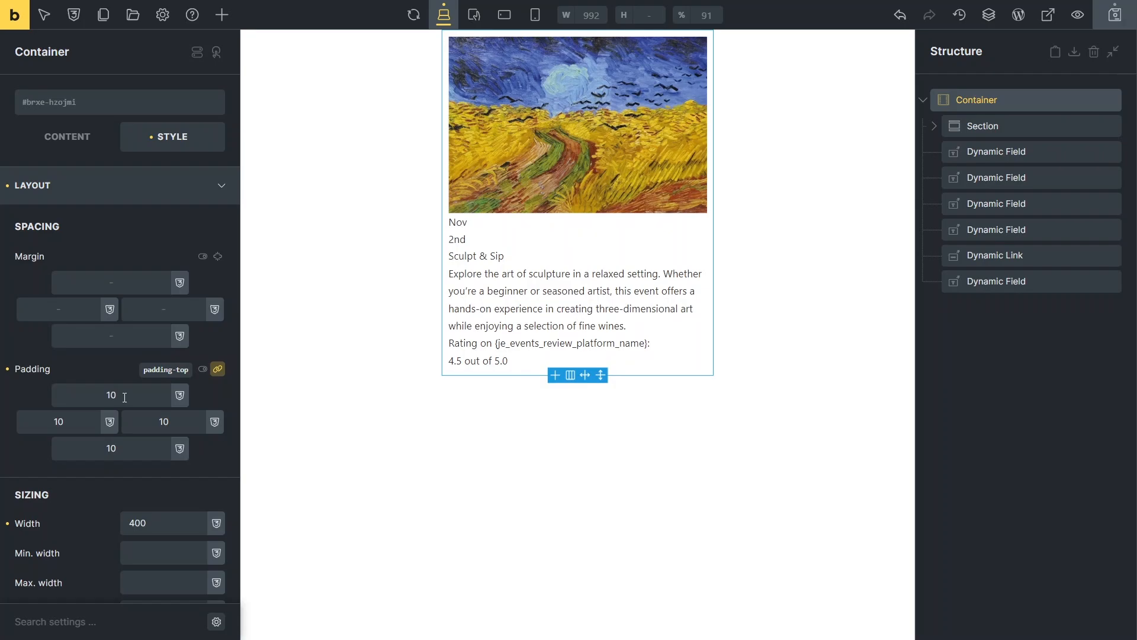
Step: Give the Container a light grey background color, #ededed, by lightening the grey preset
click(218, 186)
click(221, 265)
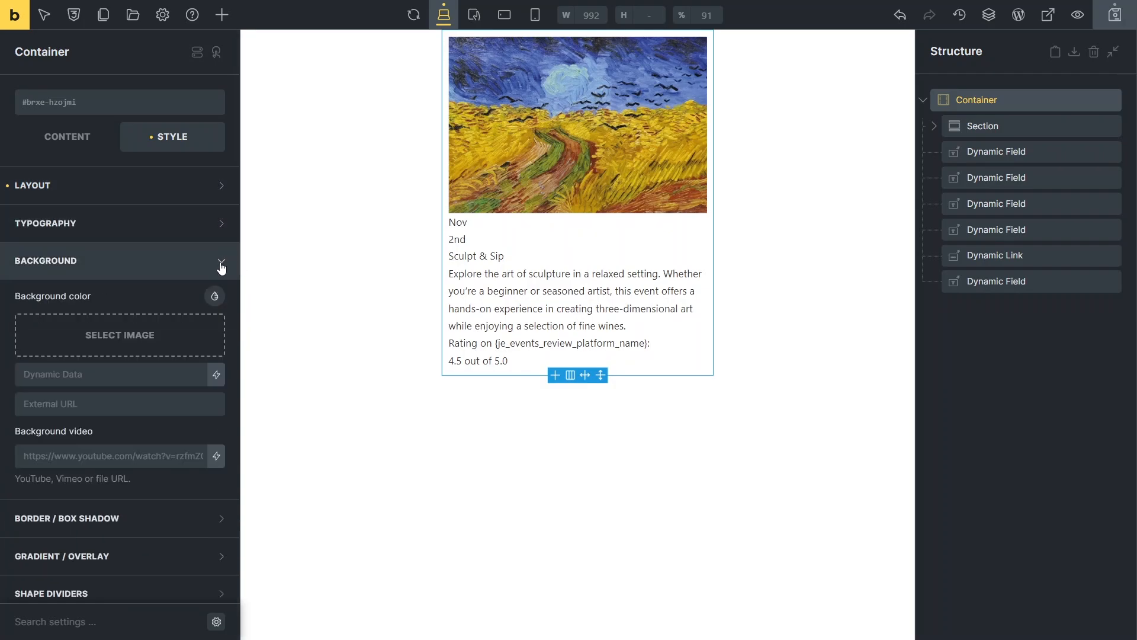
click(213, 298)
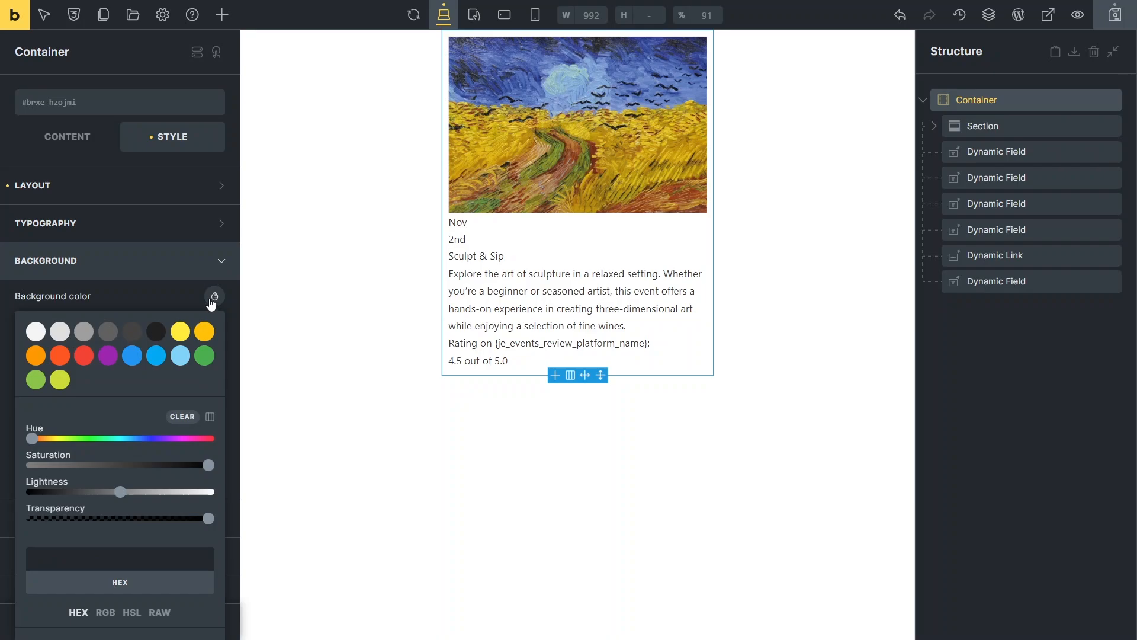
click(84, 331)
drag(147, 496, 196, 504)
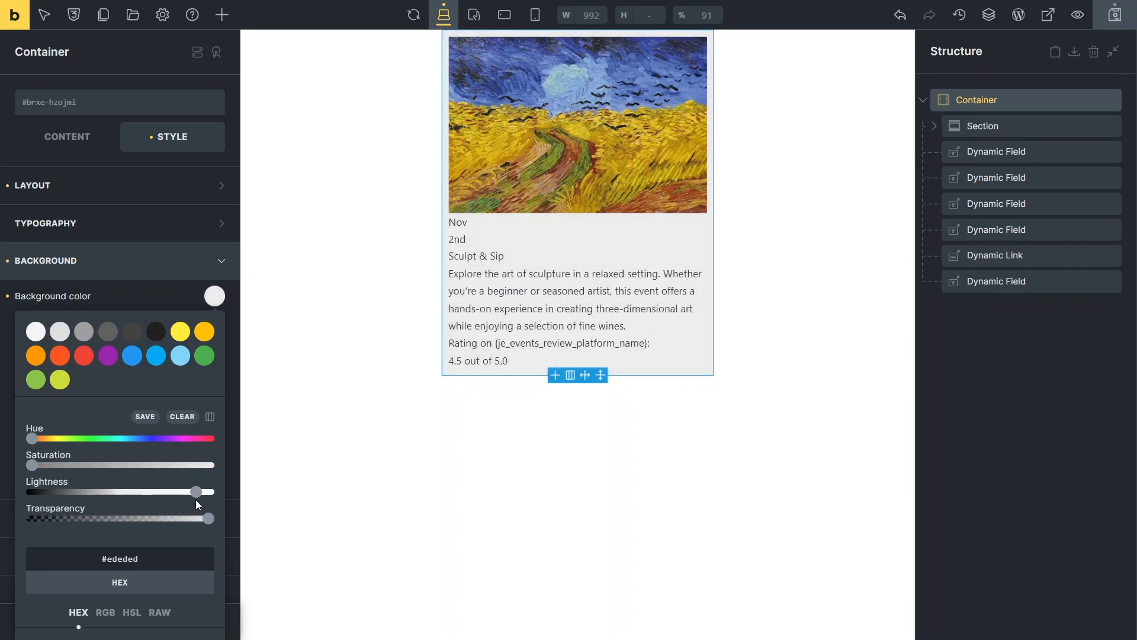
Step: Round the outer Container's border with a linked radius of 4 on all corners
click(214, 296)
click(220, 522)
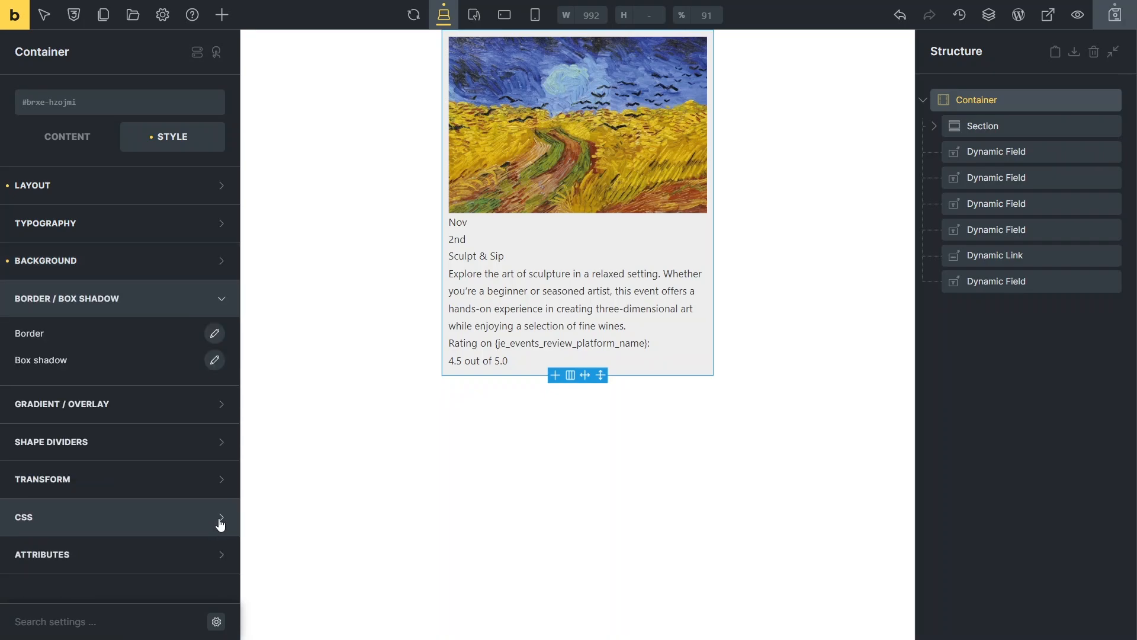
click(214, 333)
click(203, 545)
click(178, 592)
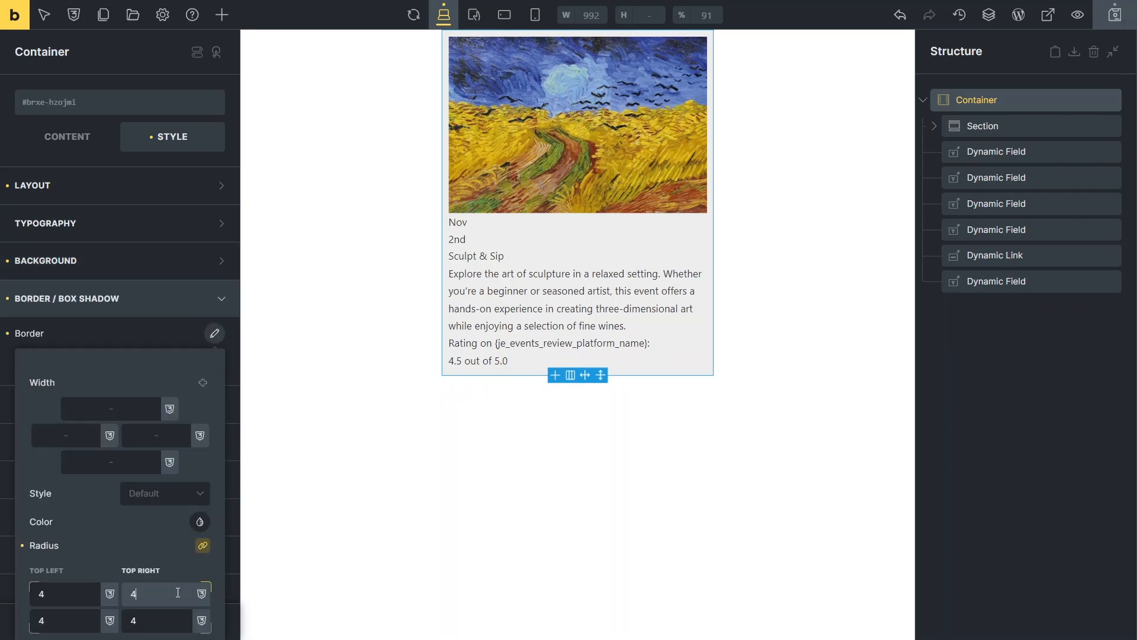
click(214, 333)
Step: Add a dark grey box shadow to the outer Container with blur 4 and spread 1
click(214, 360)
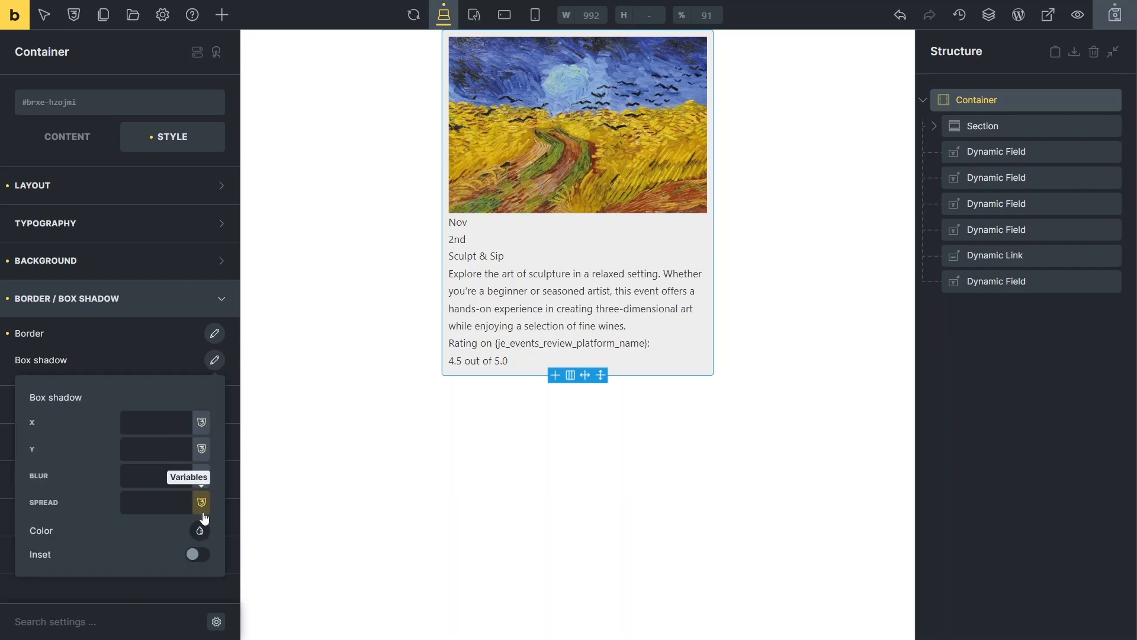
click(200, 530)
click(109, 564)
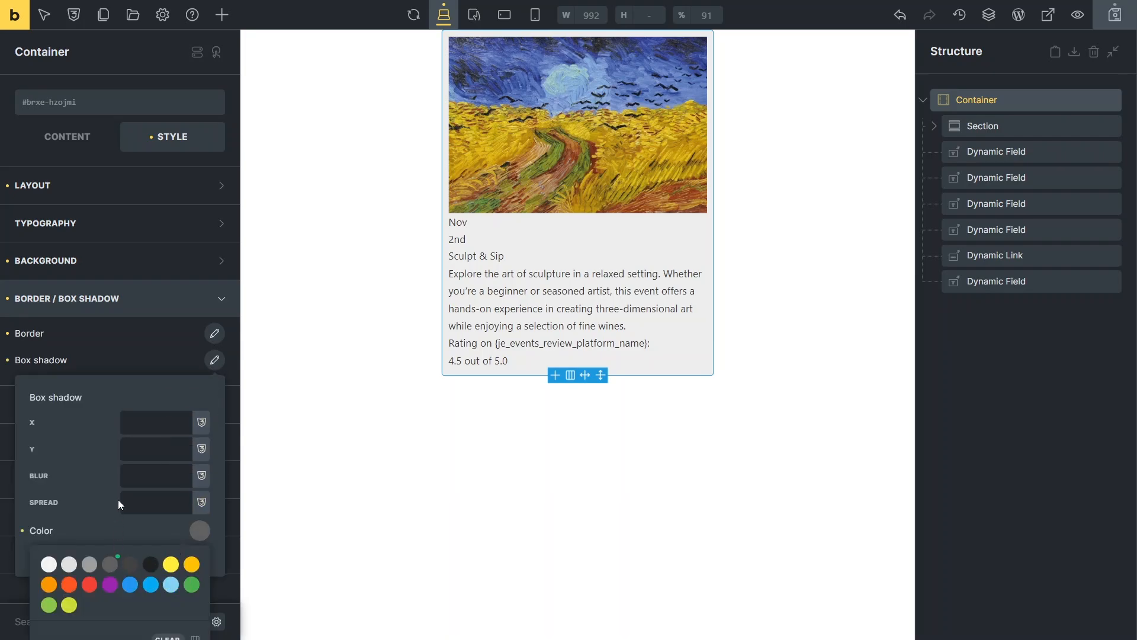
click(136, 476)
text(4)
click(141, 501)
text(1)
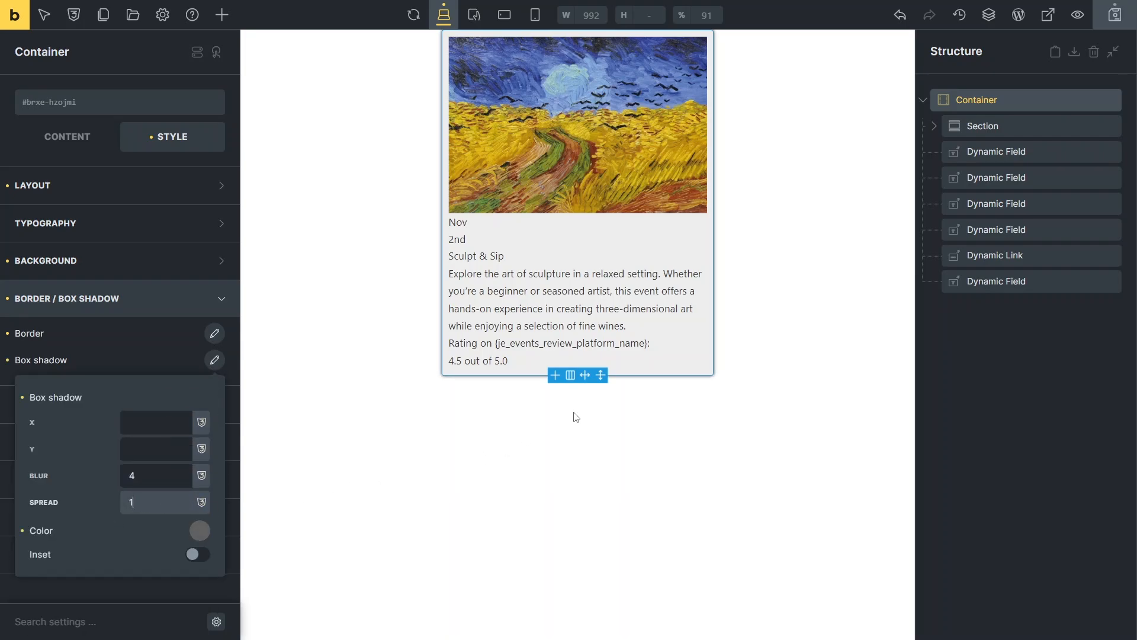
Step: Give the Container inside the Section a solid, near-black border with a linked width of 2 on all sides
click(948, 126)
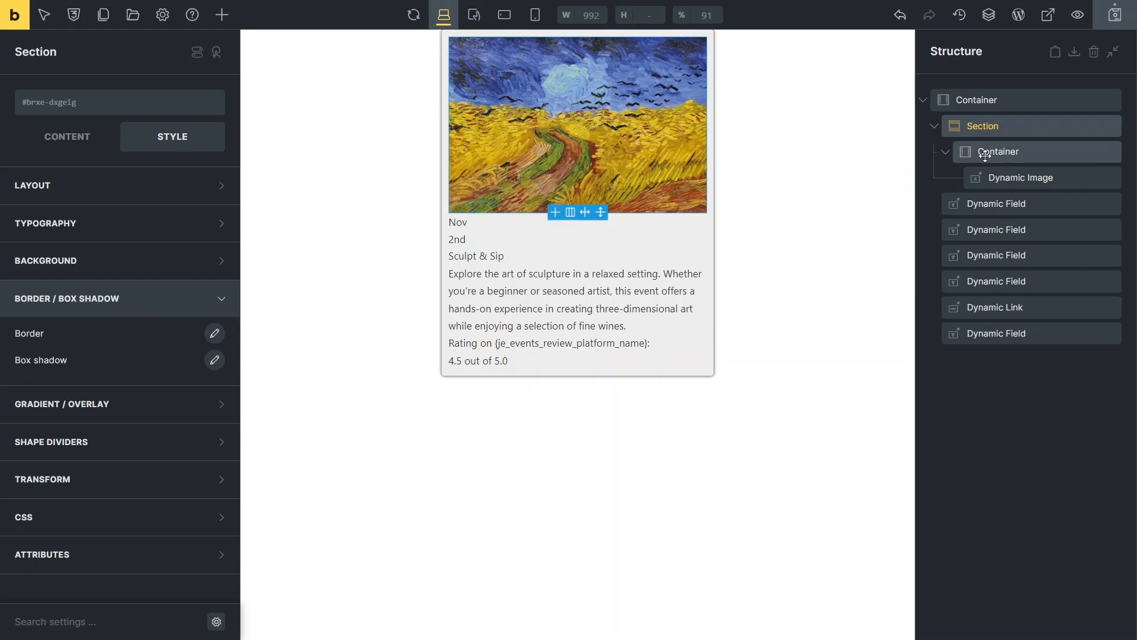
click(983, 153)
click(214, 333)
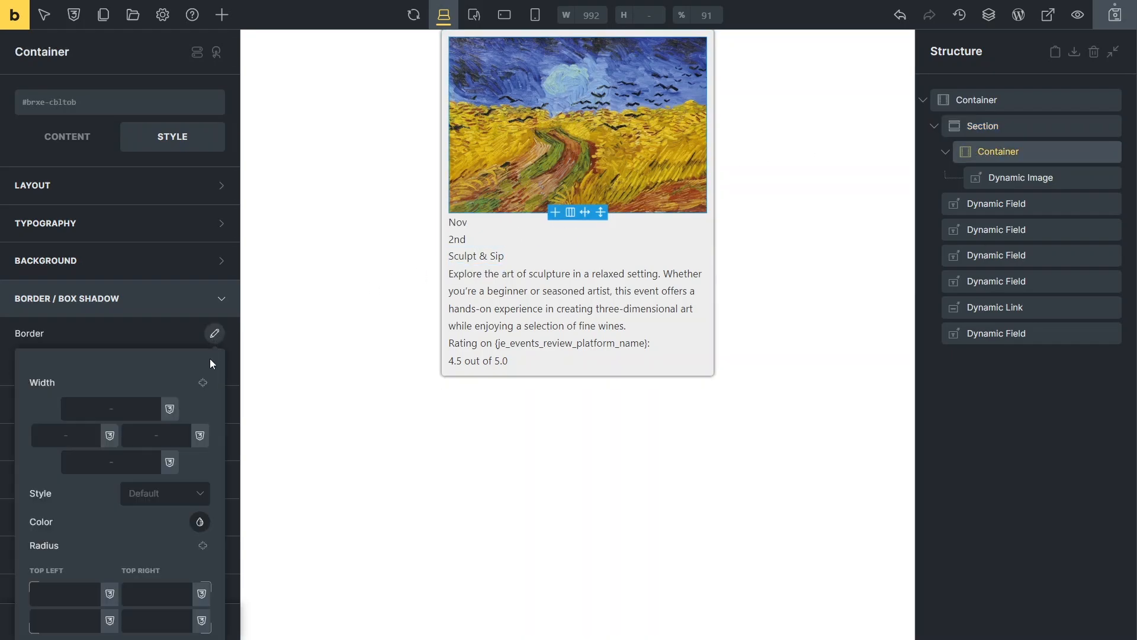
click(203, 386)
click(164, 493)
click(142, 559)
click(200, 522)
click(151, 555)
click(149, 521)
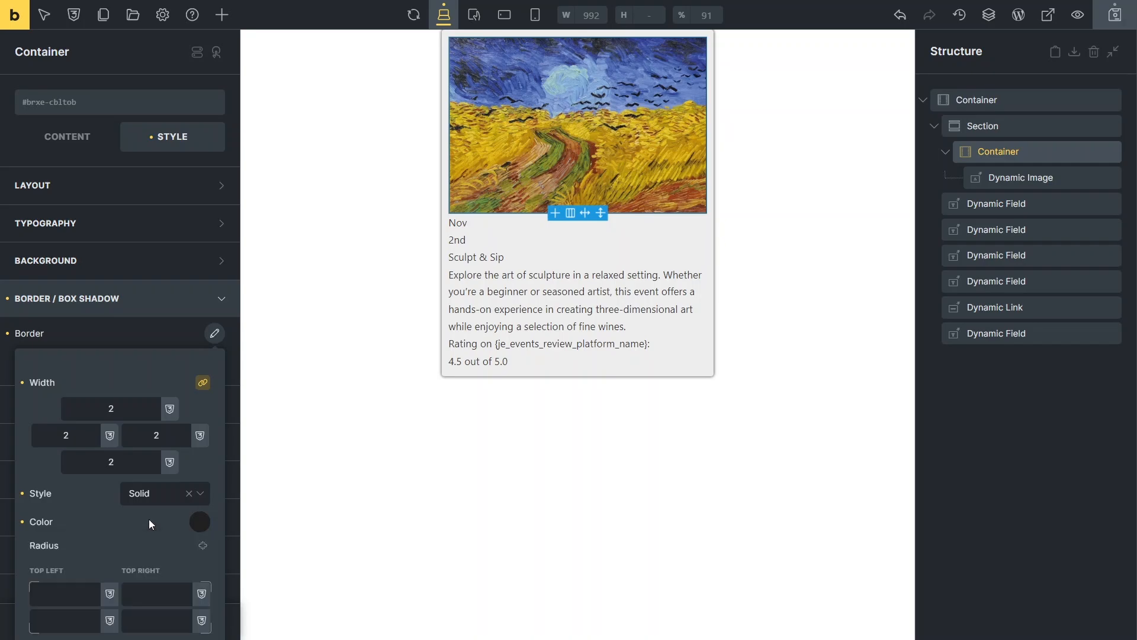
Step: Link the corners of the inner Container's border and set their radius to 16
click(202, 545)
click(168, 593)
text(16)
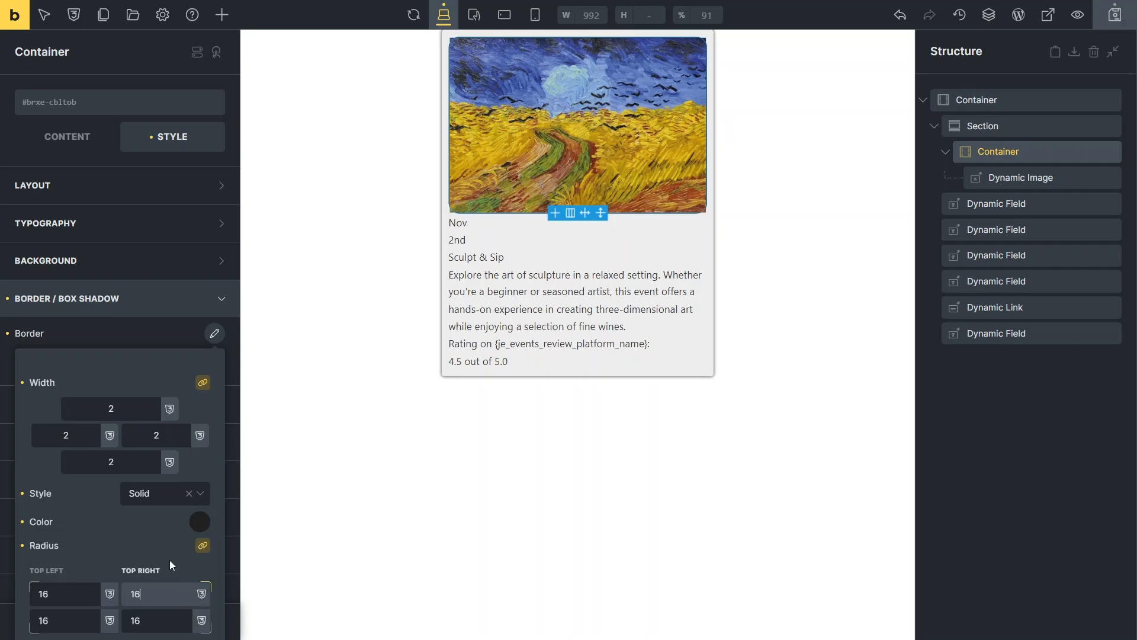
Step: Set the inner Container's overflow to hidden so the image is clipped to its rounded corners
click(221, 186)
scroll(163, 398, down, 10)
click(175, 517)
text(hidden)
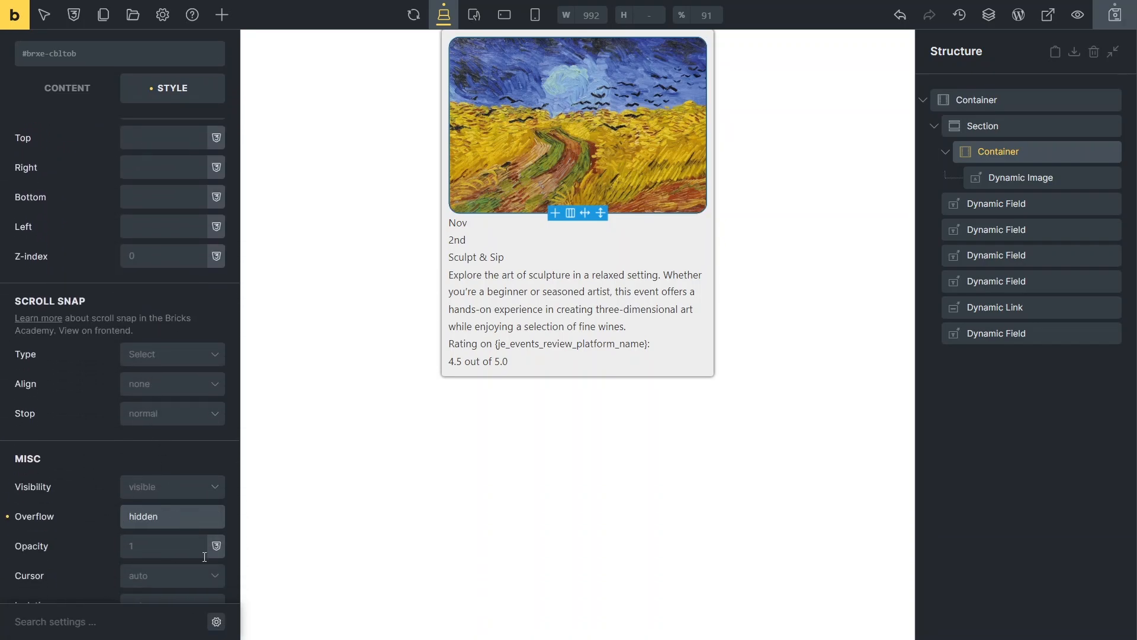
click(197, 456)
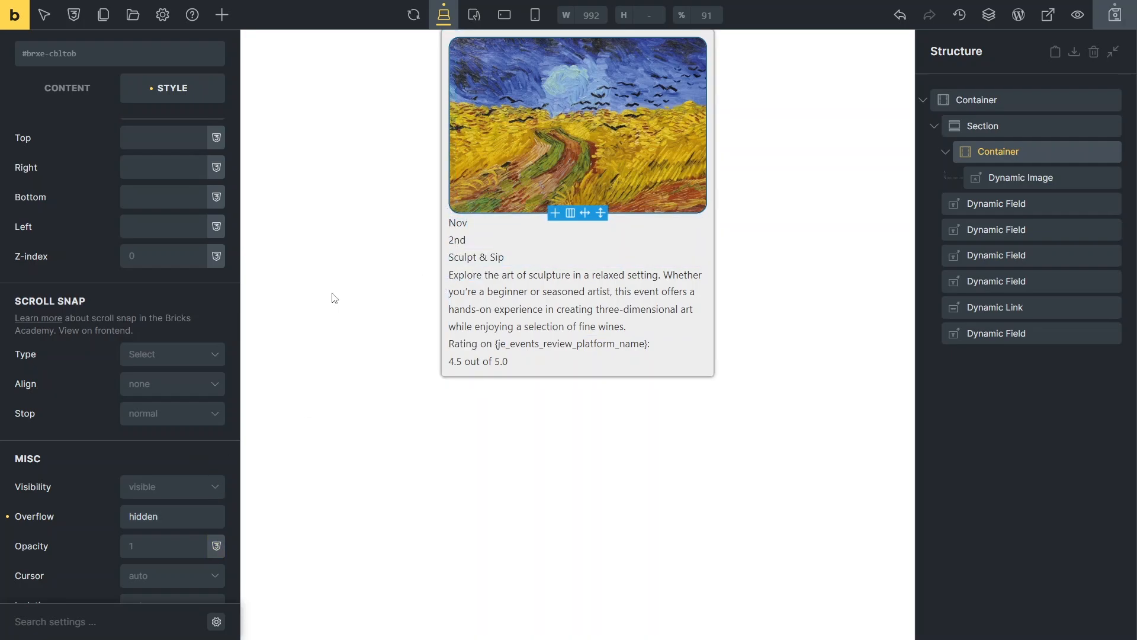
Step: Set the inner Container's height to 300
scroll(159, 290, up, 5)
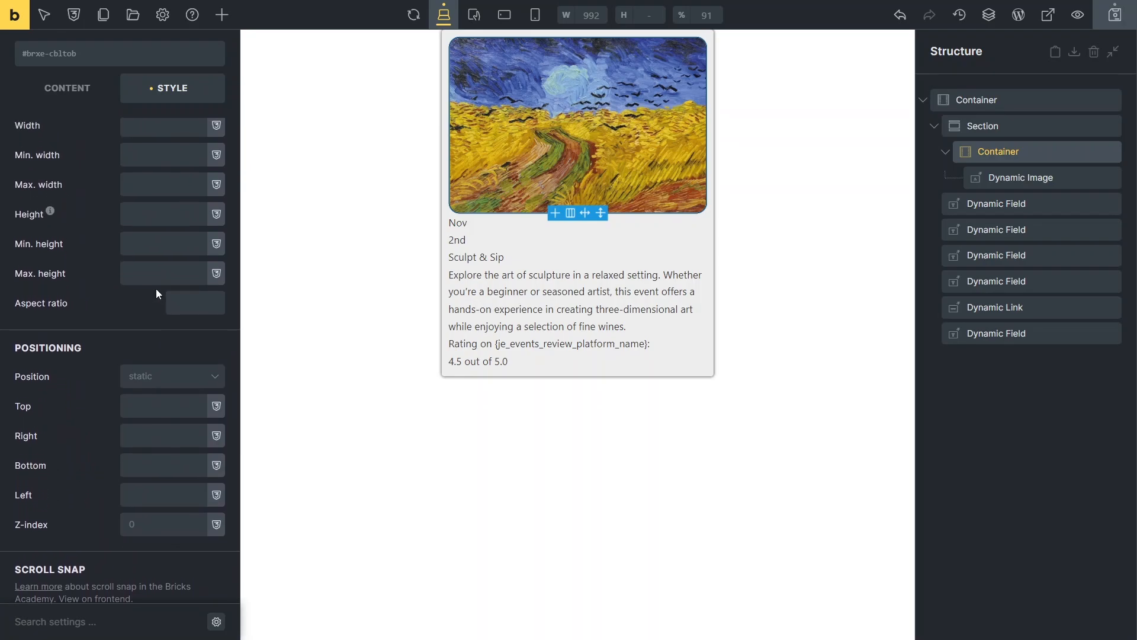
scroll(159, 294, up, 1)
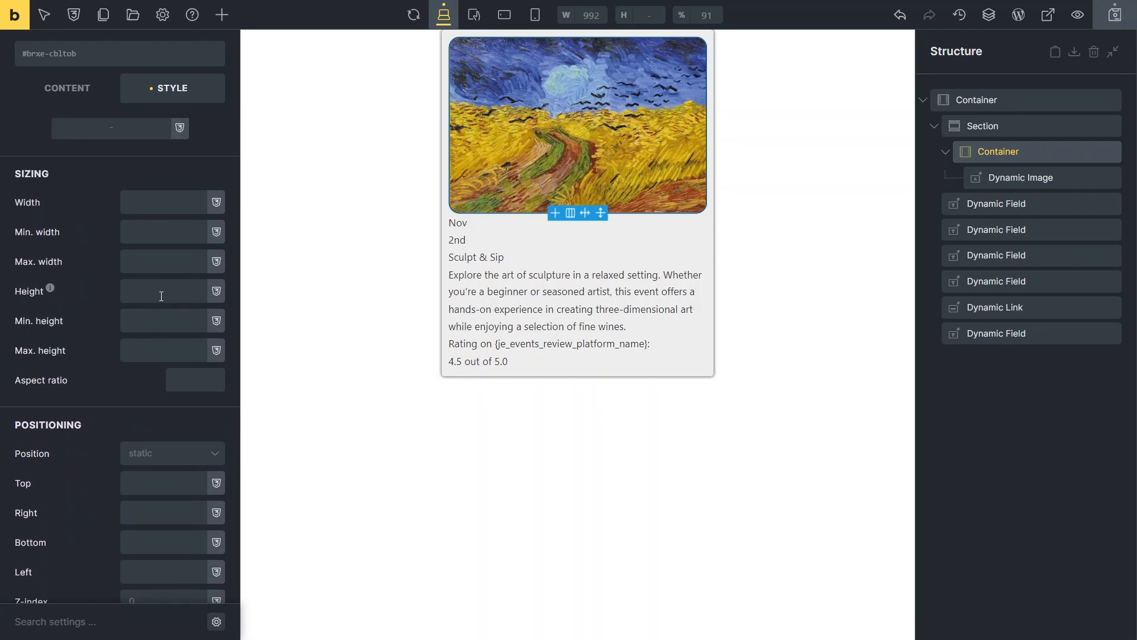
click(161, 297)
text(300)
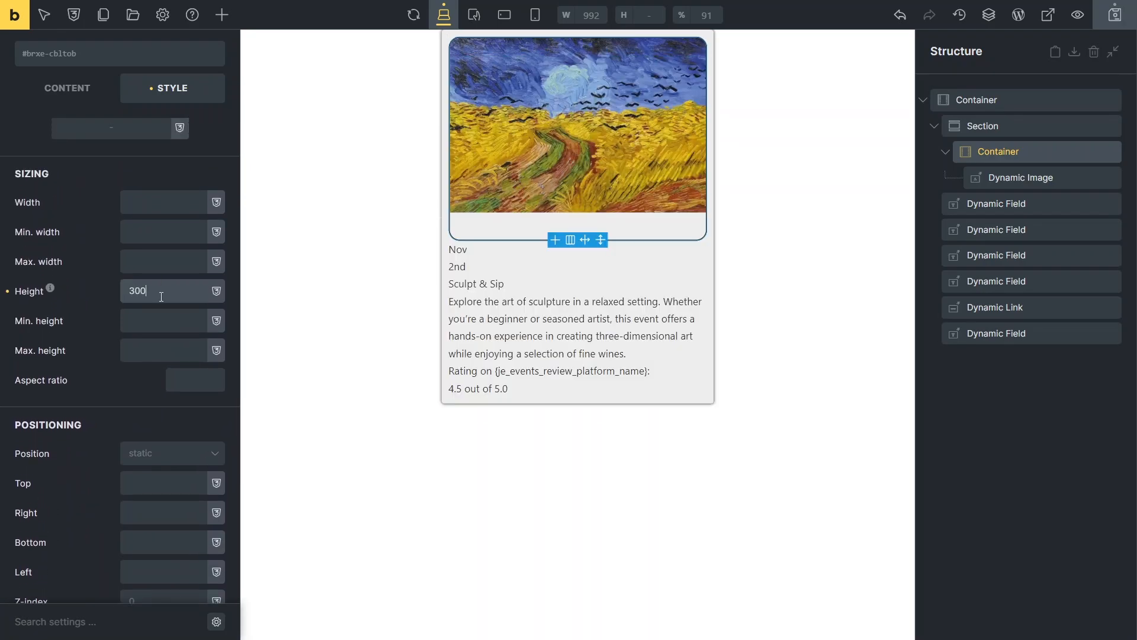
Step: Set the Dynamic Image's minimum width to 600
click(1002, 180)
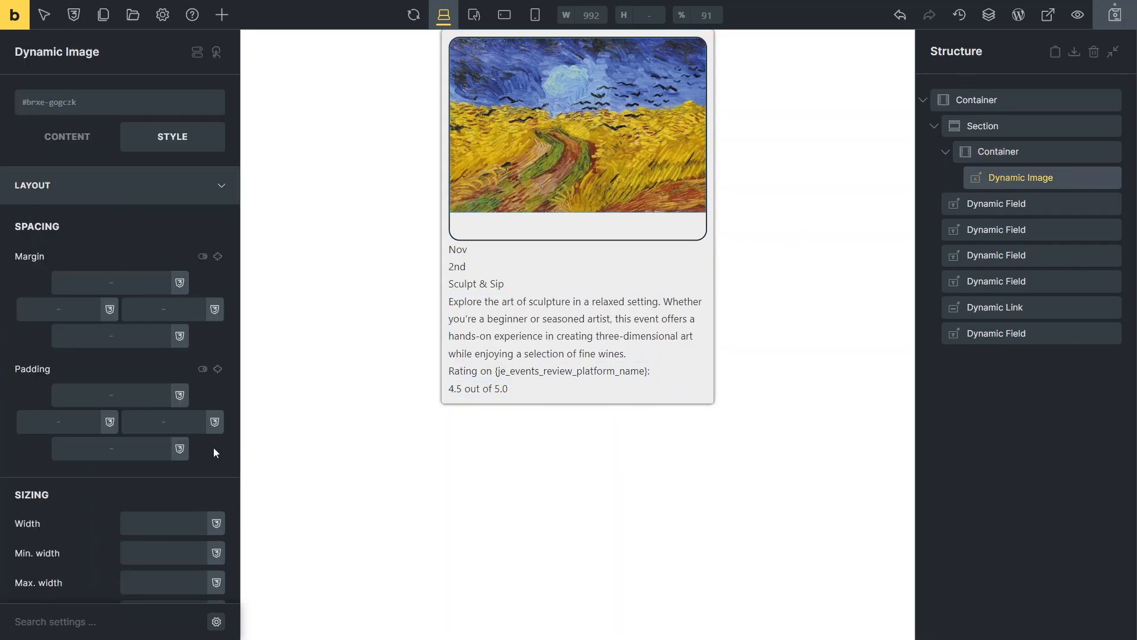
click(175, 552)
text(600)
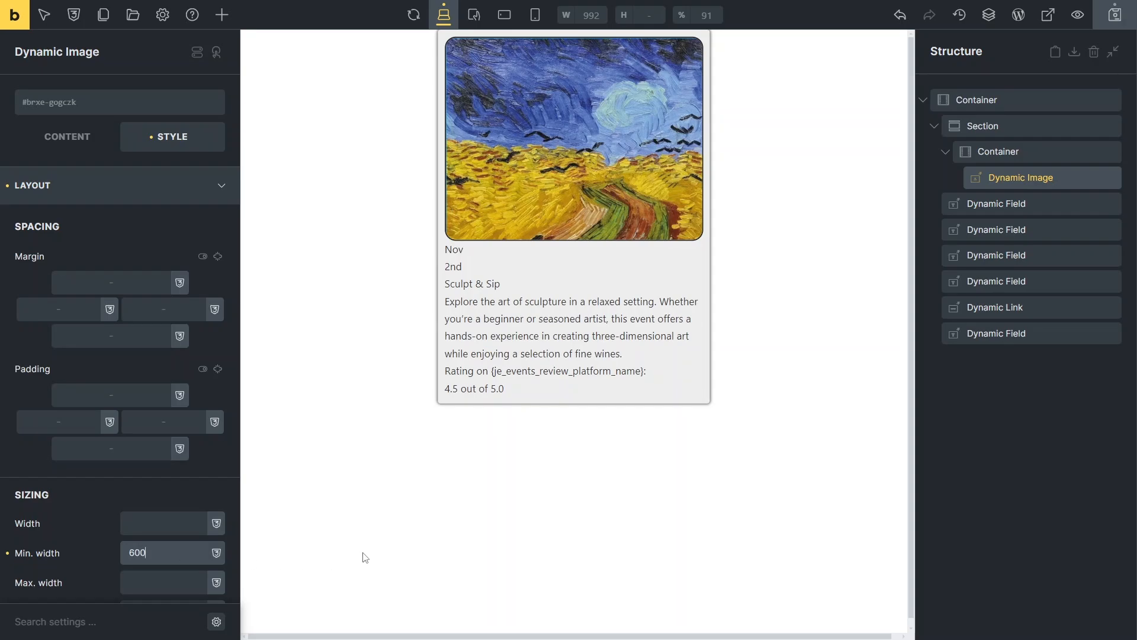
Step: Set the top and bottom padding of the month Dynamic Field to 2
click(999, 202)
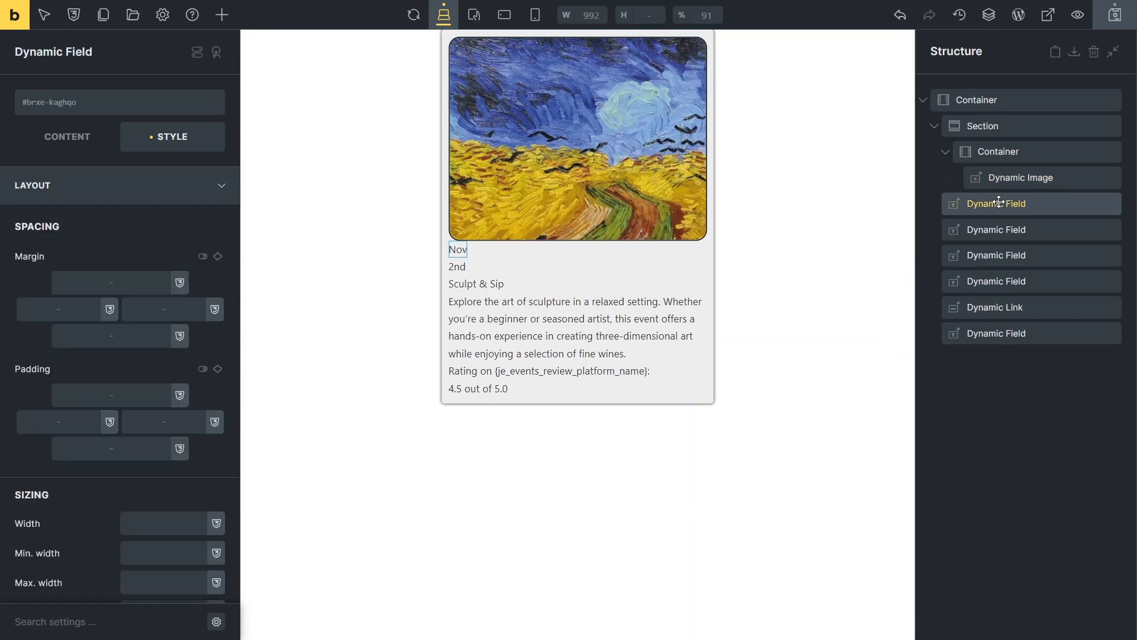
click(218, 370)
click(145, 394)
text(2)
click(222, 188)
Step: Make the month field's text uppercase with font weight 700
click(223, 228)
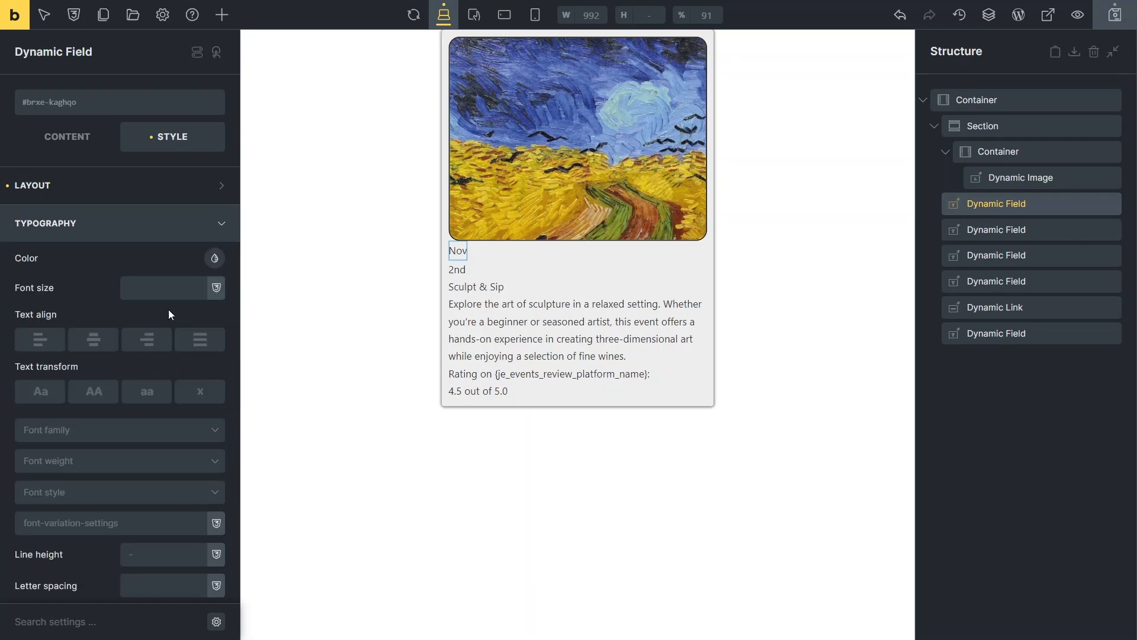
click(95, 391)
click(197, 461)
click(140, 621)
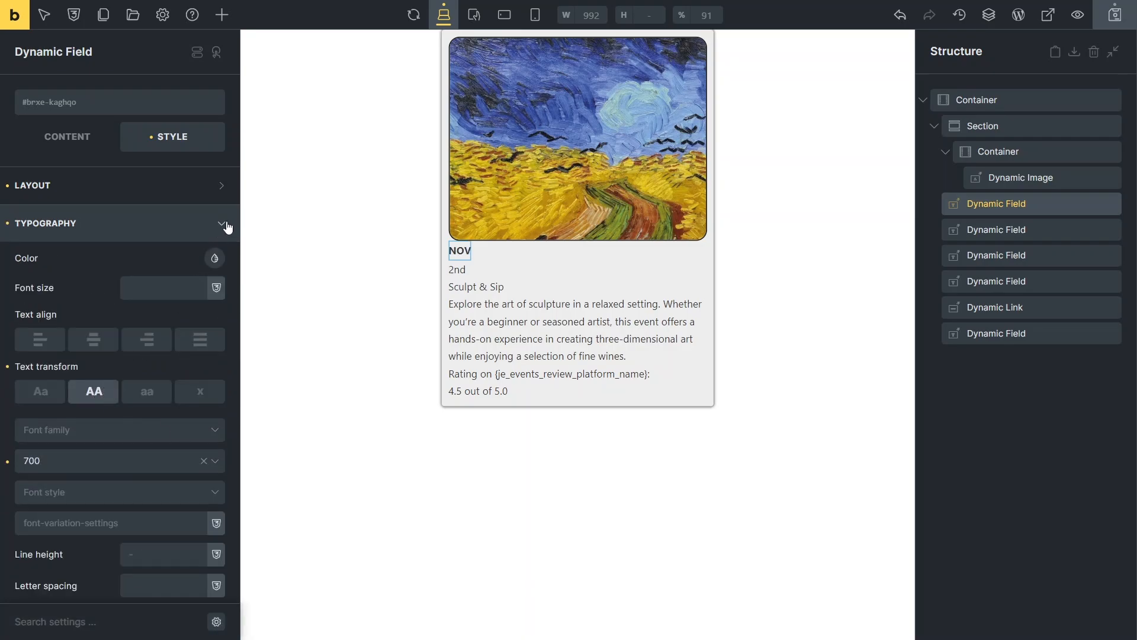
click(223, 225)
Step: Give the month field a red background using the #f44336 preset
click(223, 262)
click(215, 296)
click(84, 355)
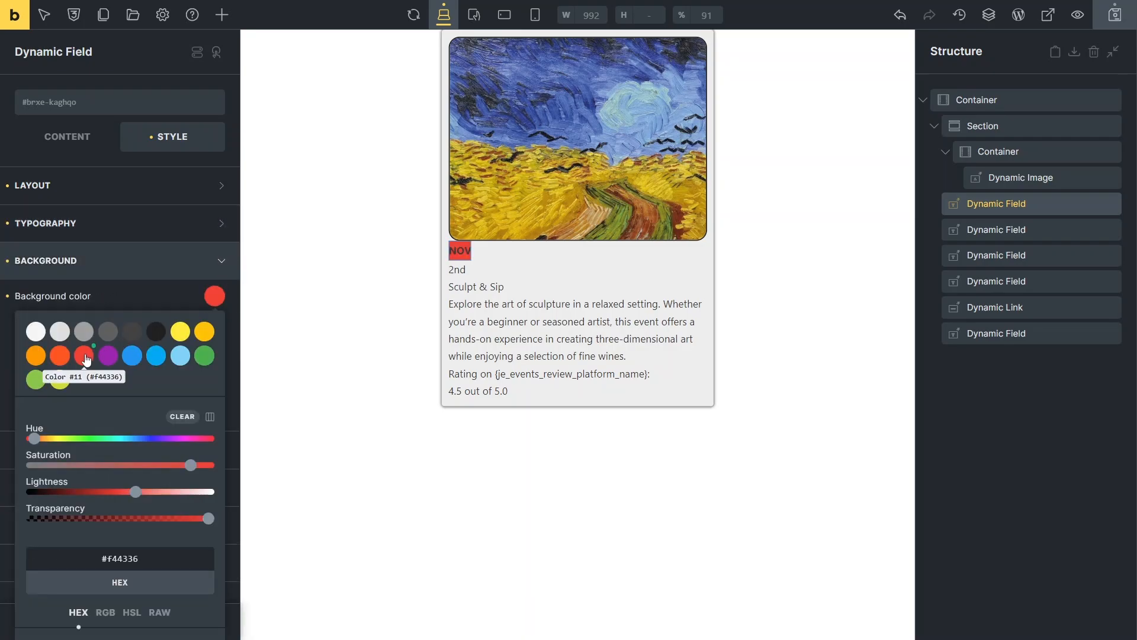
click(214, 295)
Step: Set the month field's width to 75
click(221, 194)
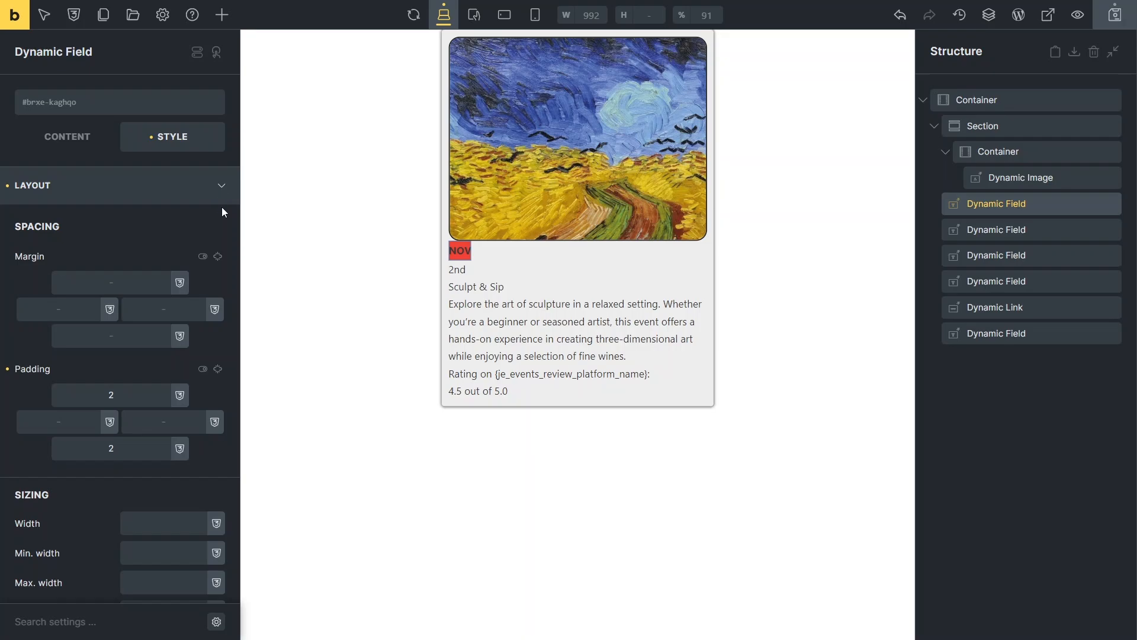
click(180, 520)
text(75)
click(214, 188)
Step: Switch the month field's content width from Auto to Fullwidth
click(219, 477)
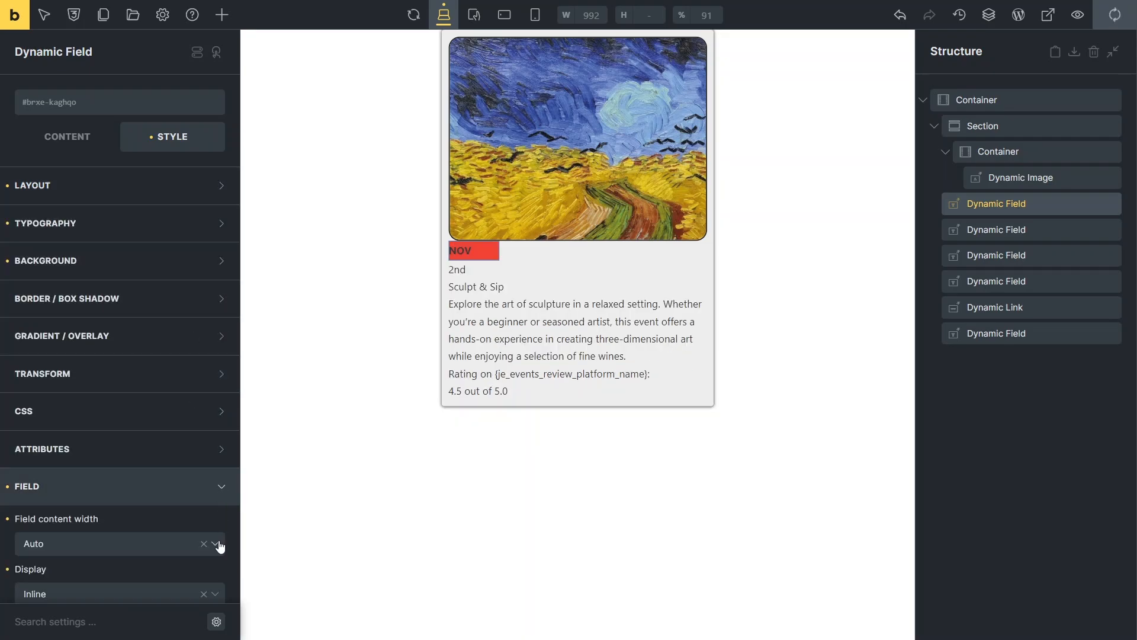
click(218, 541)
click(198, 588)
click(197, 592)
click(175, 565)
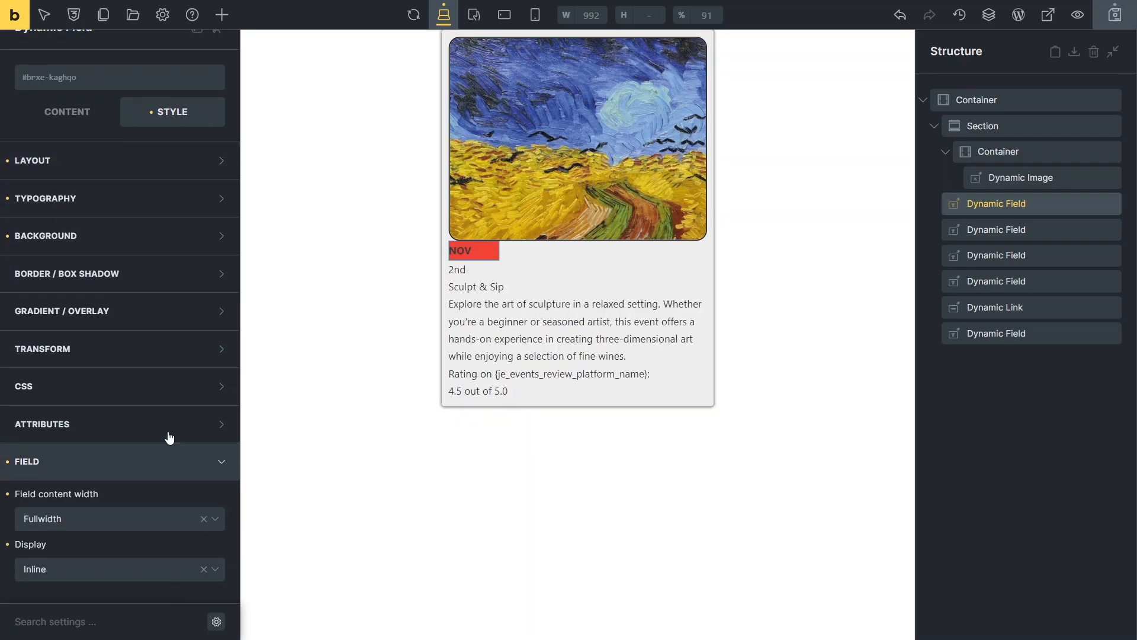
Step: Center-align the month field's text
click(224, 159)
scroll(175, 388, down, 10)
scroll(175, 388, down, 5)
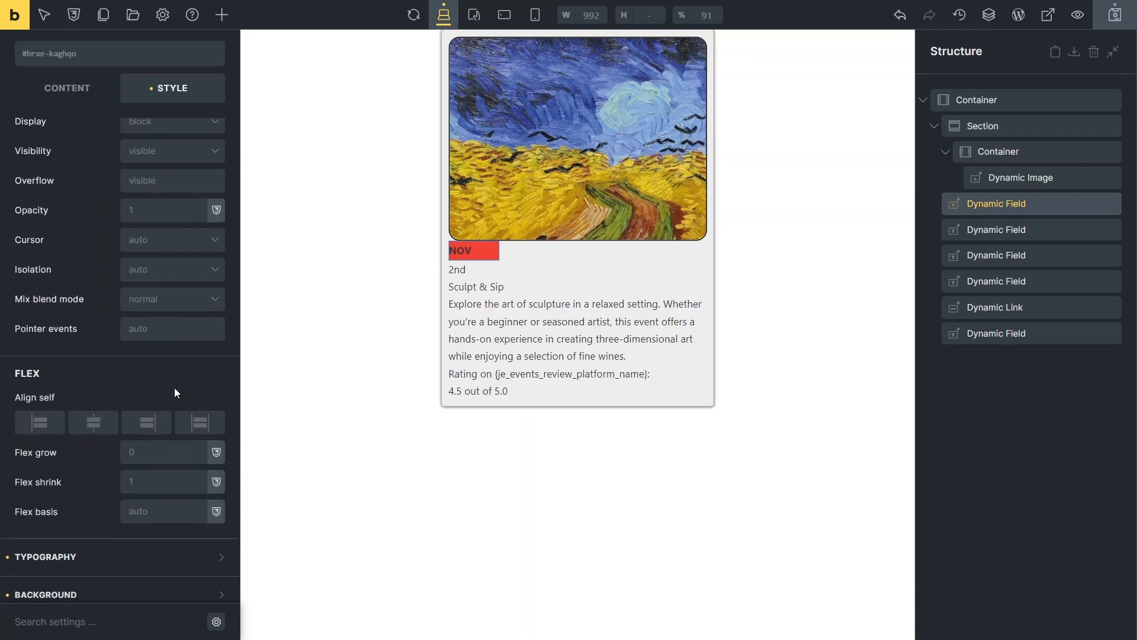
click(108, 553)
click(93, 339)
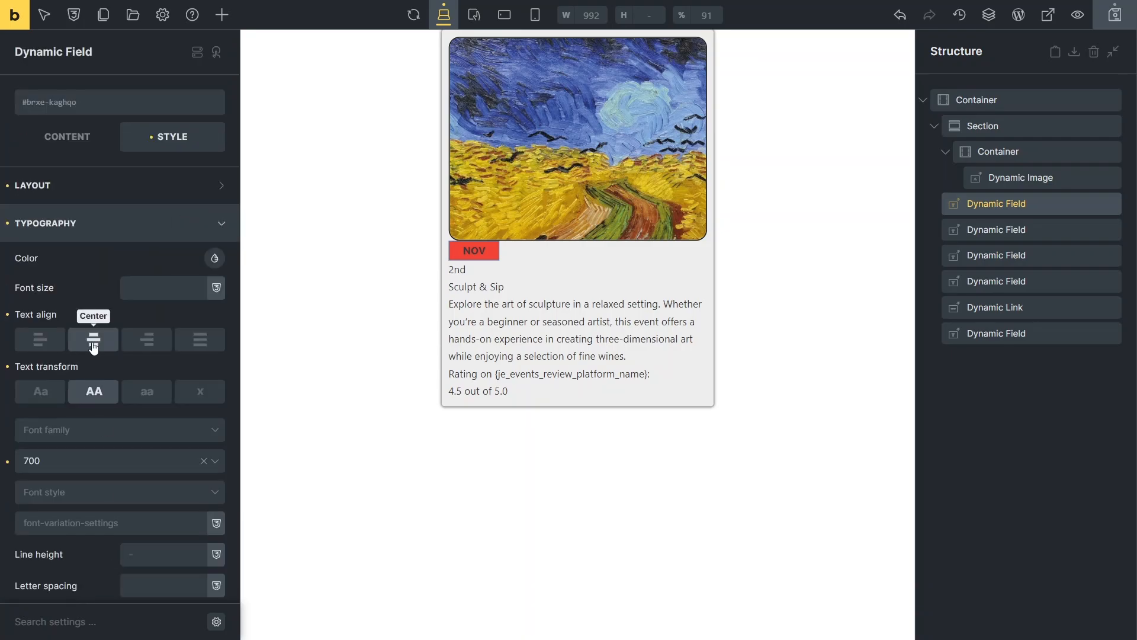
Step: Set the font weight of the day Dynamic Field to 700
click(1038, 230)
click(118, 461)
click(157, 579)
Step: Set the day field's top and bottom padding to 2 and its width to 75
click(221, 186)
click(155, 396)
text(2)
click(156, 449)
text(2)
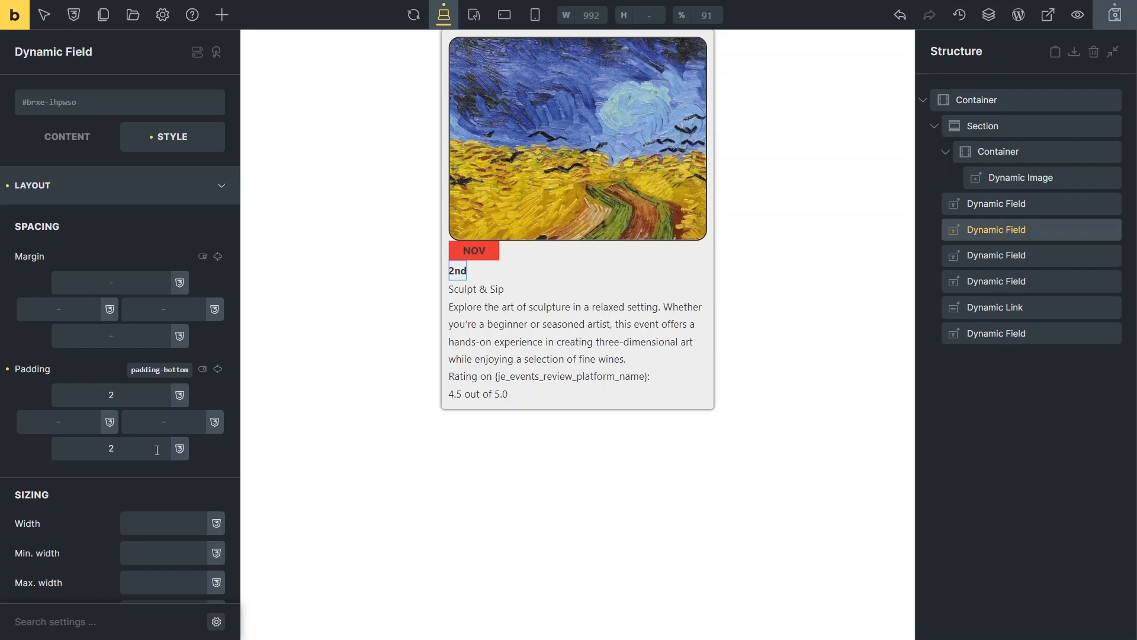
click(170, 522)
text(75)
click(221, 185)
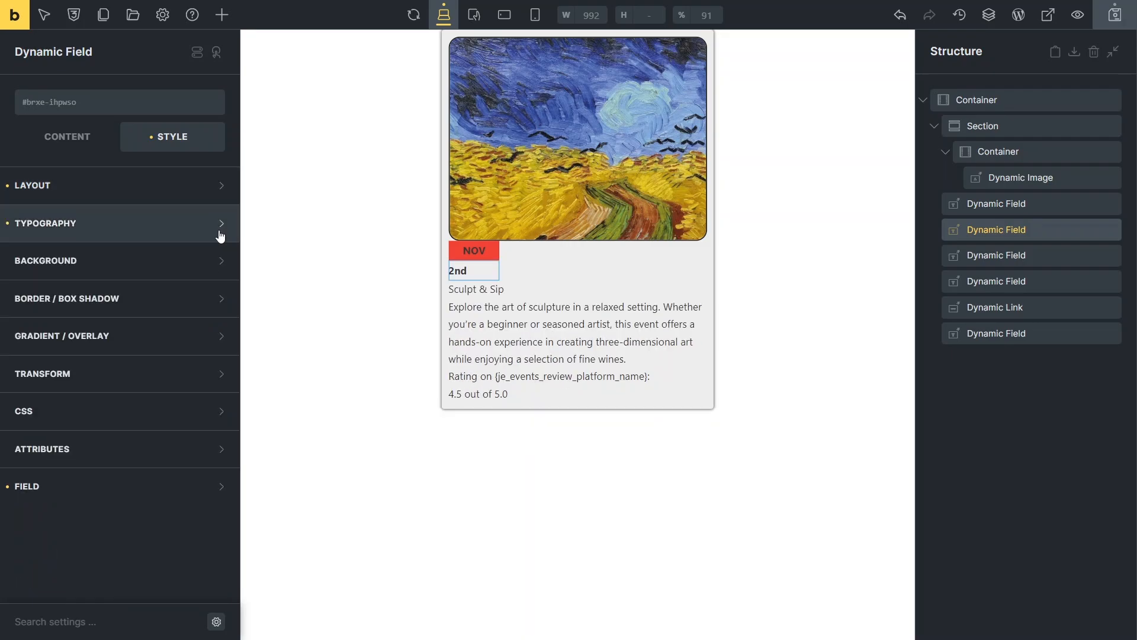
Step: Give the day field a background using the white color preset
click(220, 223)
click(221, 223)
click(220, 261)
click(214, 296)
click(36, 327)
click(215, 296)
click(220, 266)
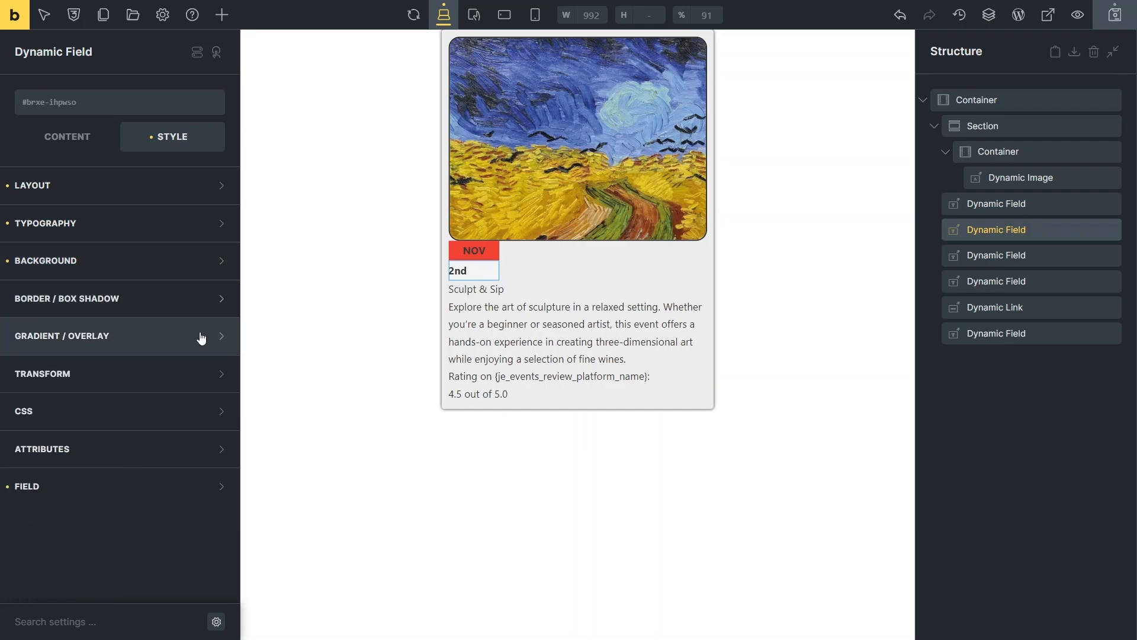
Step: Set the day field's content width to Fullwidth
click(214, 486)
click(215, 544)
click(141, 591)
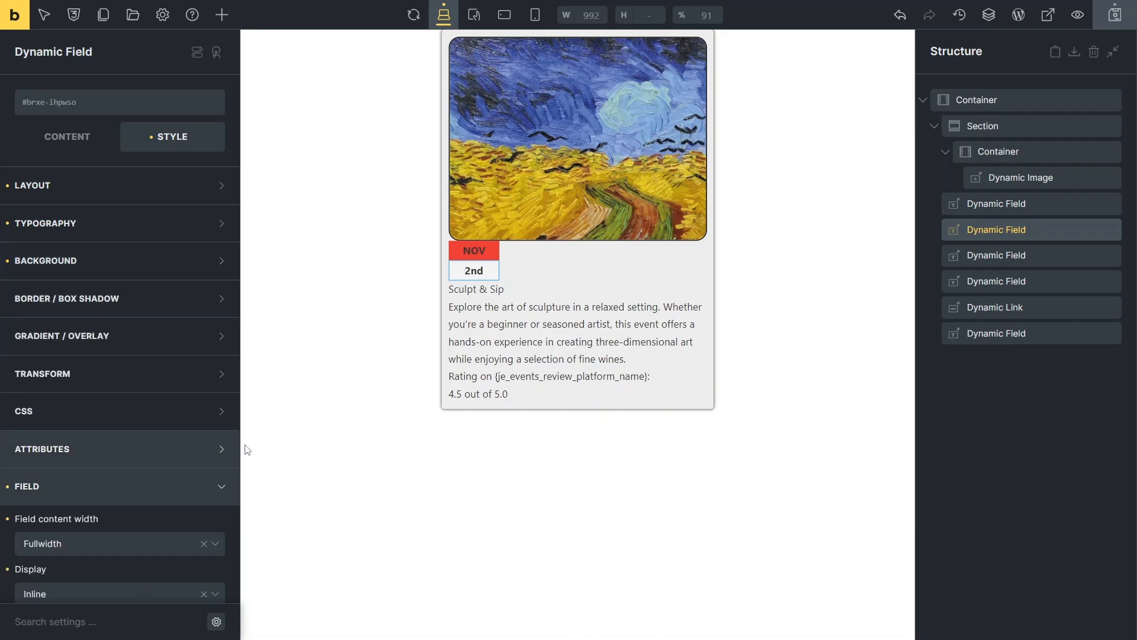
Step: Wrap the month field in a Div and nest the day field inside the same Div
click(994, 203)
right_click(995, 203)
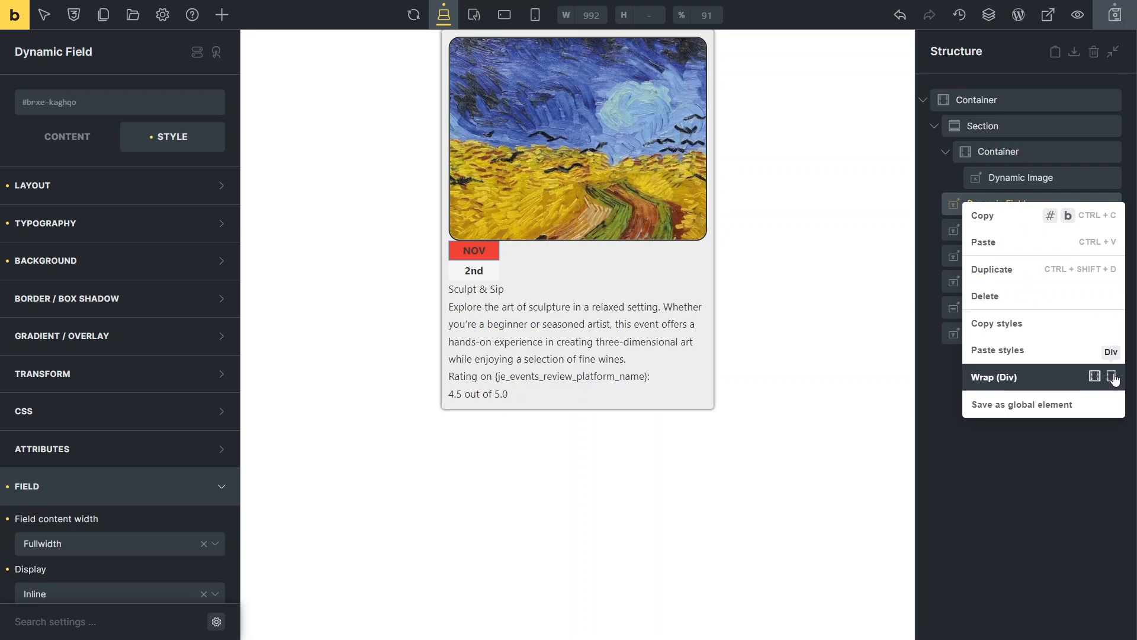
click(1112, 376)
drag(983, 260, 980, 237)
Step: Shift the date Div over the image by setting its margins to -280 top, 200 bottom and 290 left
click(979, 202)
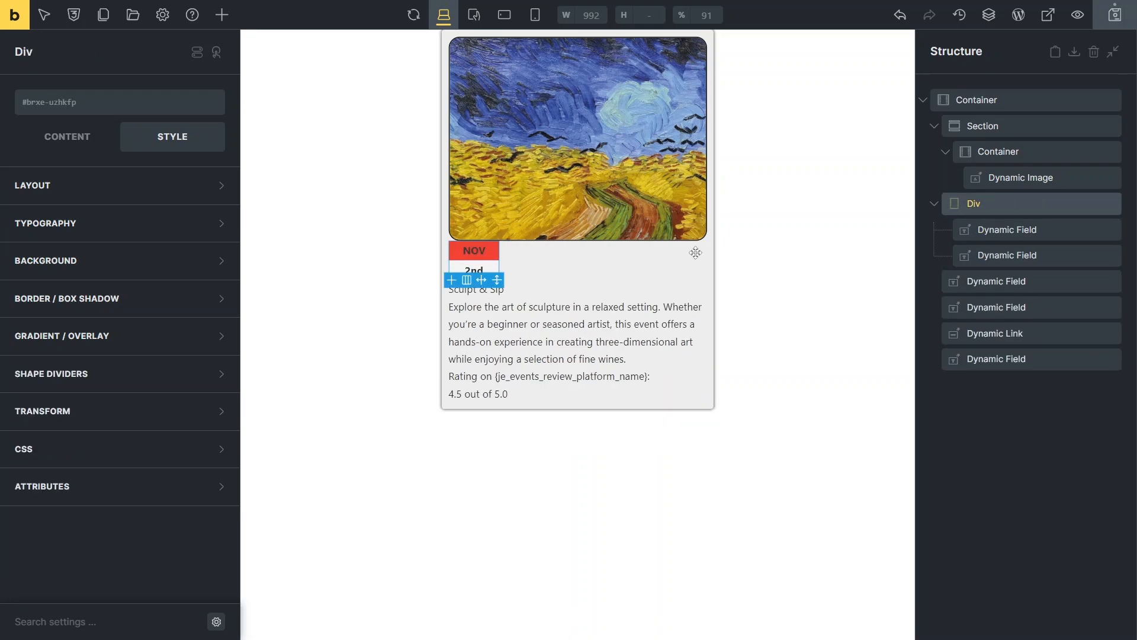
click(219, 189)
click(168, 276)
text(-280)
key(Tab)
key(Tab)
text(200)
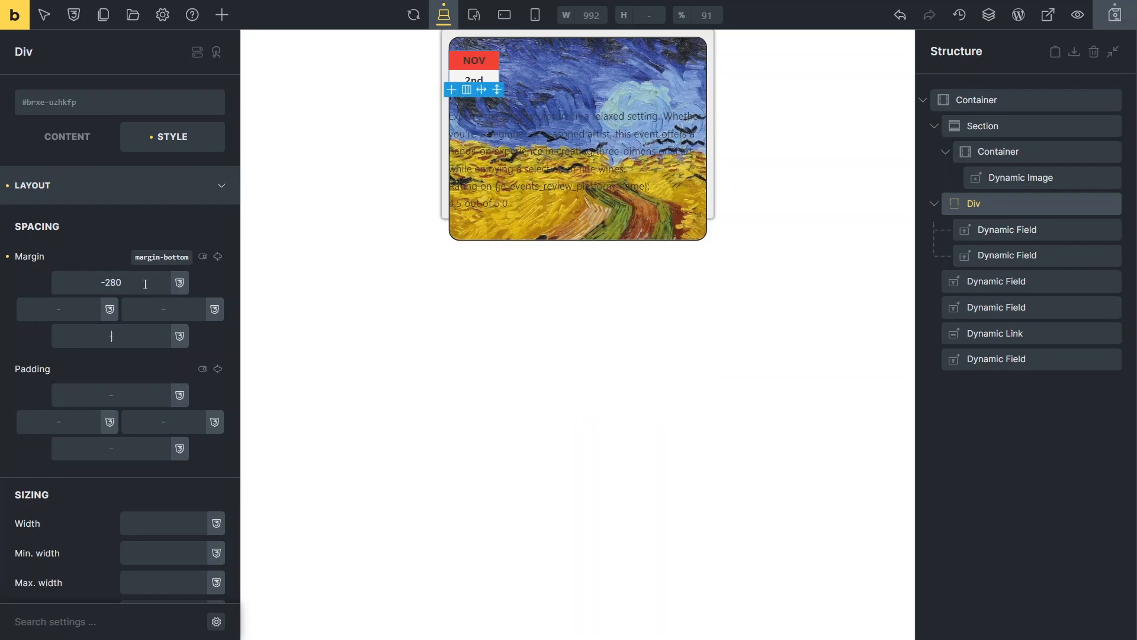
key(Tab)
text(290)
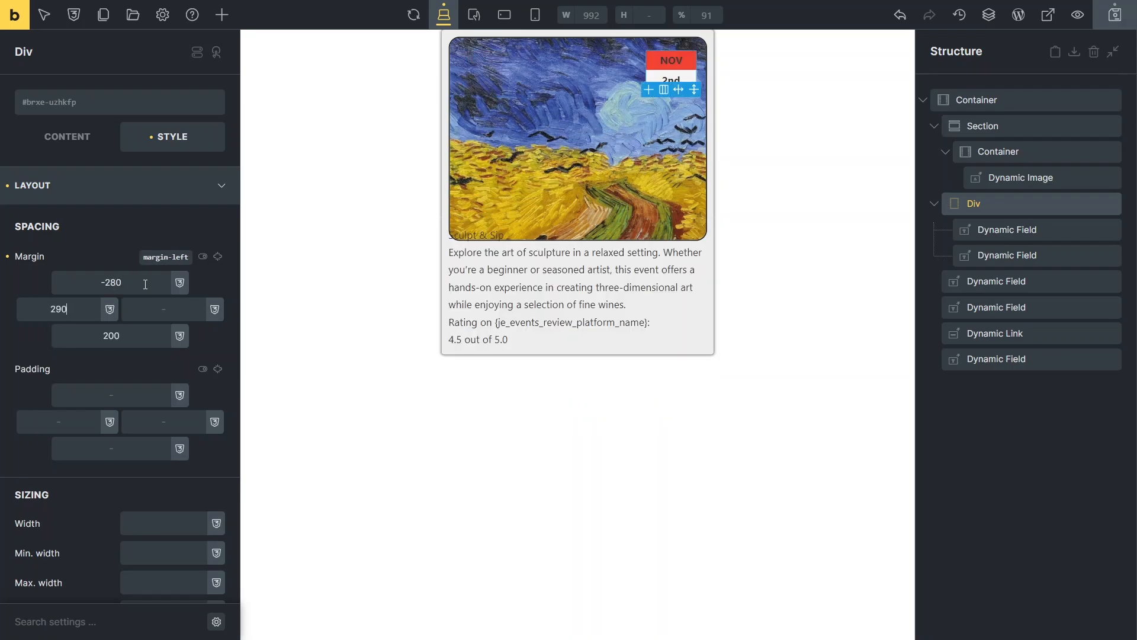
Step: Give the date Div a solid border of width 2 on all sides in the #212121 preset color
click(221, 187)
click(220, 299)
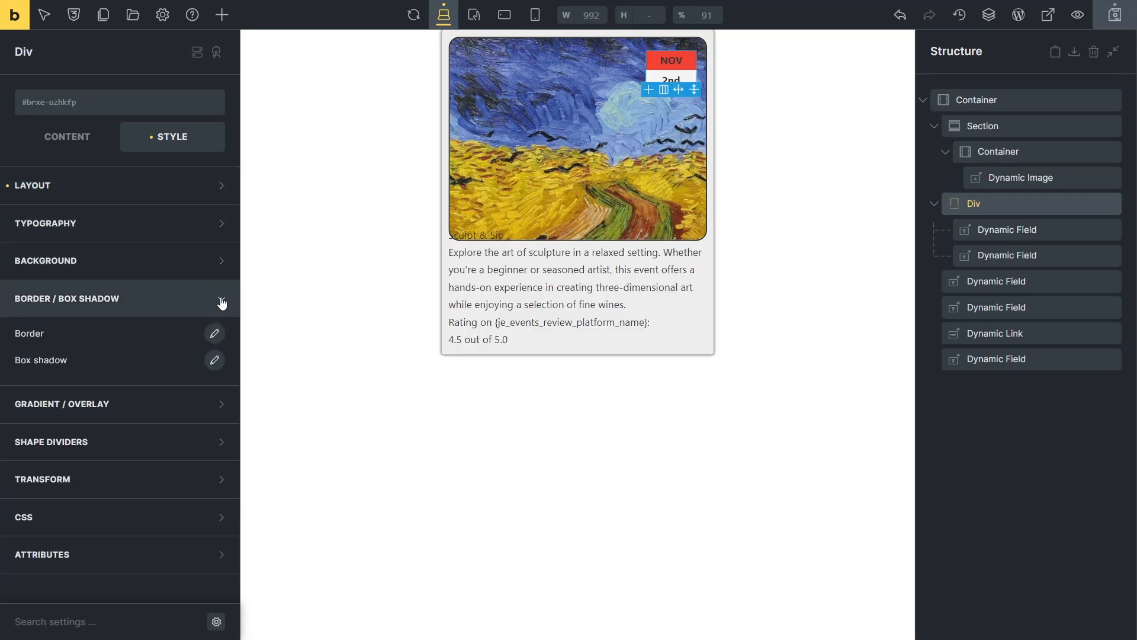
click(214, 334)
click(202, 385)
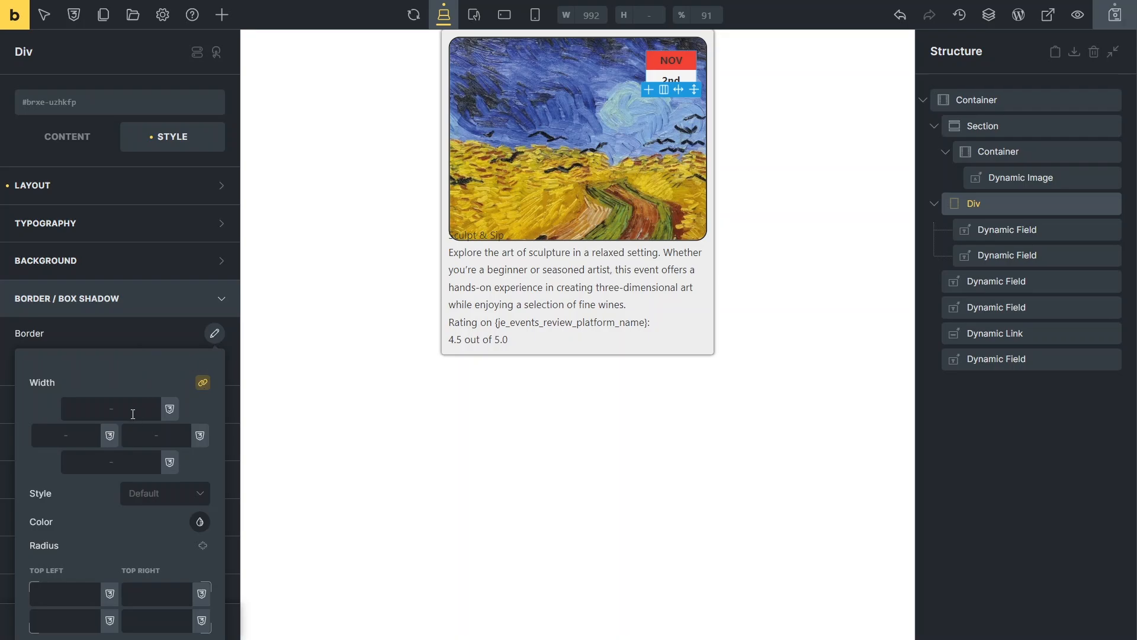
click(187, 493)
click(178, 560)
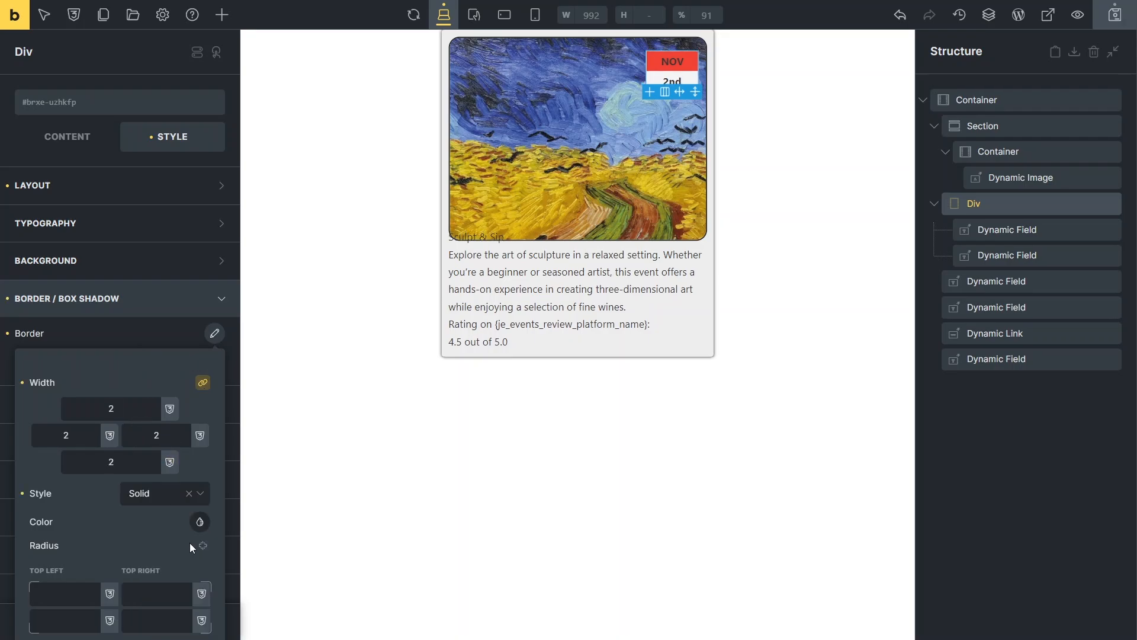
click(200, 521)
click(150, 555)
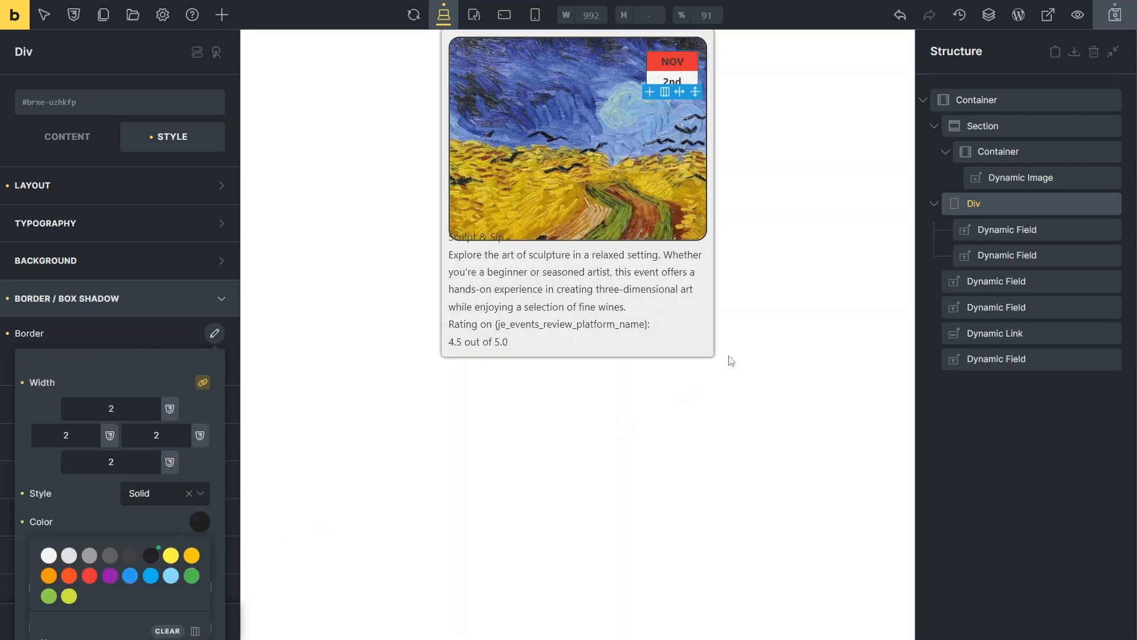
Step: Shift the event title over the image's lower edge with margins of -13 top and 15 bottom
click(975, 283)
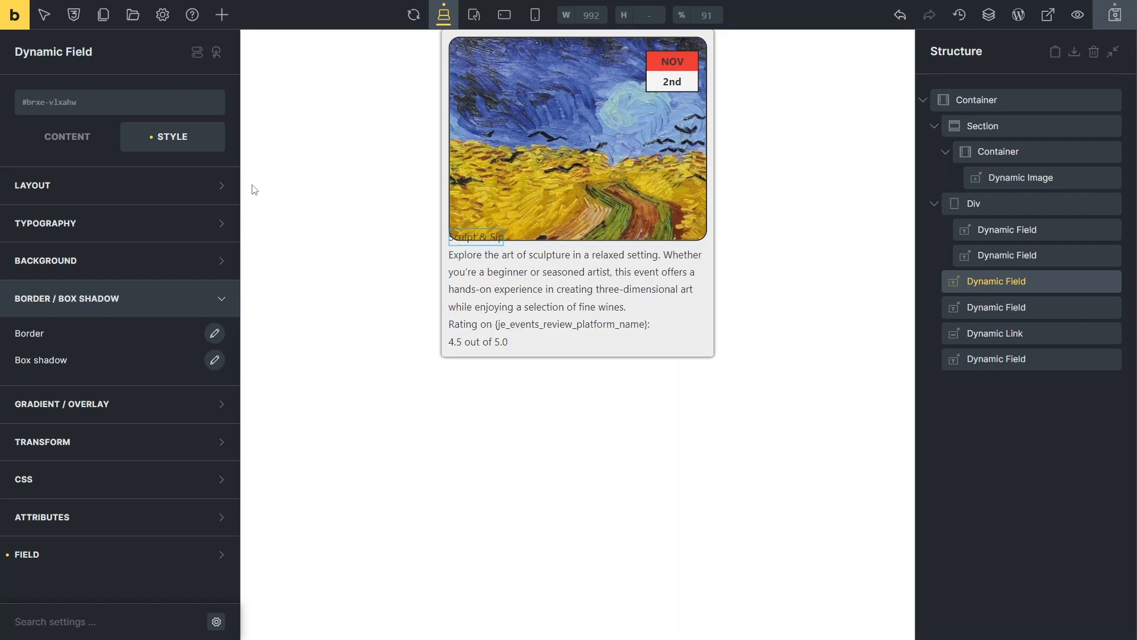
click(221, 186)
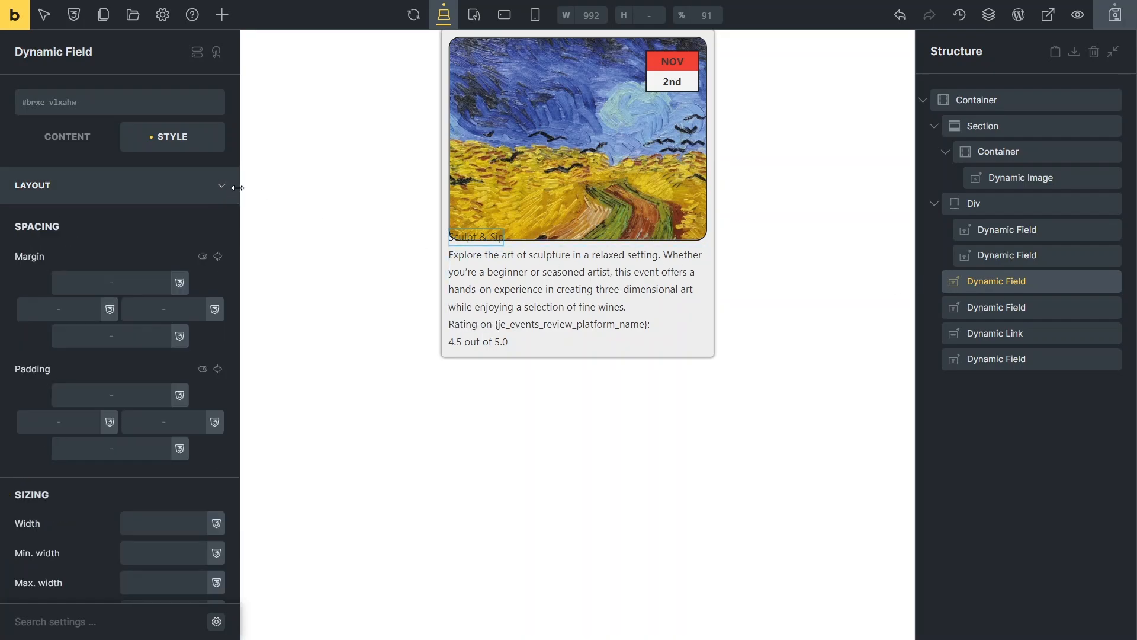
mouse_move(484, 226)
mouse_down()
mouse_move(483, 216)
mouse_move(482, 248)
mouse_up()
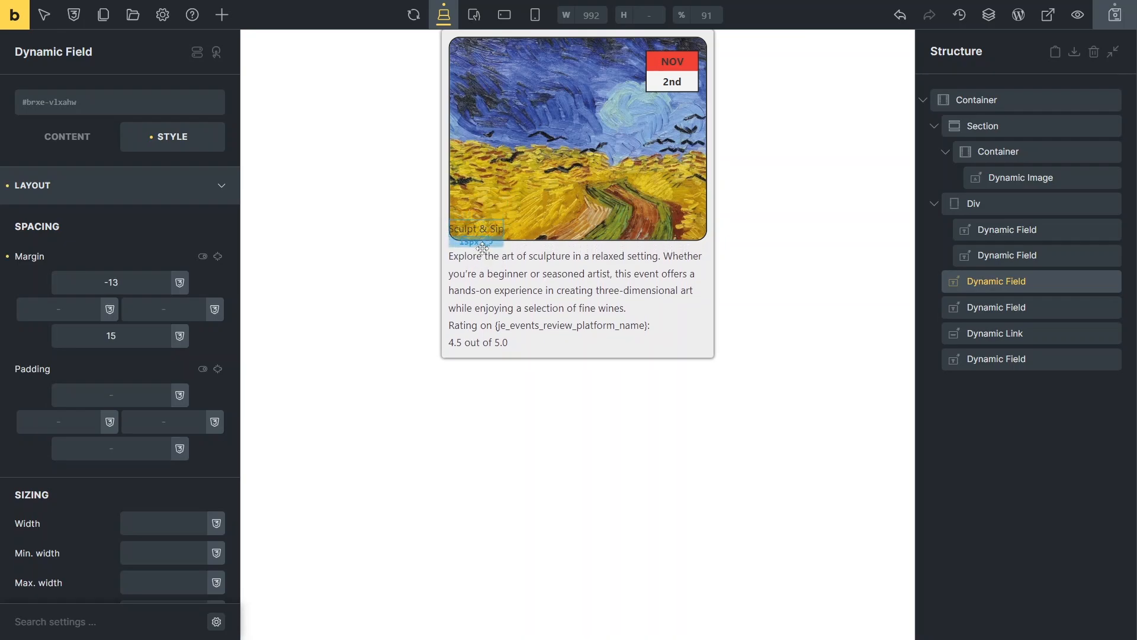
scroll(161, 255, down, 13)
click(367, 296)
Step: Style the title text in white with font size 18, weight 700 and letter spacing 0.5
click(967, 282)
click(221, 188)
click(218, 219)
click(172, 461)
click(170, 627)
click(172, 584)
text(0.5)
click(216, 258)
click(36, 294)
click(215, 259)
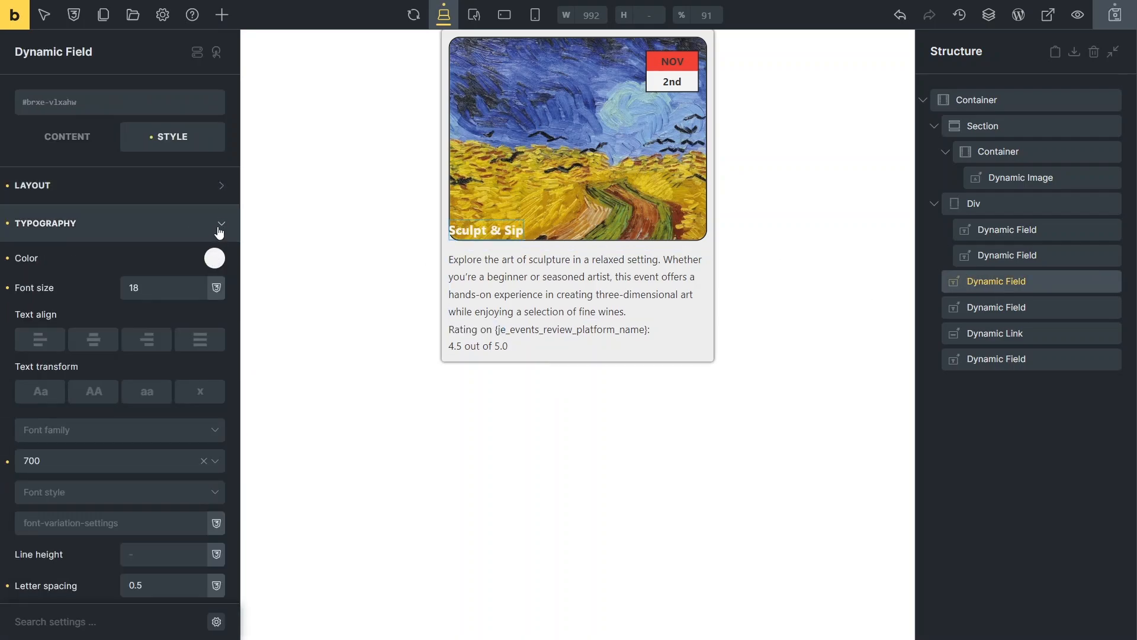
Step: Set the title field's box shadow color to the #212121 preset
click(219, 232)
click(221, 298)
click(214, 360)
click(199, 530)
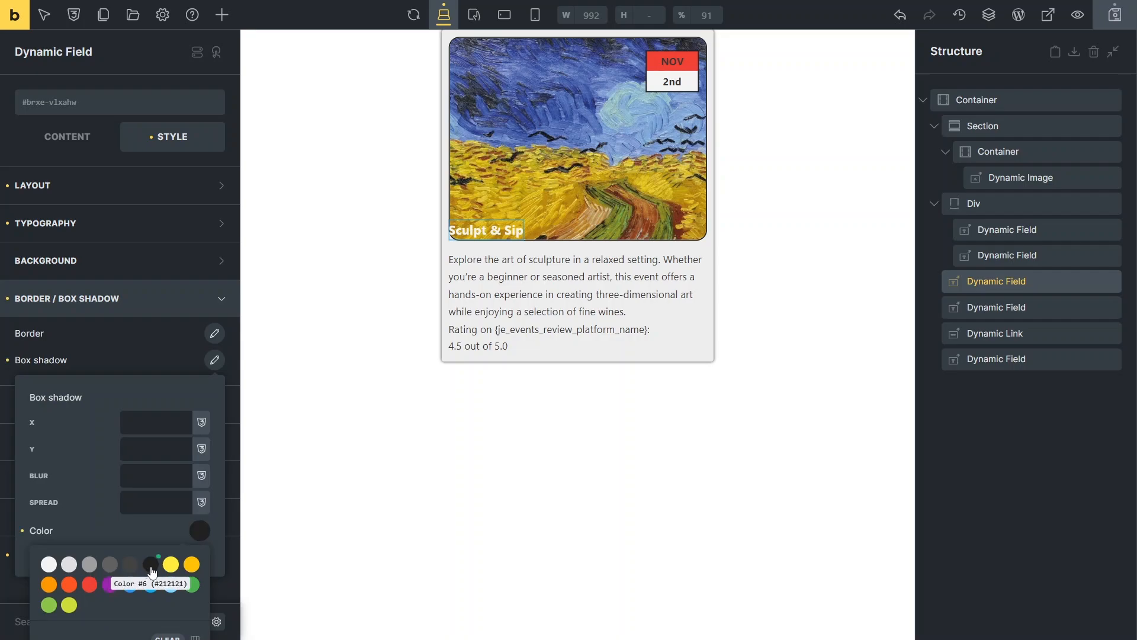
click(132, 473)
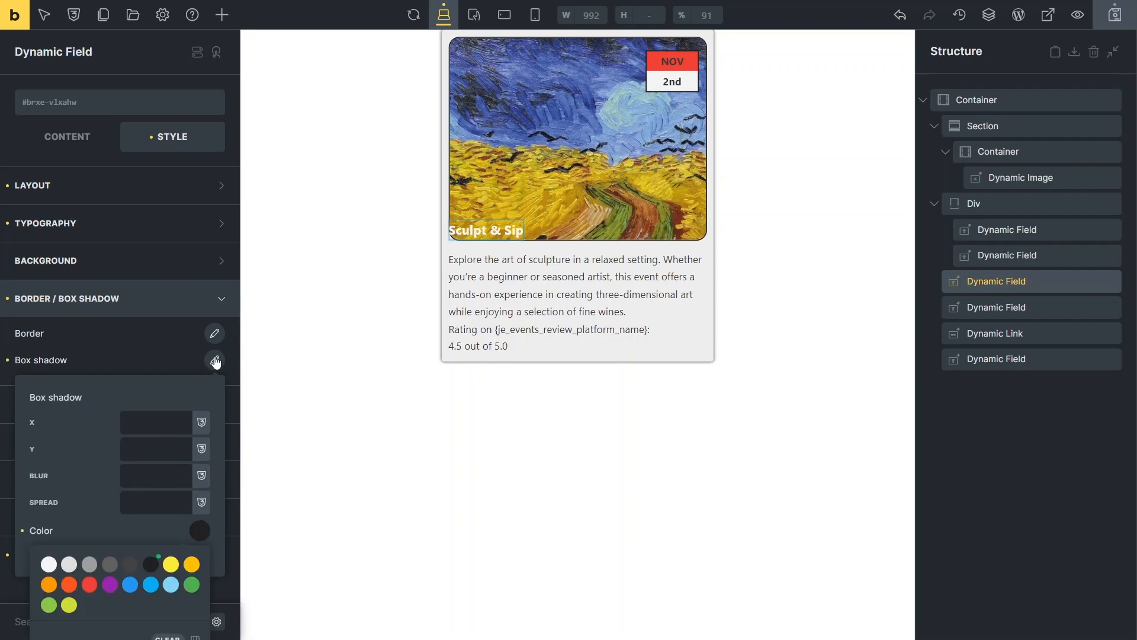
Step: Add a text shadow to the title with a blur of 2 in the #212121 preset color
click(219, 223)
scroll(144, 401, down, 2)
click(214, 441)
click(199, 565)
click(150, 598)
click(145, 535)
text(3)
key(BackSpace)
text(2)
click(212, 447)
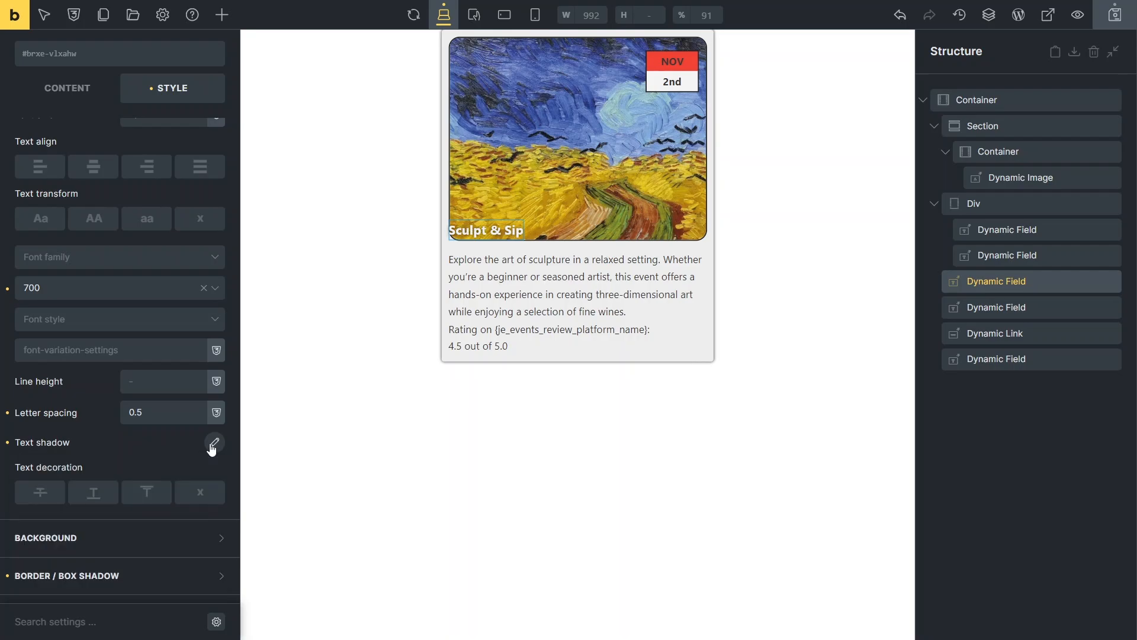
Step: Center the title horizontally within the card by setting its Align self option to Center
click(988, 282)
click(223, 188)
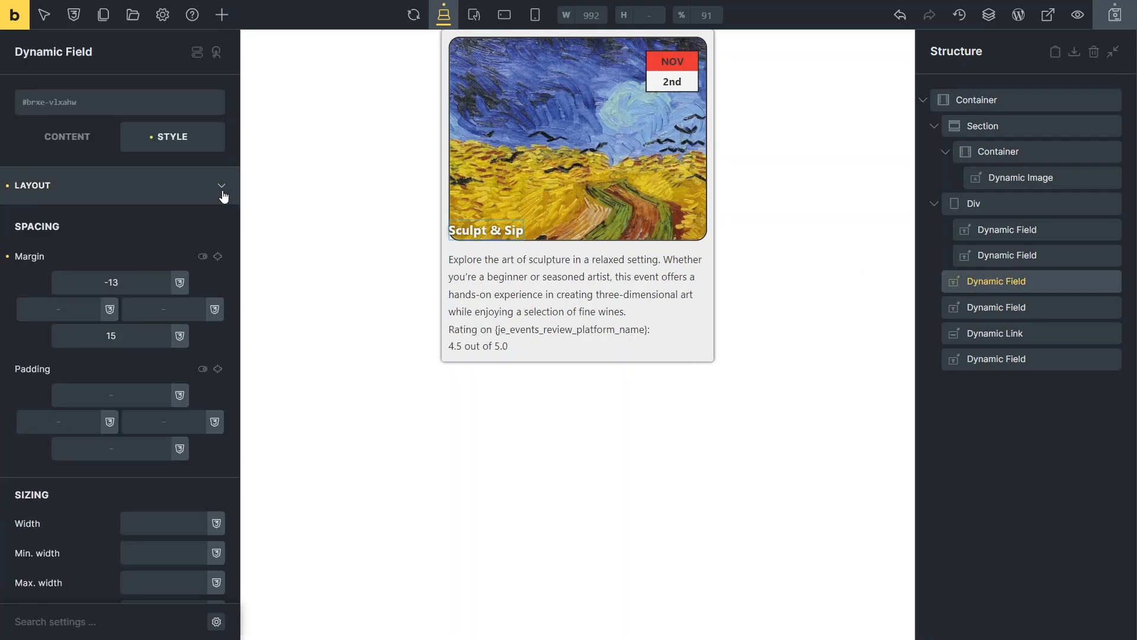
scroll(202, 296, down, 15)
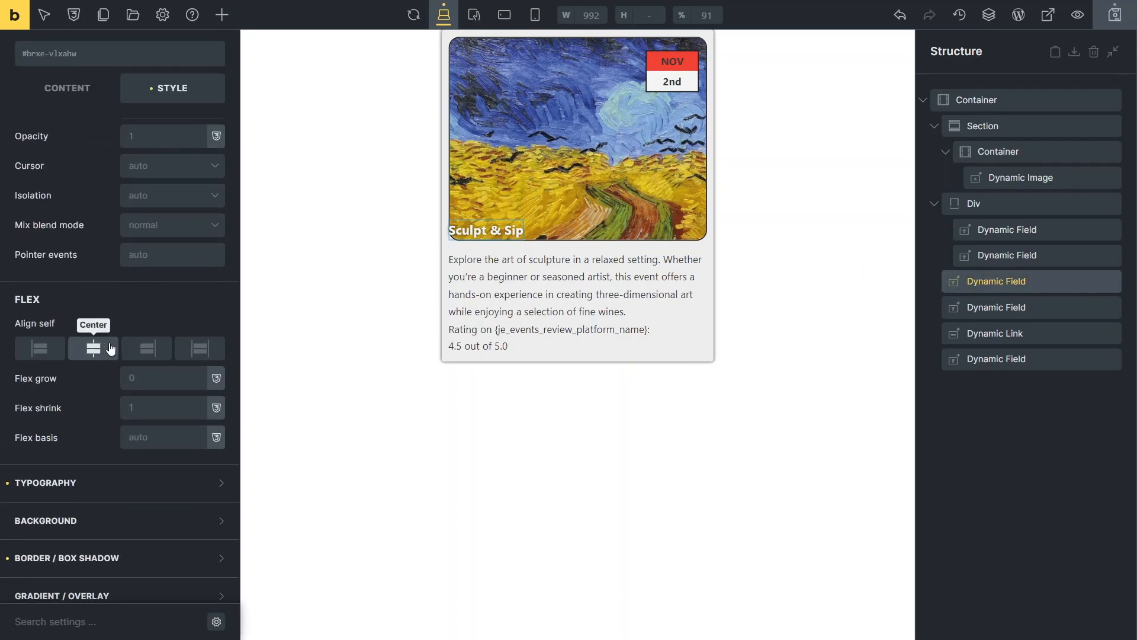
click(104, 349)
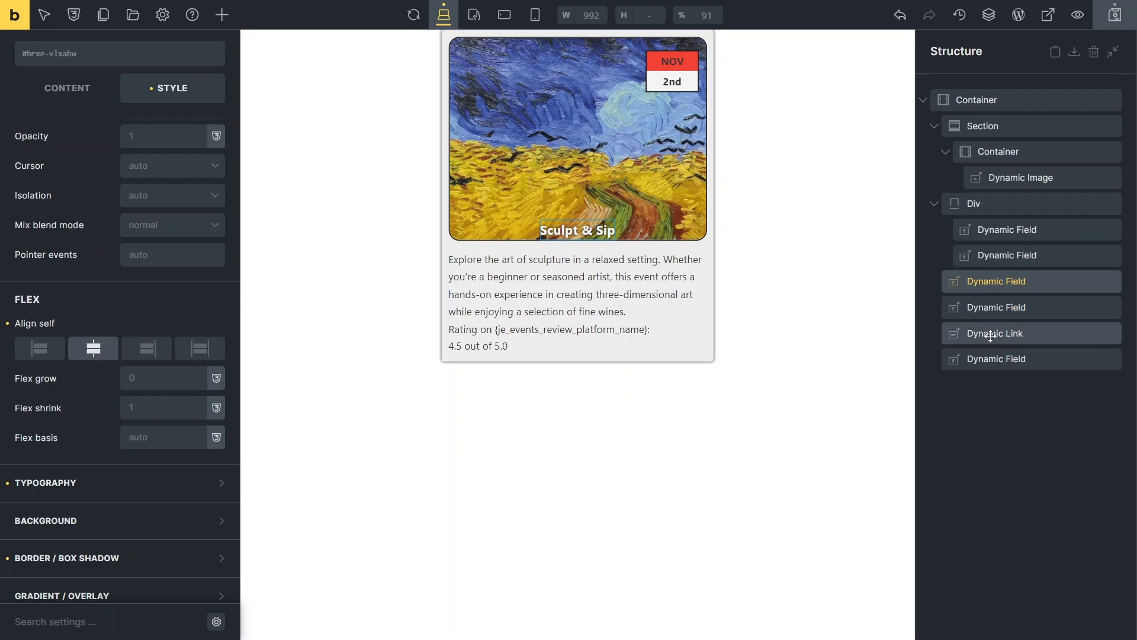
Step: Wrap the review link in a Container and nest the rating field inside the same Container
click(988, 332)
right_click(963, 335)
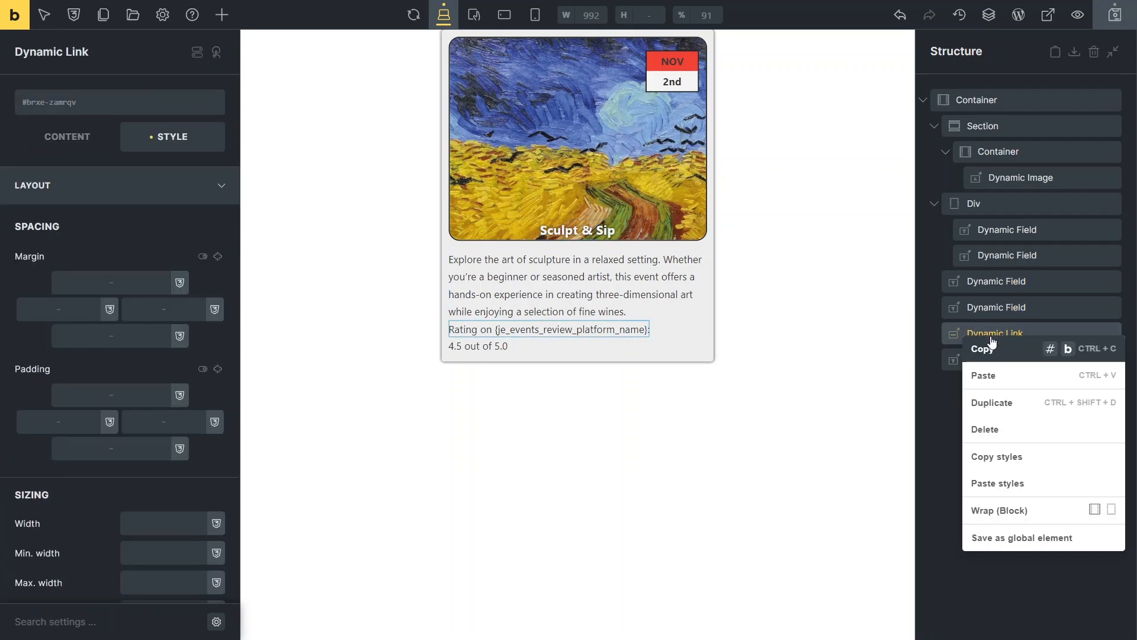
click(1093, 509)
drag(986, 385, 987, 336)
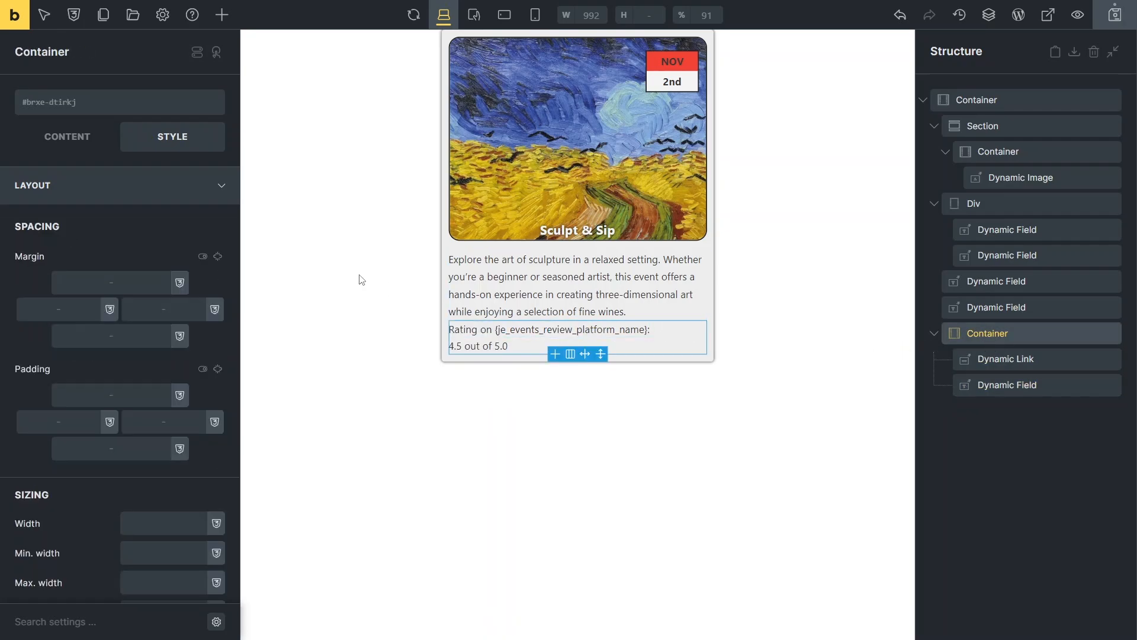
Step: Lay out the rating Container as a horizontal row with a column gap of 4 and a top margin of 8
click(83, 144)
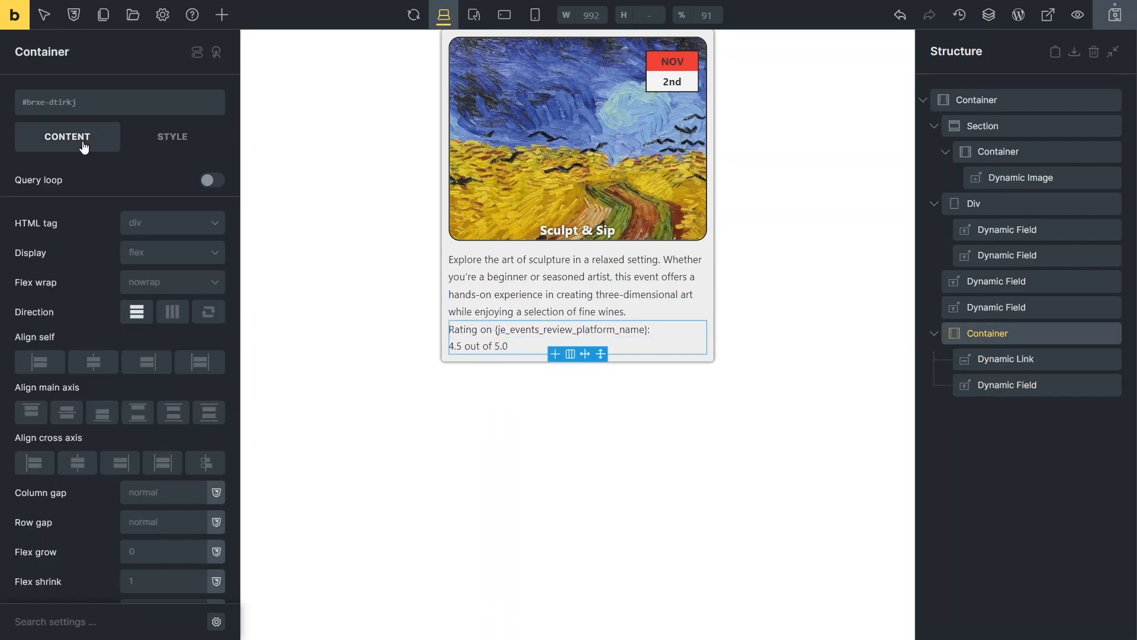
click(173, 312)
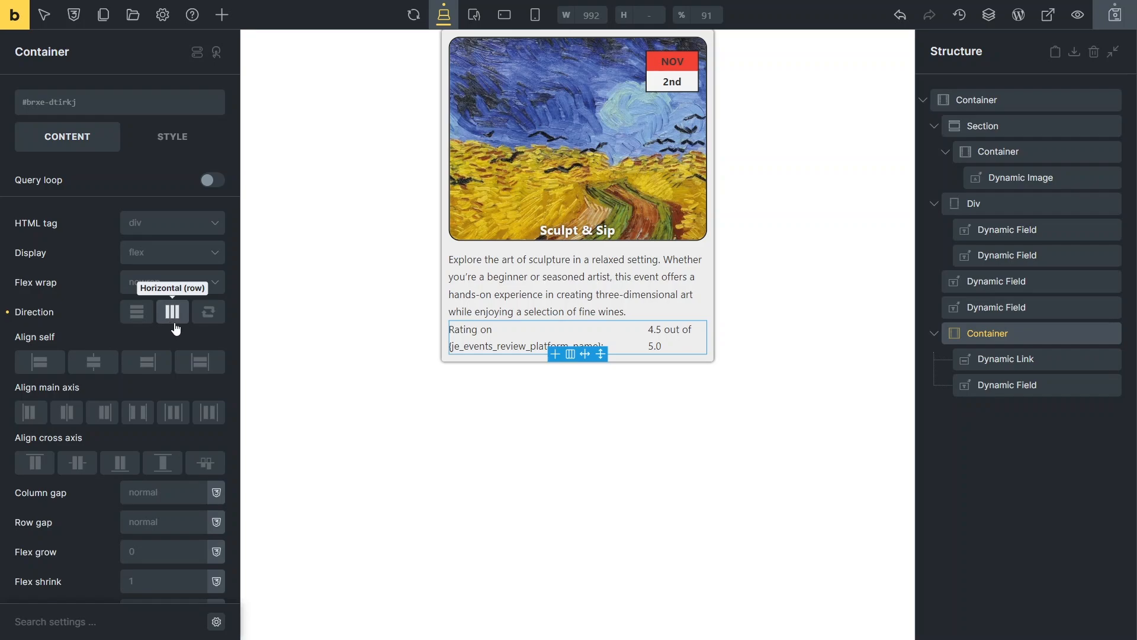
click(172, 494)
text(4)
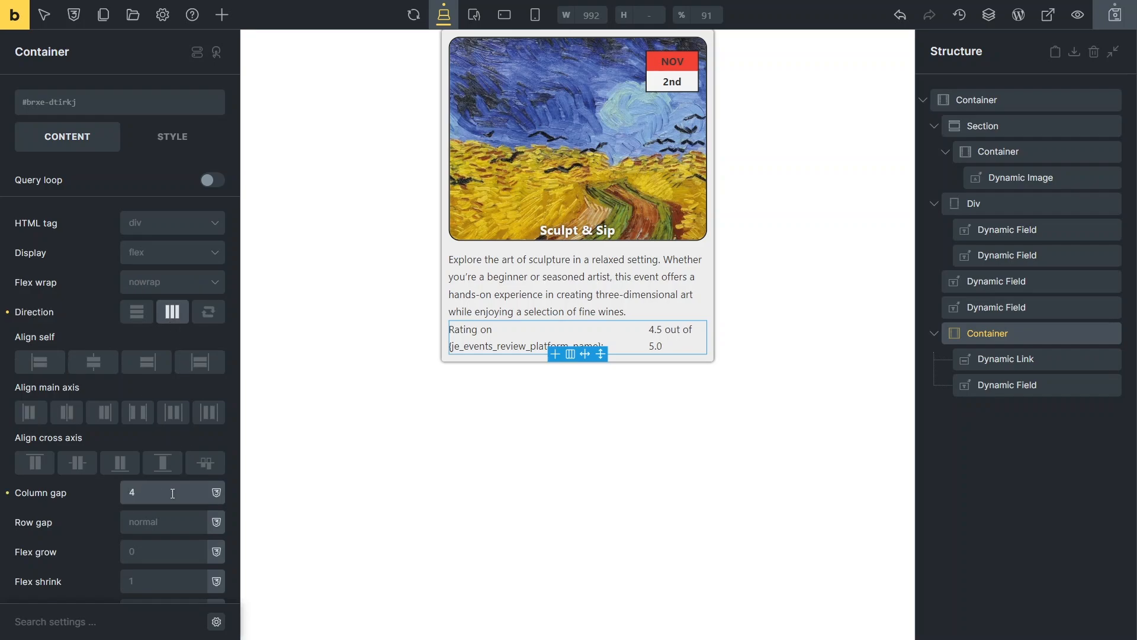
click(167, 139)
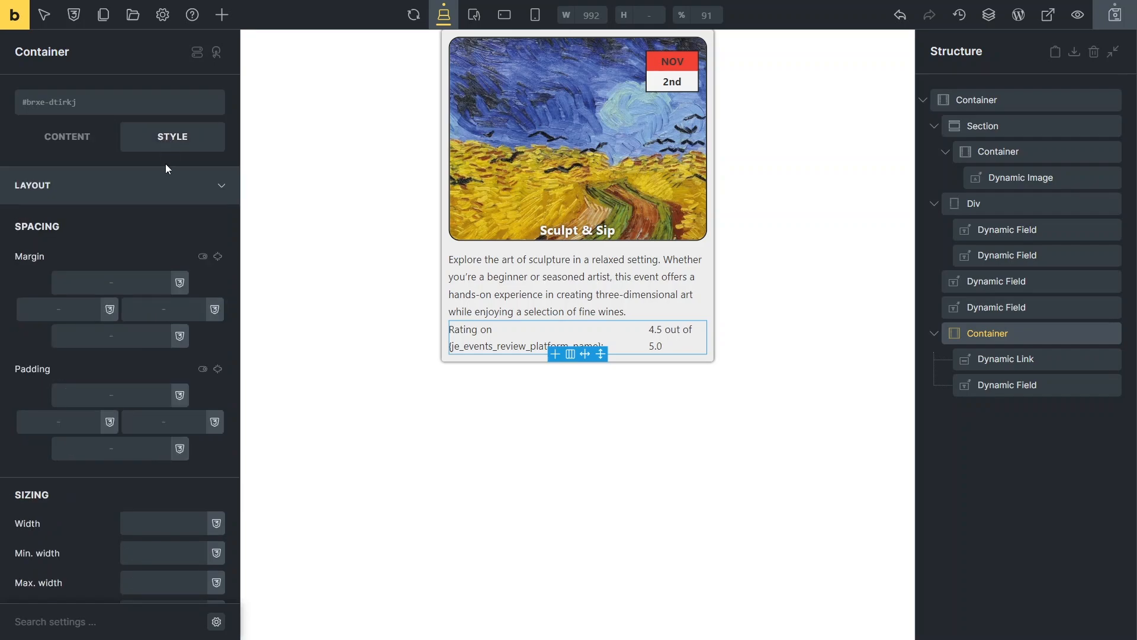
click(149, 285)
text(8)
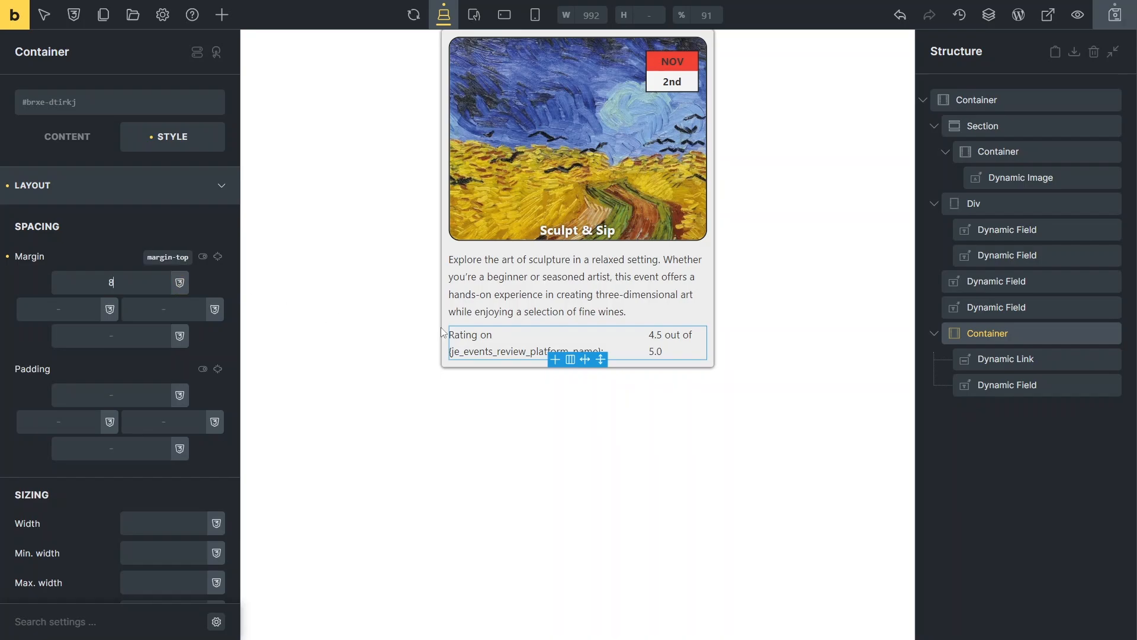
Step: Color the review link's text blue, #0d8bf2
click(977, 359)
click(220, 189)
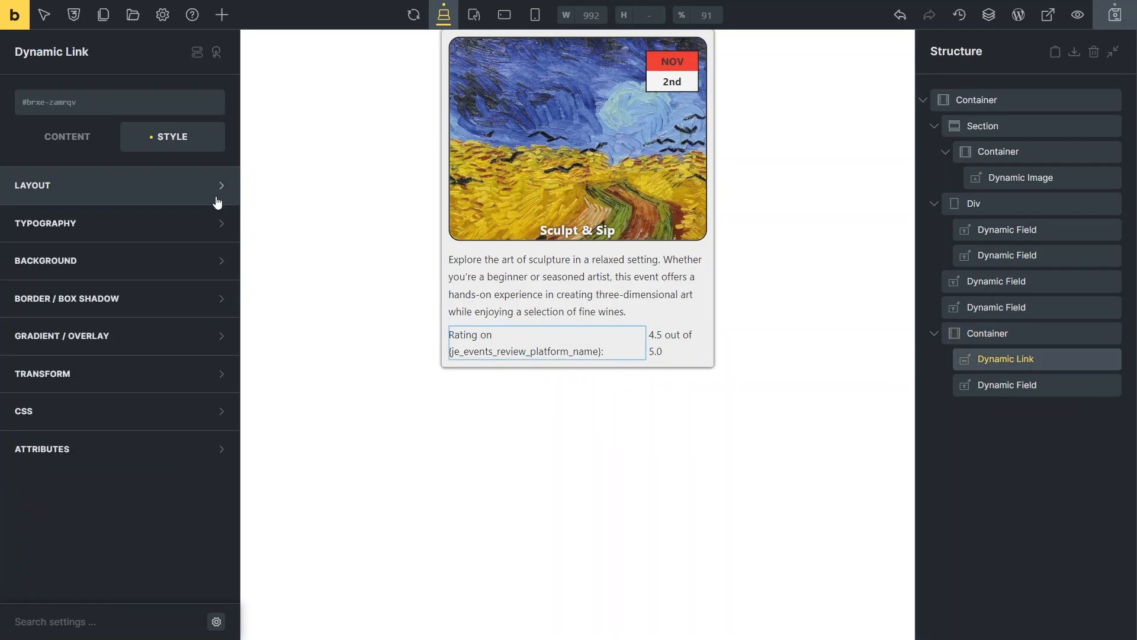
click(218, 225)
click(214, 258)
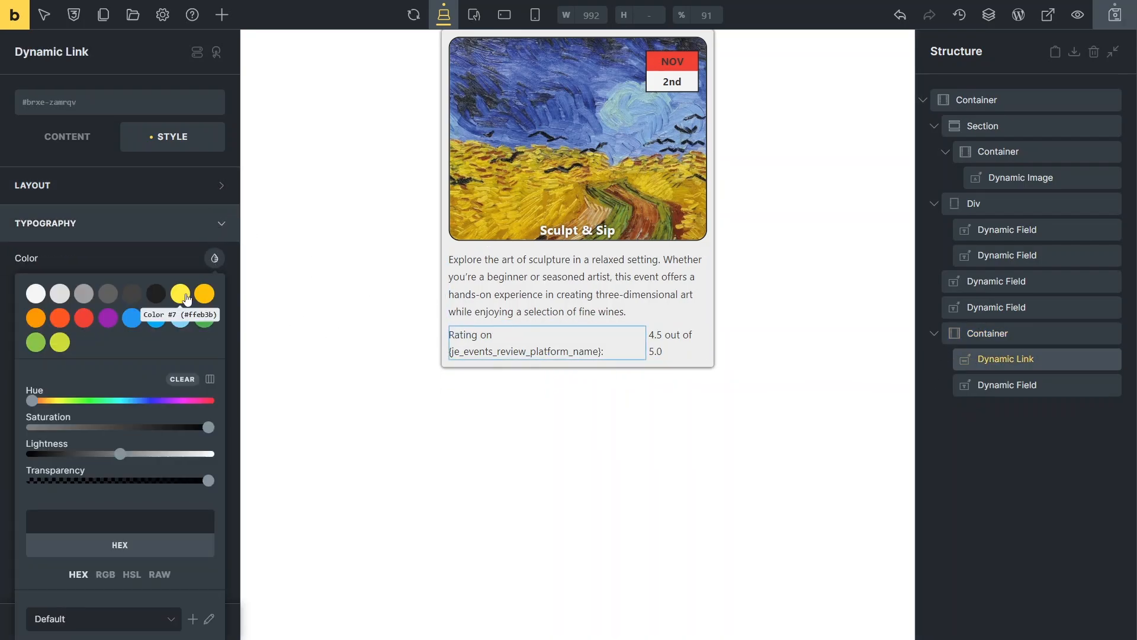
click(132, 318)
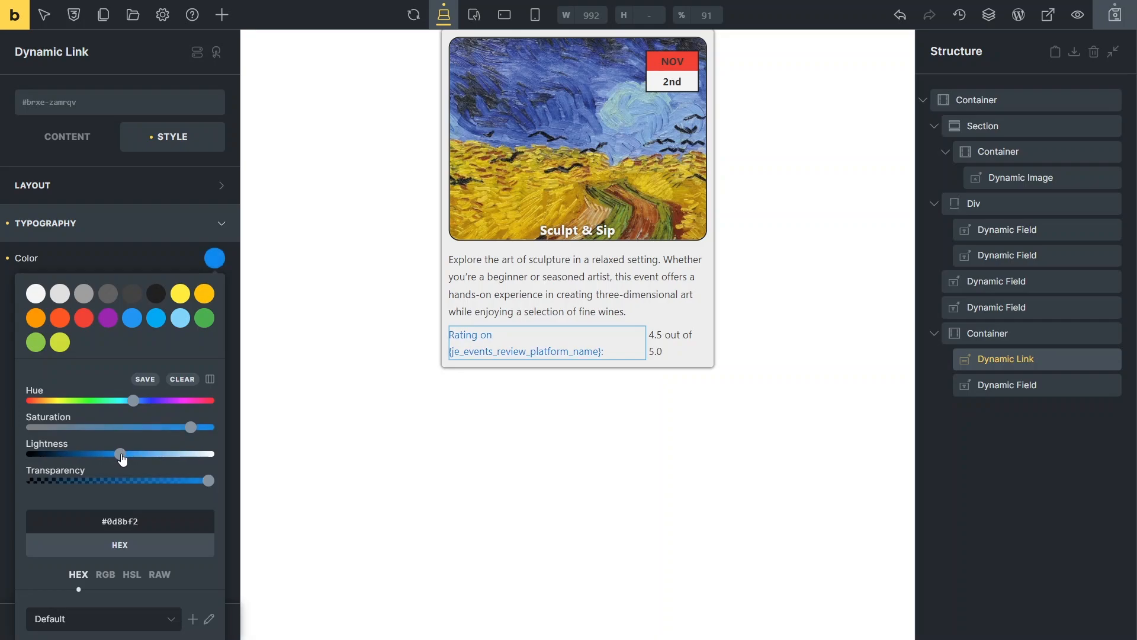
Step: Set the outermost Container's top margin to 50
click(959, 103)
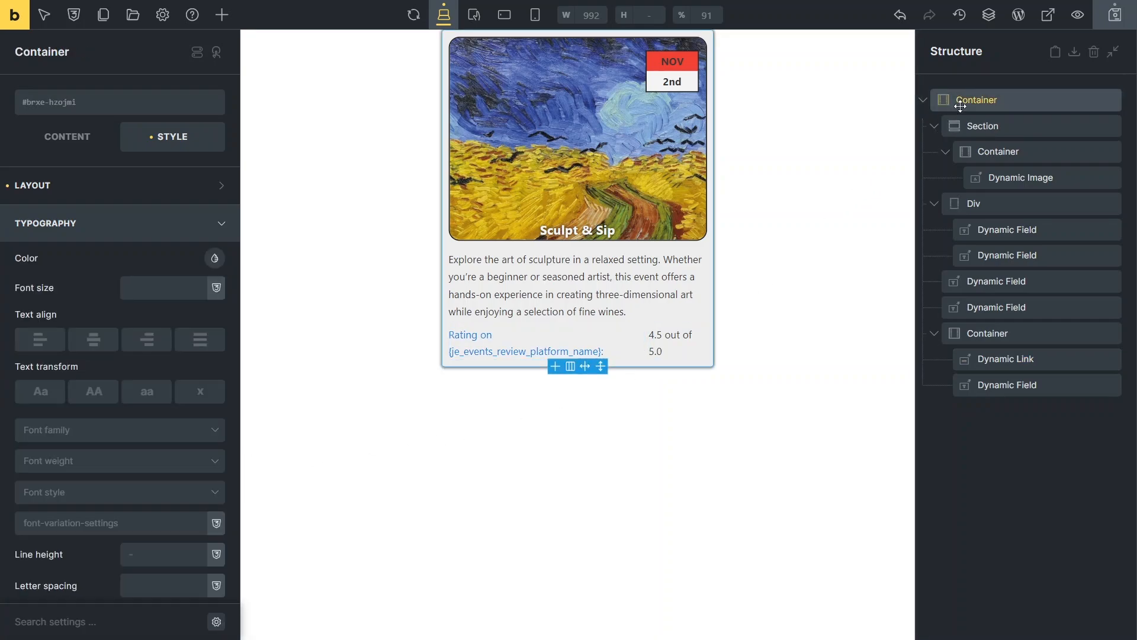
click(196, 185)
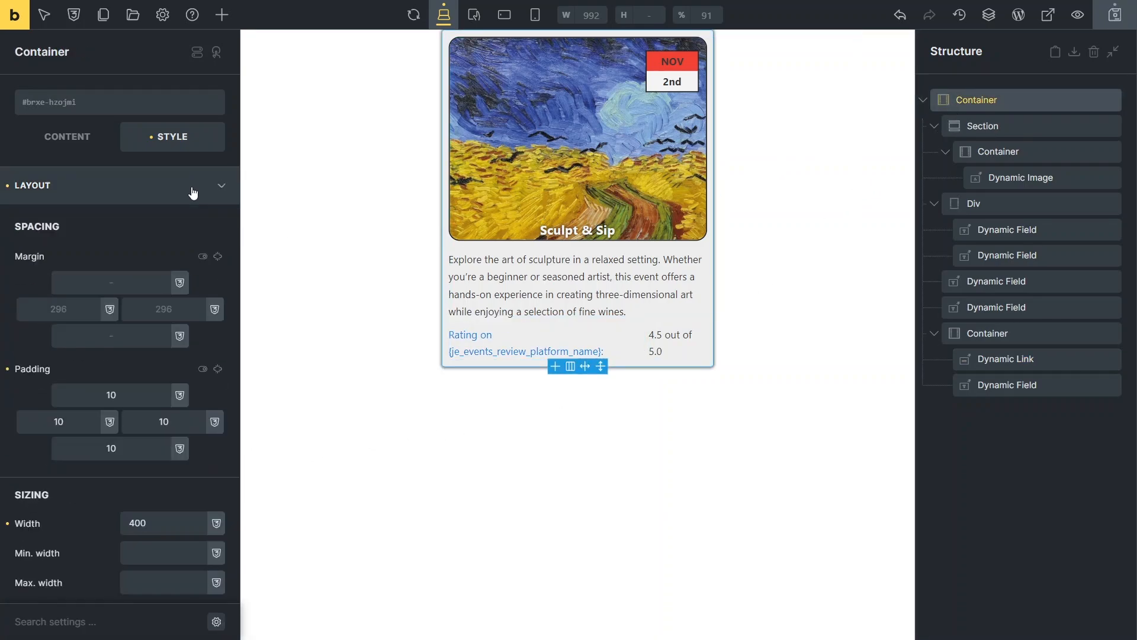
click(142, 283)
text(50)
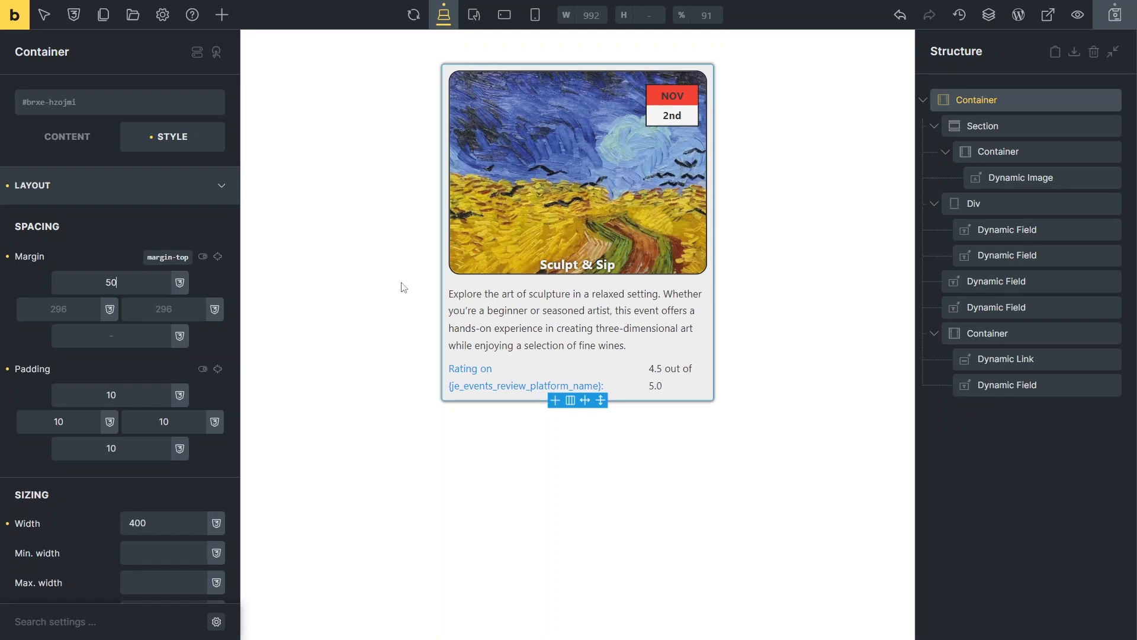
Step: Save the template and open its preview on the front end
click(1111, 17)
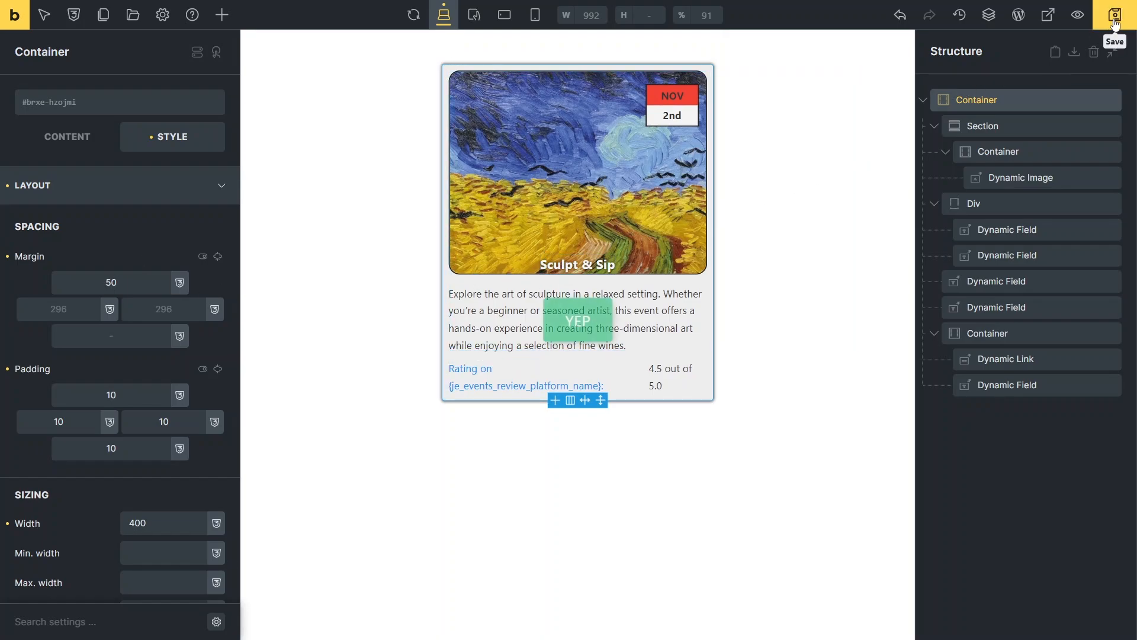
click(1078, 24)
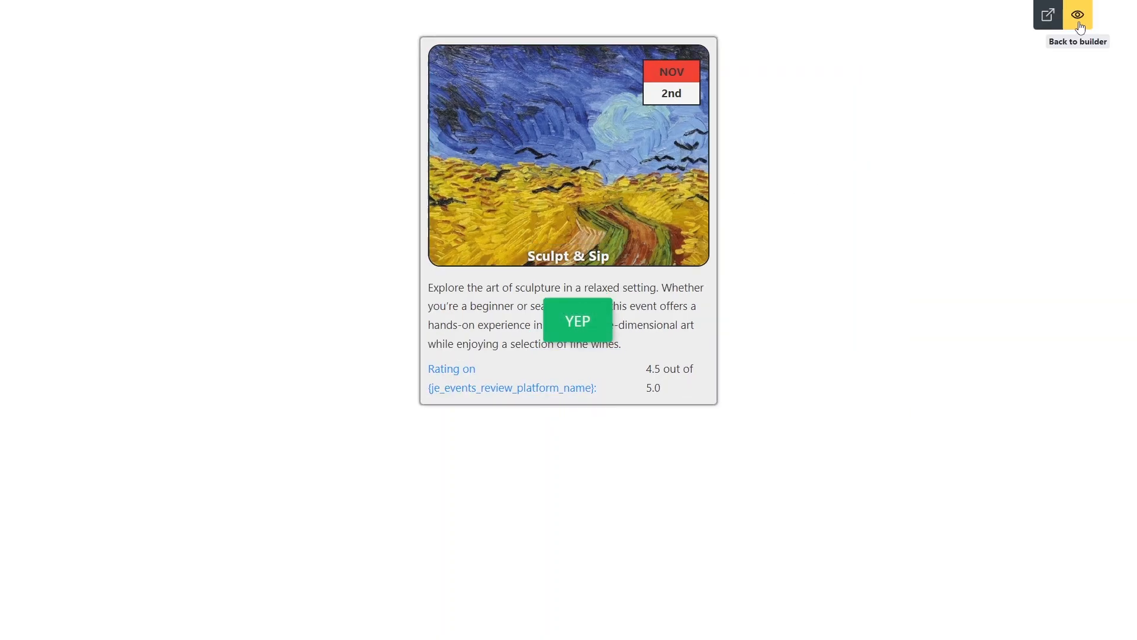
click(1047, 20)
mouse_move(1046, 23)
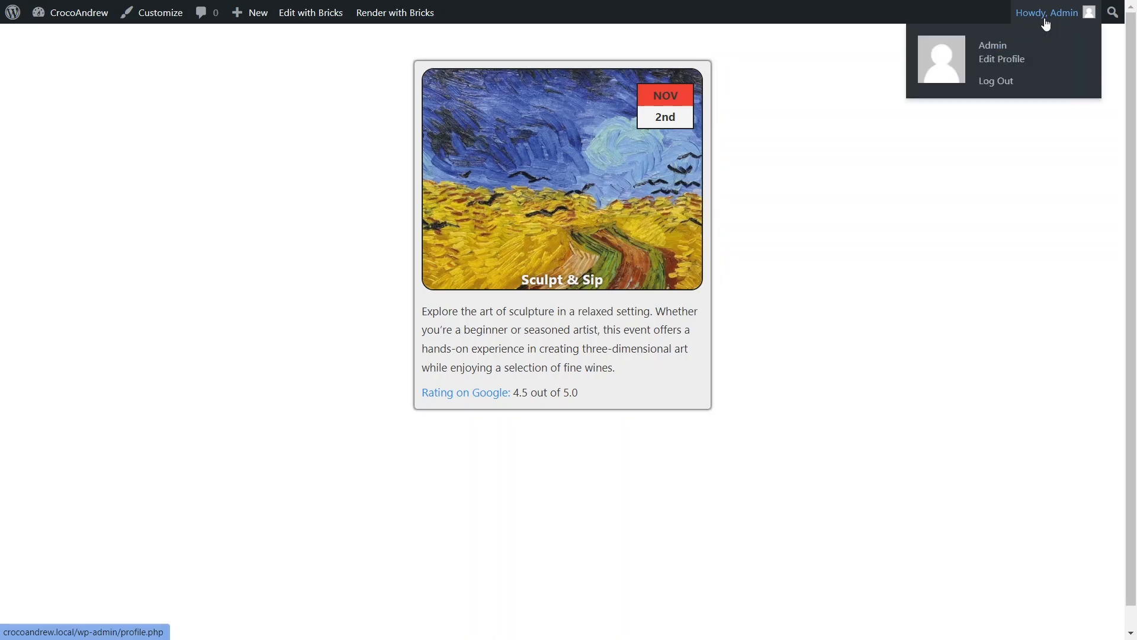